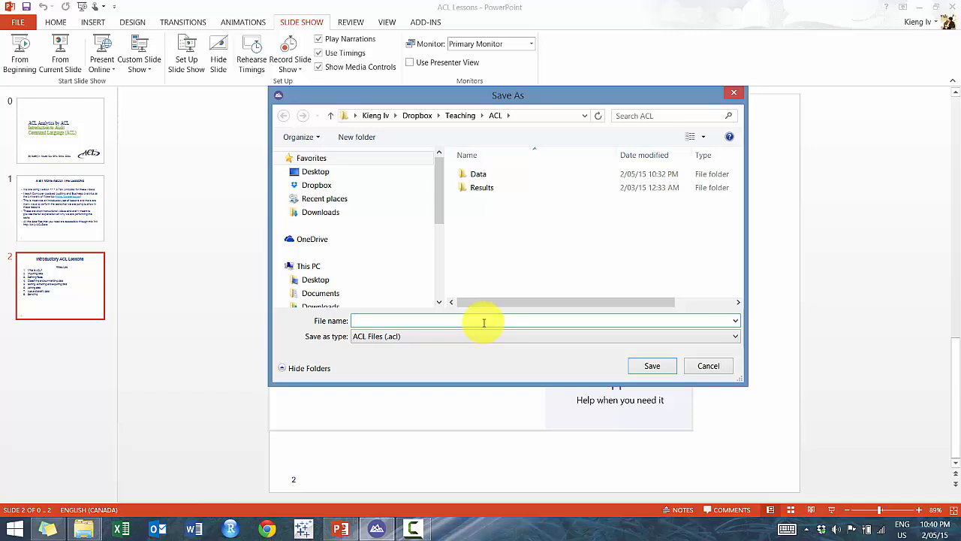
Save the new project in the ACL folder as Tutorial Analytics and maximize its window.
{"action": "type", "text": "Tutorial Analytics"}
{"action": "left_click", "coordinate": [650, 366]}
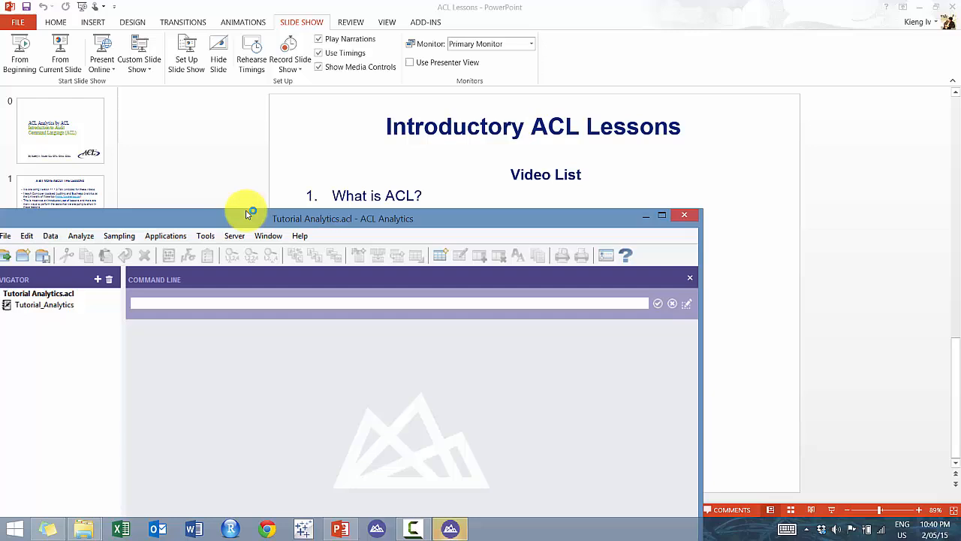
{"action": "left_click_drag", "start_coordinate": [249, 214], "coordinate": [388, 2]}
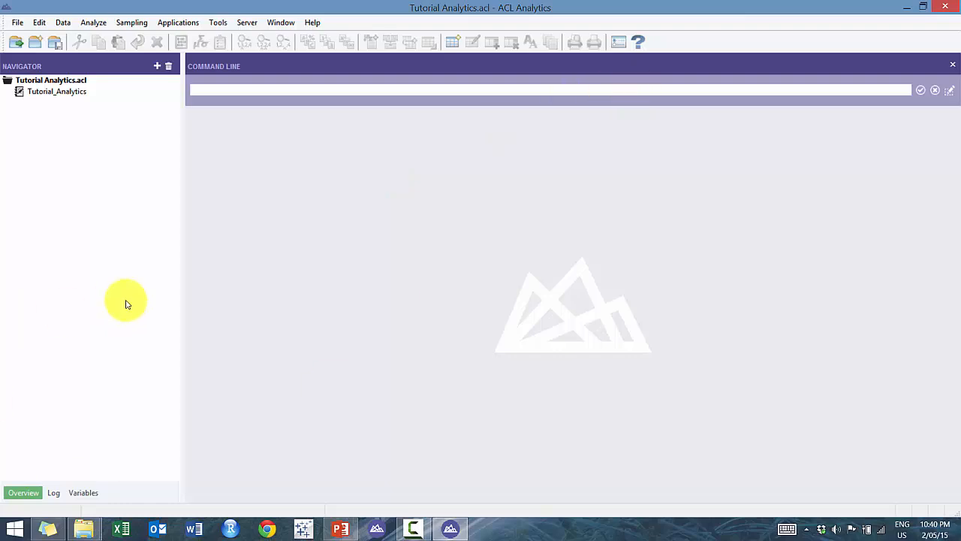
Create a folder named Scripts in the Tutorial Analytics project.
{"action": "right_click", "coordinate": [78, 80]}
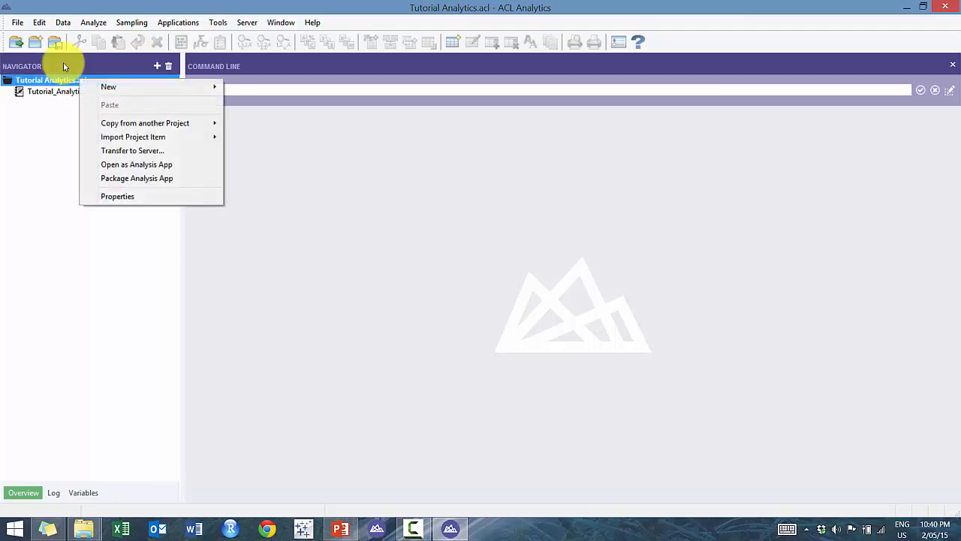
{"action": "mouse_move", "coordinate": [149, 85]}
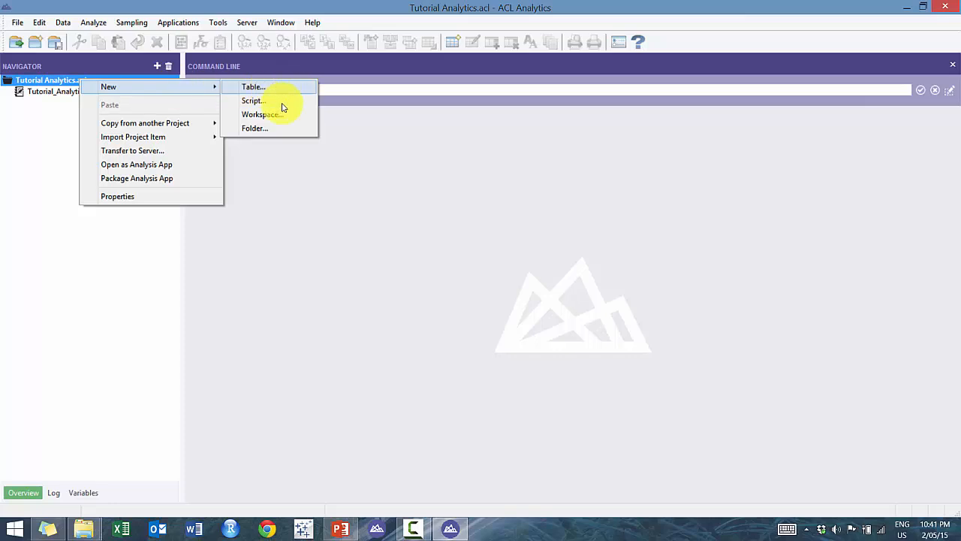
{"action": "left_click", "coordinate": [279, 127]}
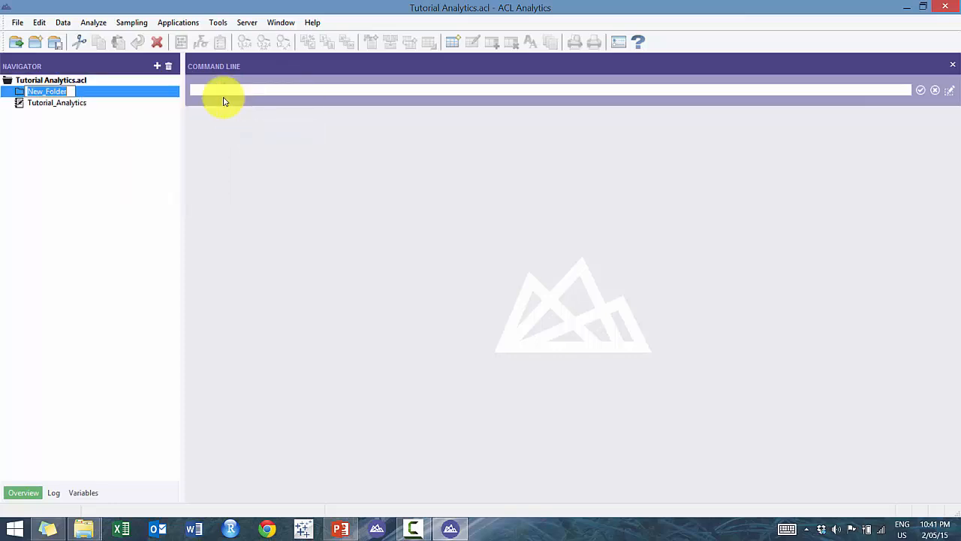
{"action": "type", "text": "Scripts"}
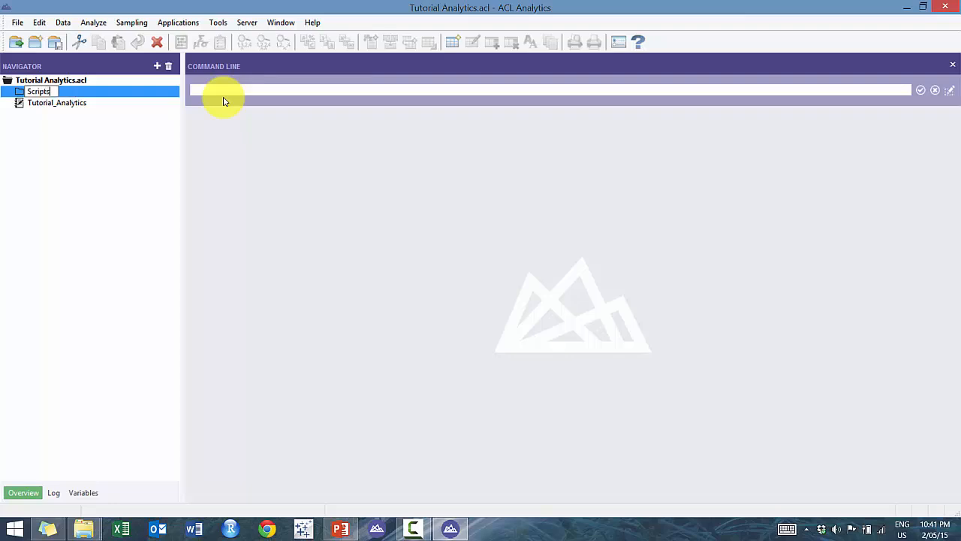
{"action": "key", "text": "Return"}
Create a folder named Tables at the root of the project.
{"action": "right_click", "coordinate": [65, 82]}
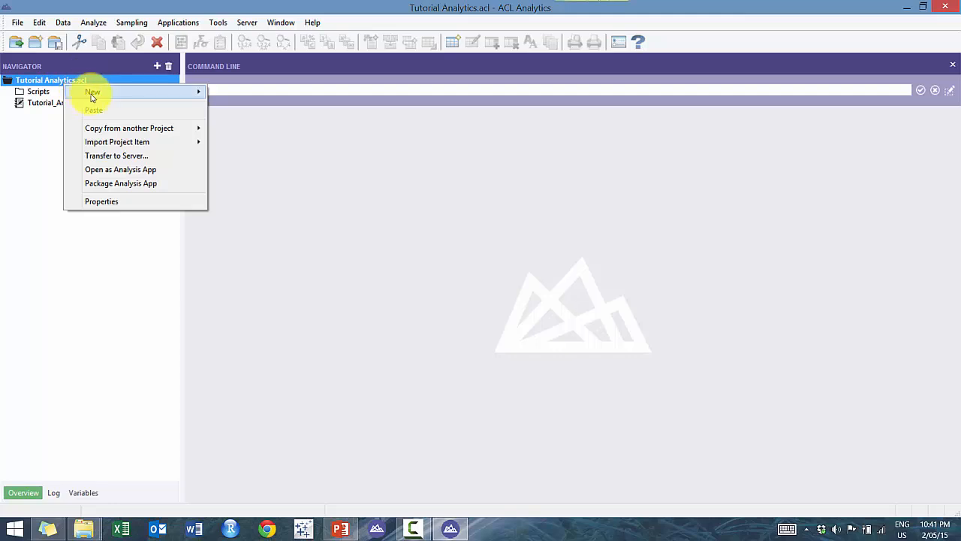
{"action": "mouse_move", "coordinate": [154, 90]}
{"action": "left_click", "coordinate": [247, 135]}
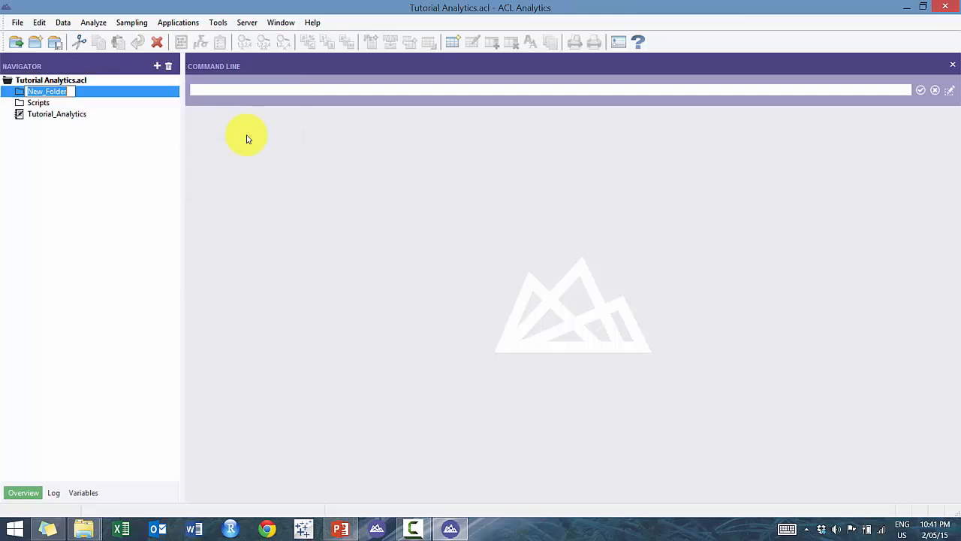
{"action": "type", "text": "Tables"}
{"action": "key", "text": "Return"}
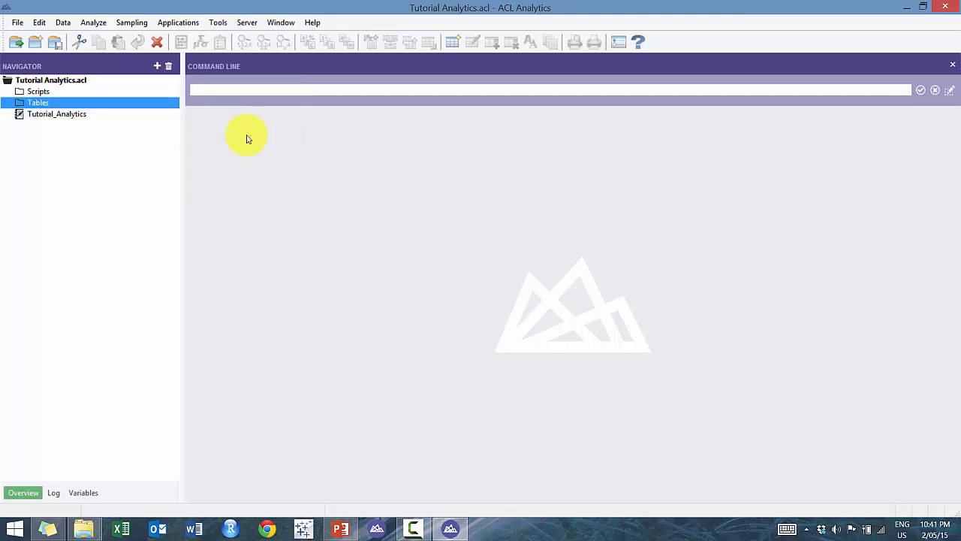
Add a third project folder named Workspaces.
{"action": "right_click", "coordinate": [55, 85]}
{"action": "mouse_move", "coordinate": [184, 90]}
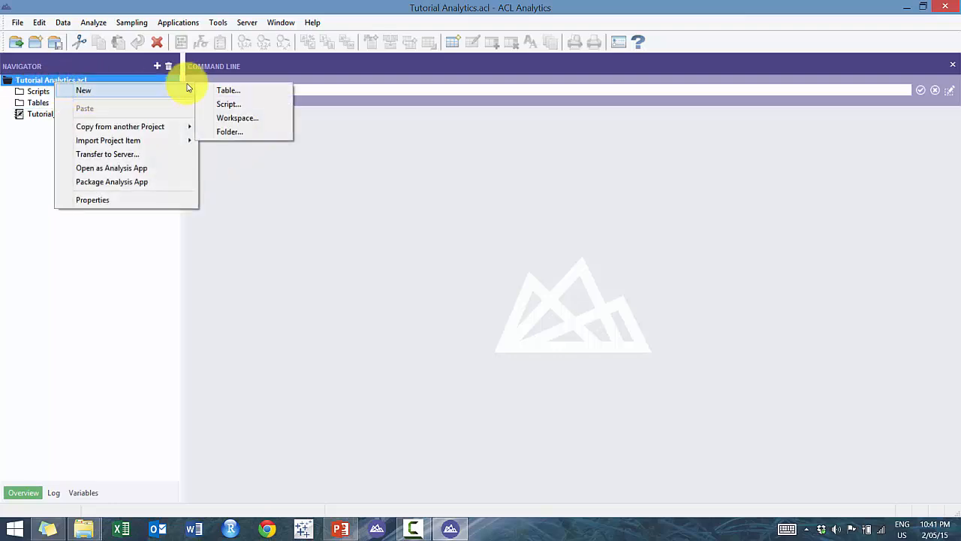
{"action": "left_click", "coordinate": [243, 131]}
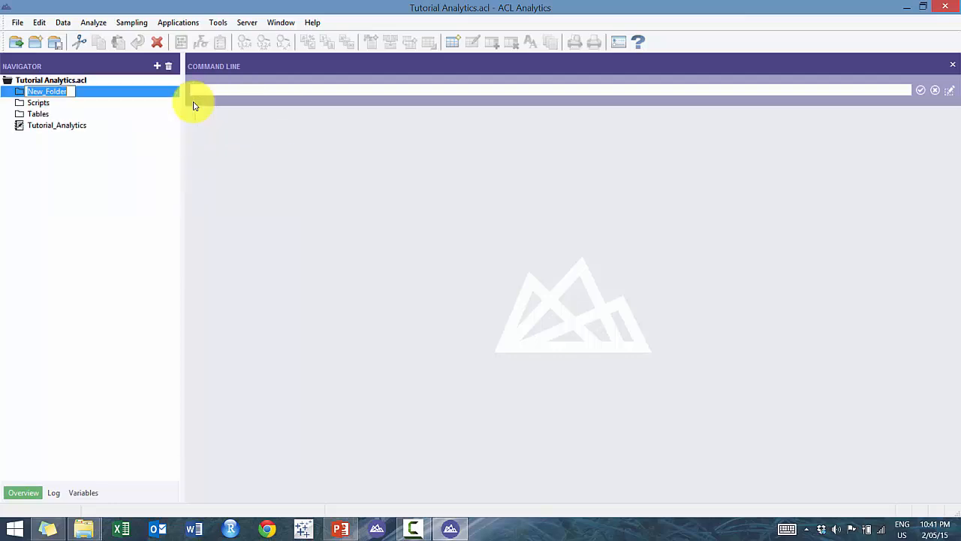
{"action": "type", "text": "Wor"}
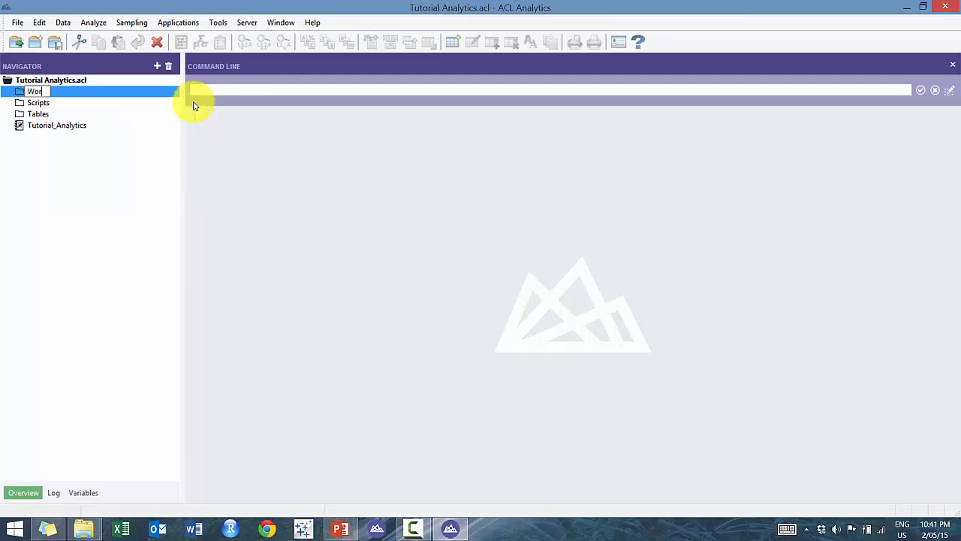
{"action": "type", "text": "kspaces"}
{"action": "key", "text": "Return"}
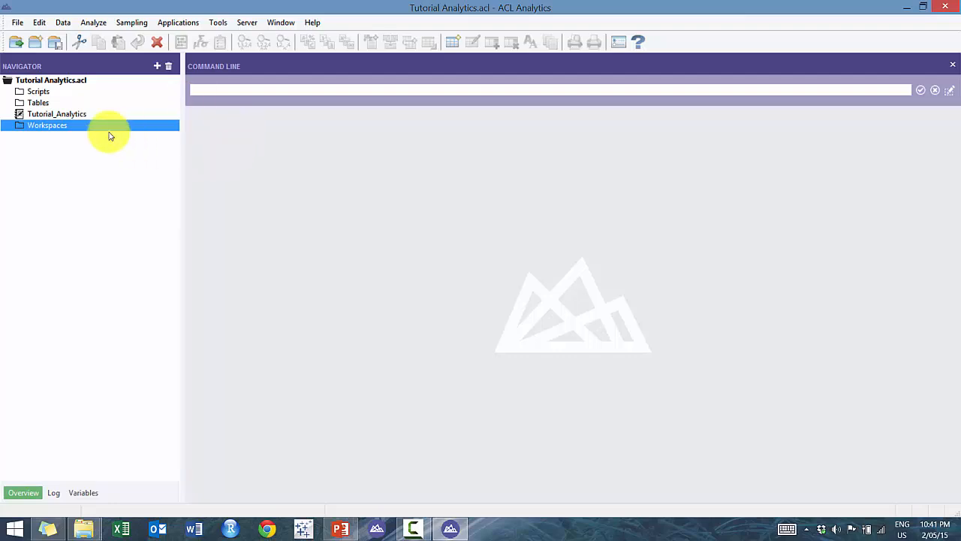
{"action": "left_click", "coordinate": [71, 93]}
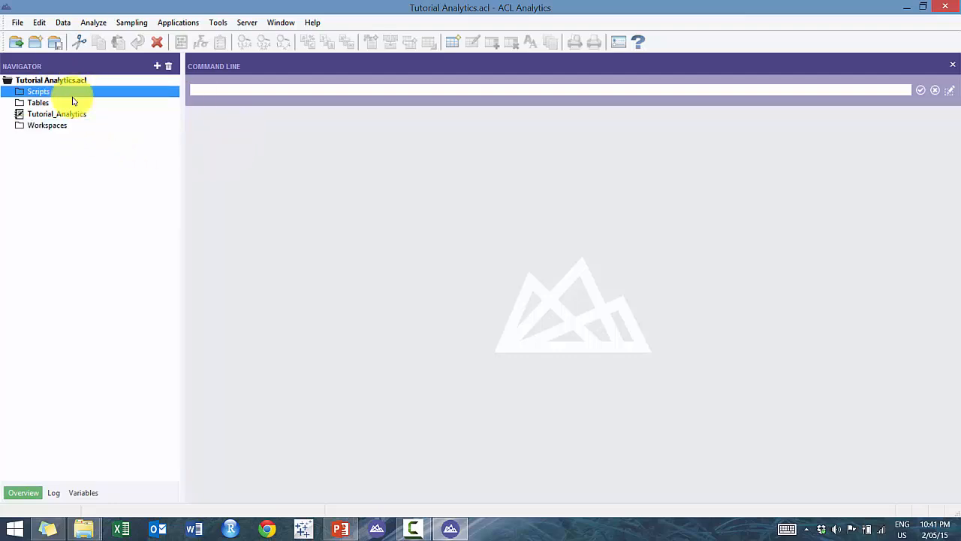
{"action": "left_click", "coordinate": [33, 103]}
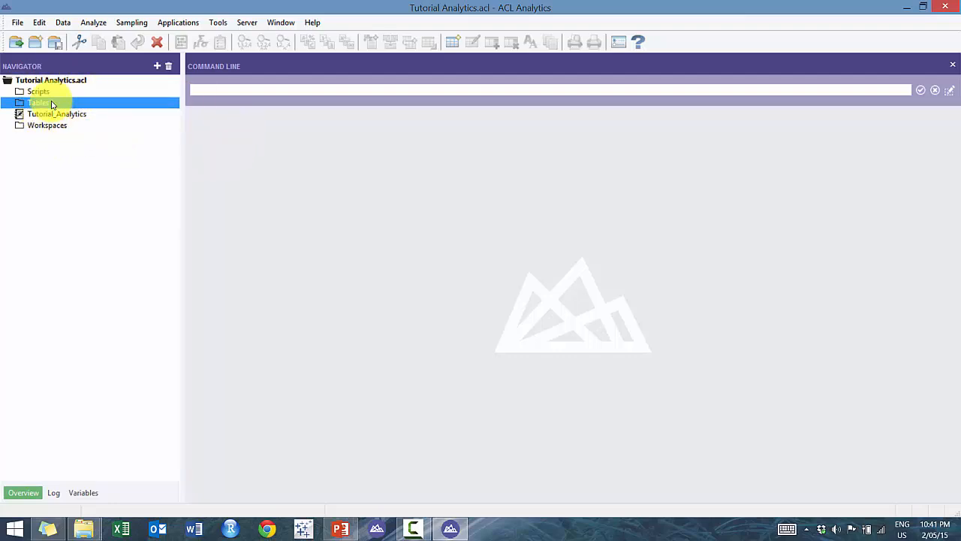
{"action": "left_click", "coordinate": [54, 125]}
Create a new script inside the Scripts folder.
{"action": "left_click", "coordinate": [39, 93]}
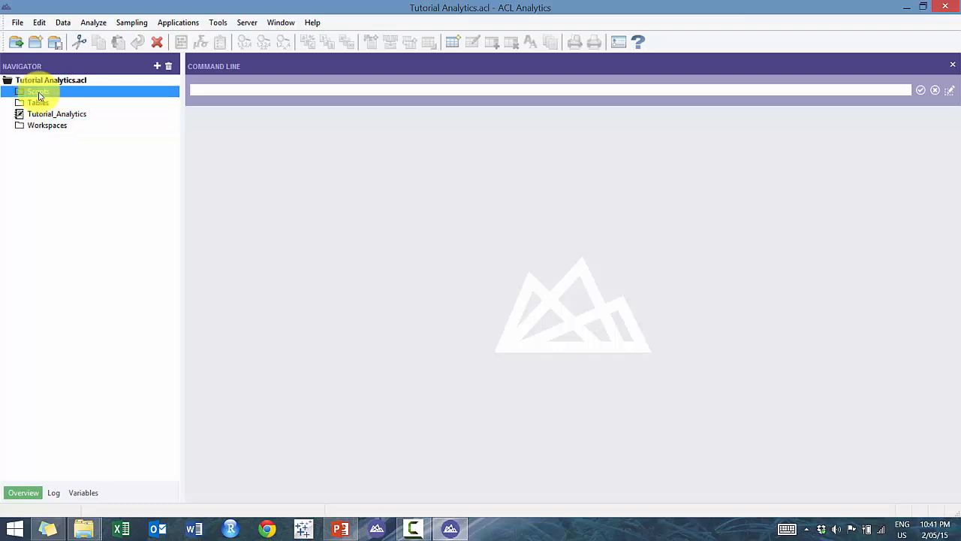
{"action": "right_click", "coordinate": [39, 95]}
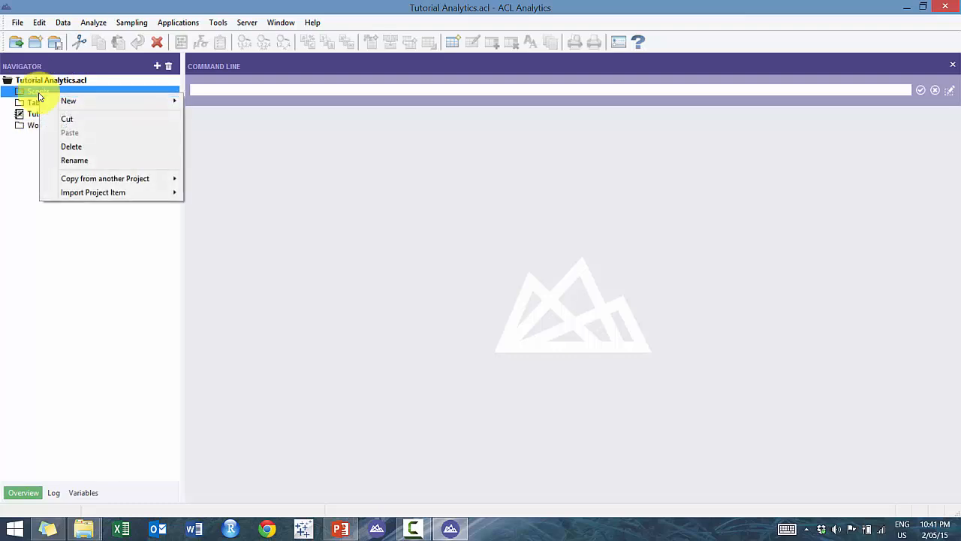
{"action": "mouse_move", "coordinate": [79, 102]}
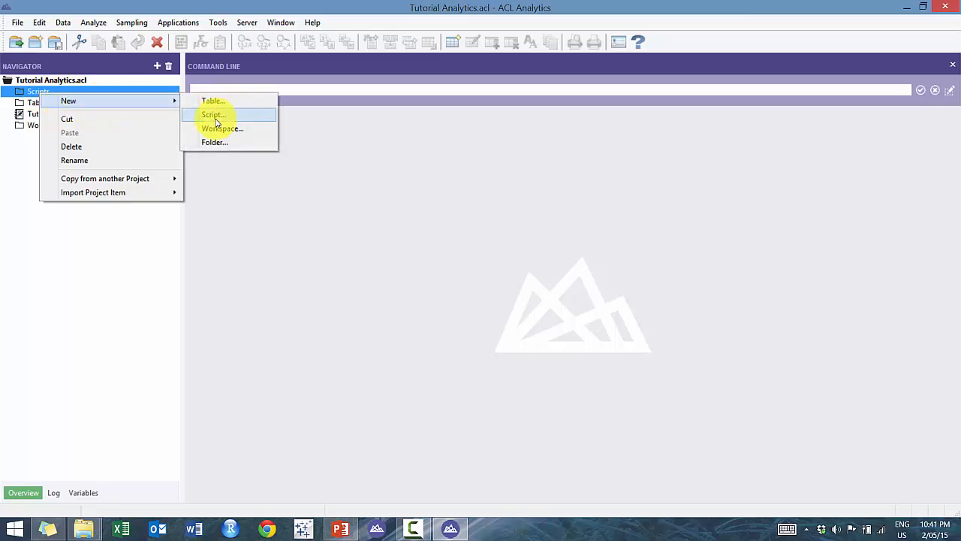
{"action": "left_click", "coordinate": [215, 117]}
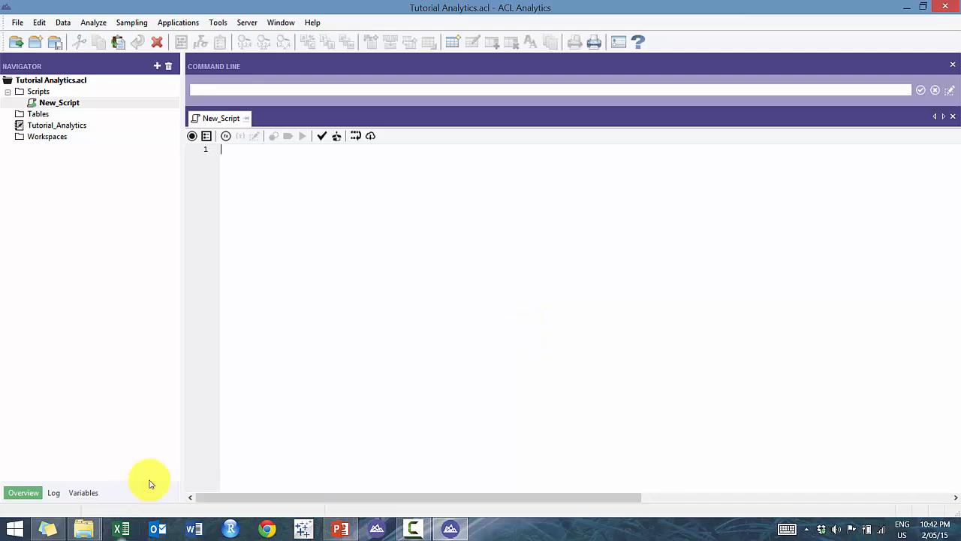
Rename the new script in the Scripts folder as Tutorial and place the cursor in its editor.
{"action": "right_click", "coordinate": [61, 111]}
{"action": "left_click", "coordinate": [48, 85]}
{"action": "right_click", "coordinate": [59, 104]}
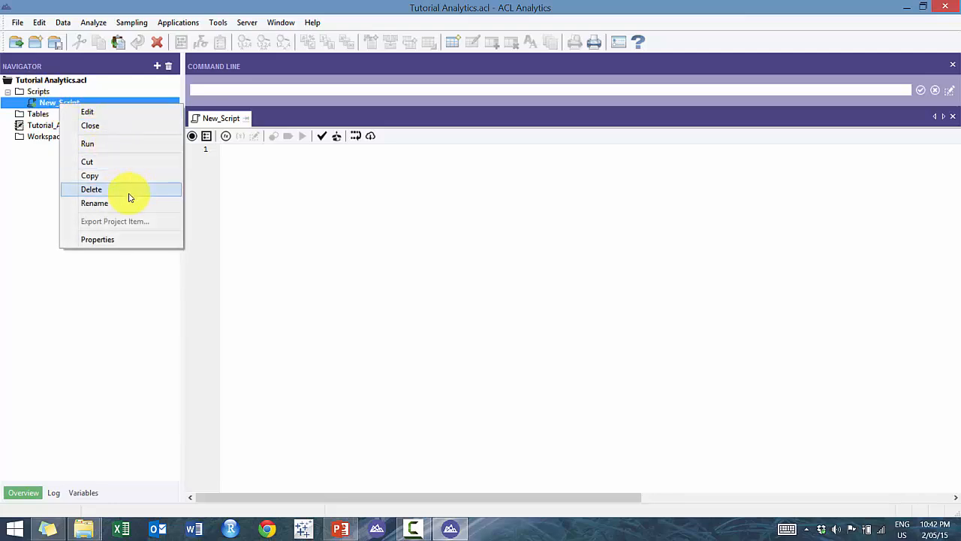
{"action": "key", "text": "Return"}
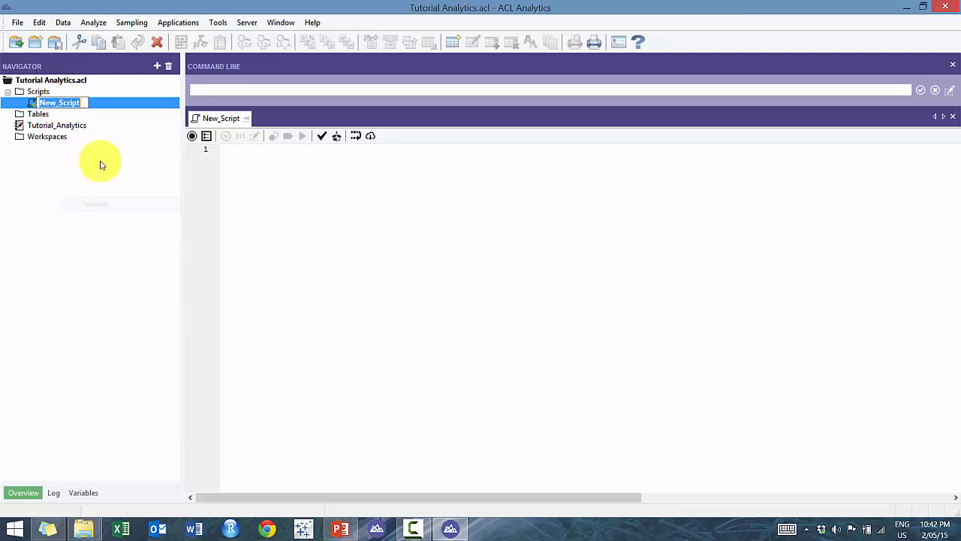
{"action": "type", "text": "Tu"}
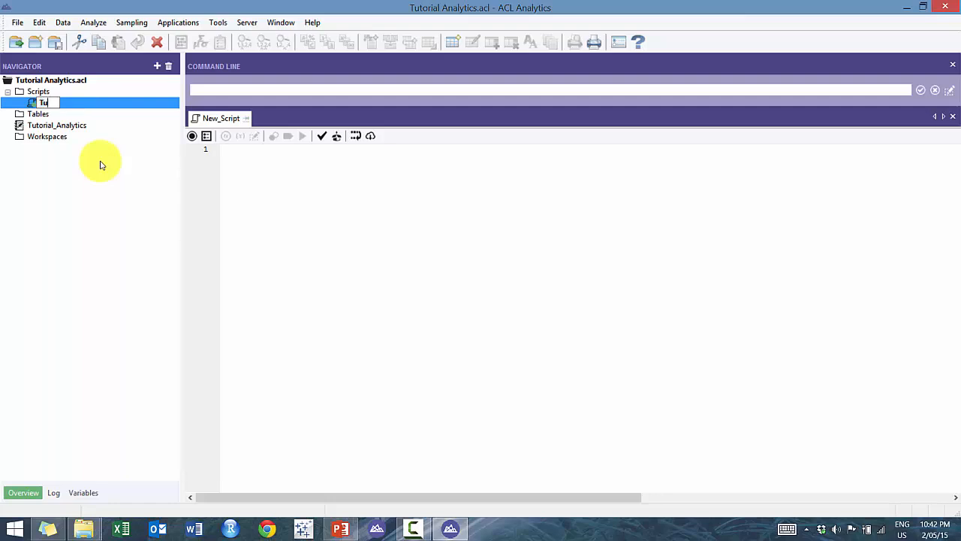
{"action": "type", "text": "torial"}
{"action": "key", "text": "Return"}
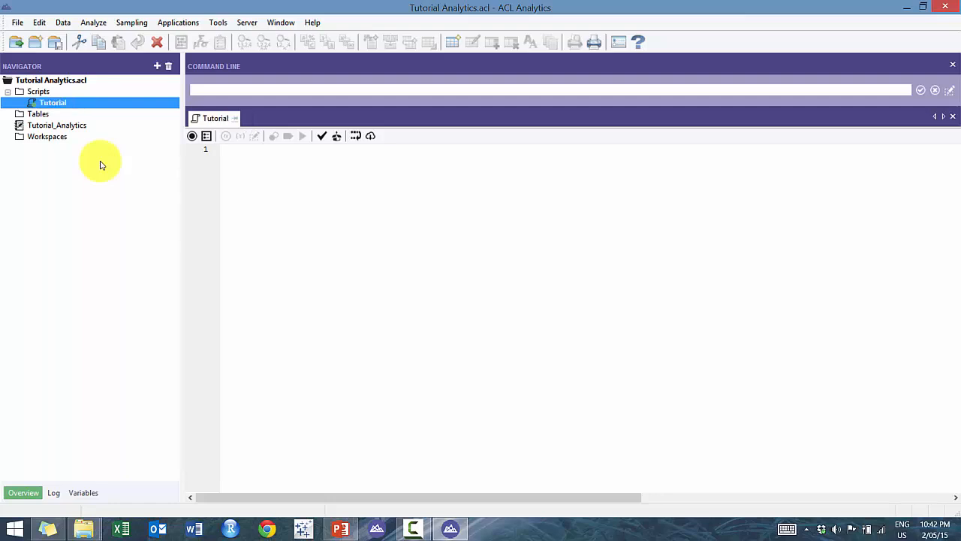
{"action": "left_click", "coordinate": [304, 185]}
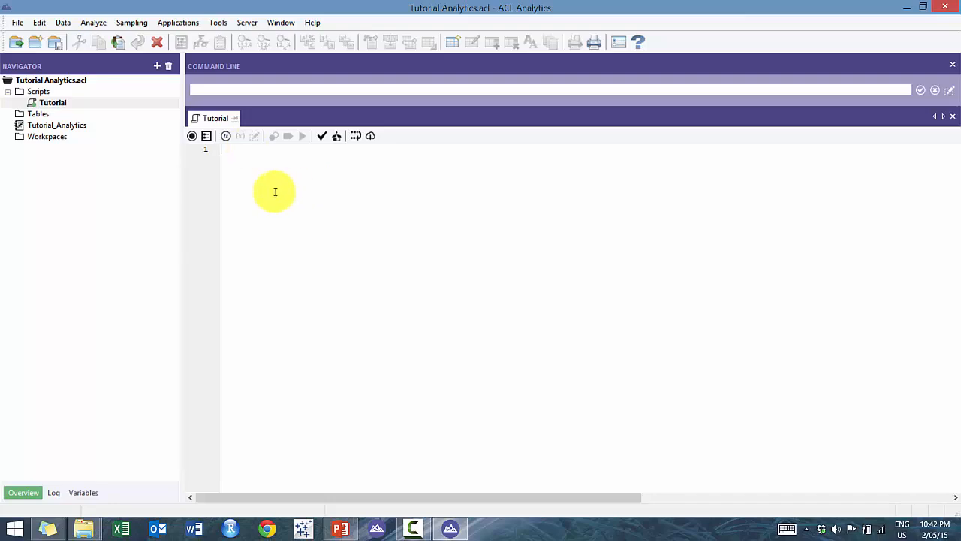
Start a new table in the Tables folder, using the Local platform and Disk as the data source.
{"action": "right_click", "coordinate": [49, 119]}
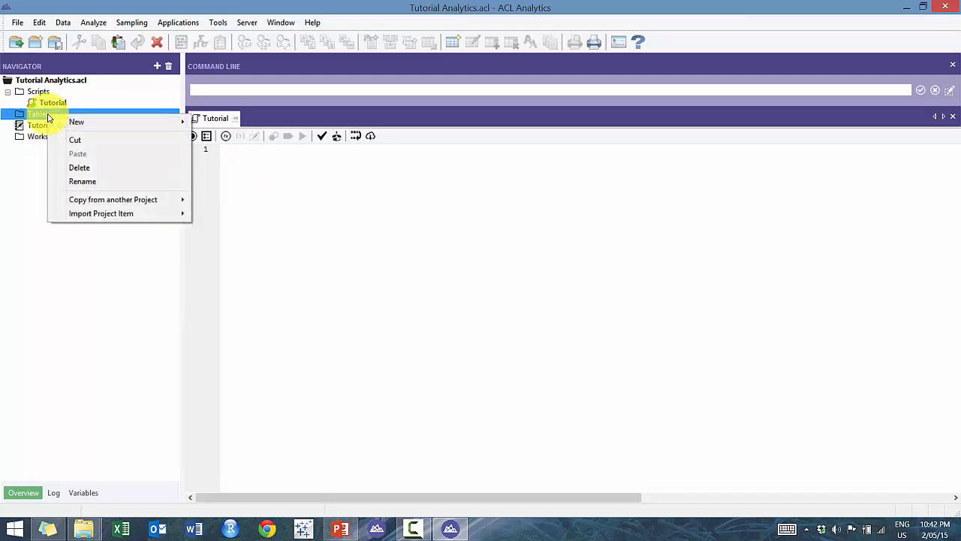
{"action": "mouse_move", "coordinate": [94, 125]}
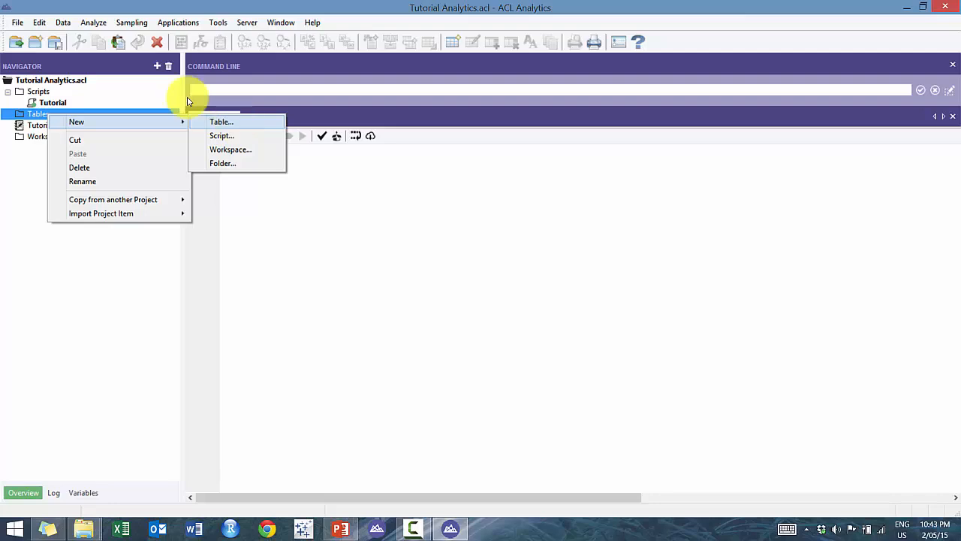
{"action": "left_click", "coordinate": [234, 124]}
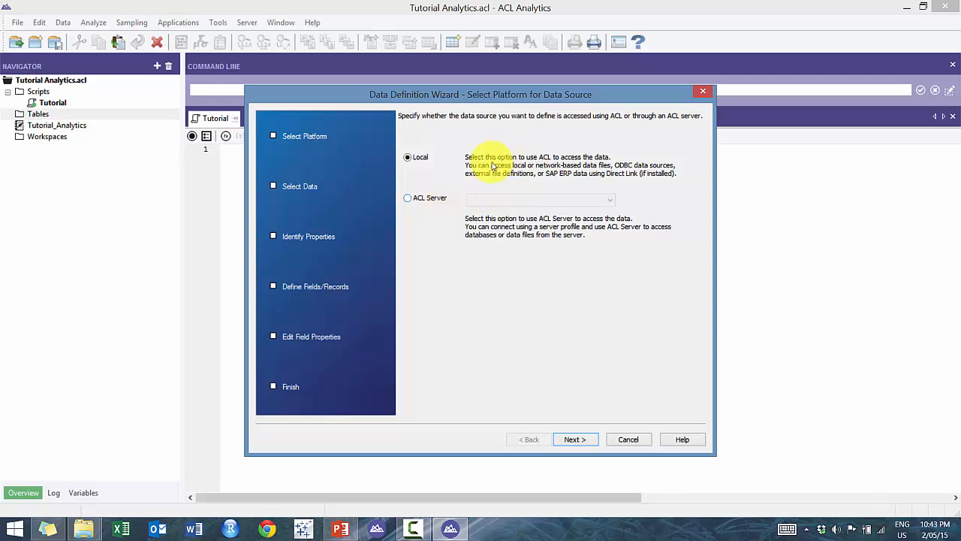
{"action": "left_click", "coordinate": [572, 442]}
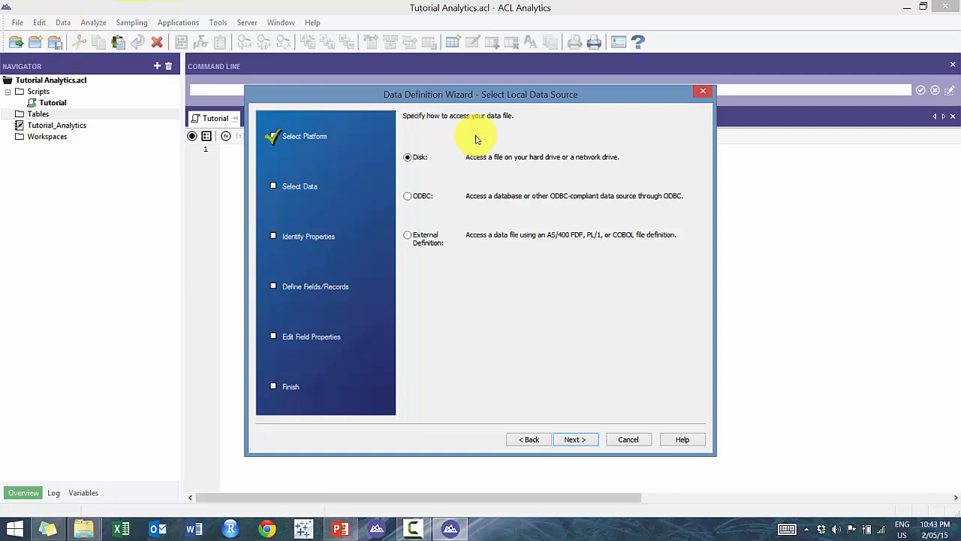
{"action": "left_click", "coordinate": [577, 441]}
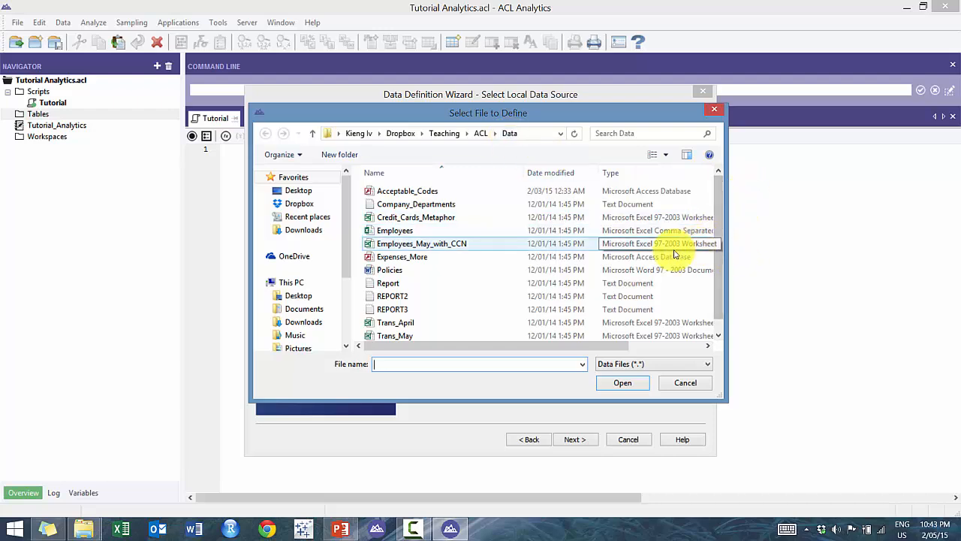
Choose Employees_May_with_CCN as the file to define and accept Excel file as its format.
{"action": "left_click", "coordinate": [453, 250]}
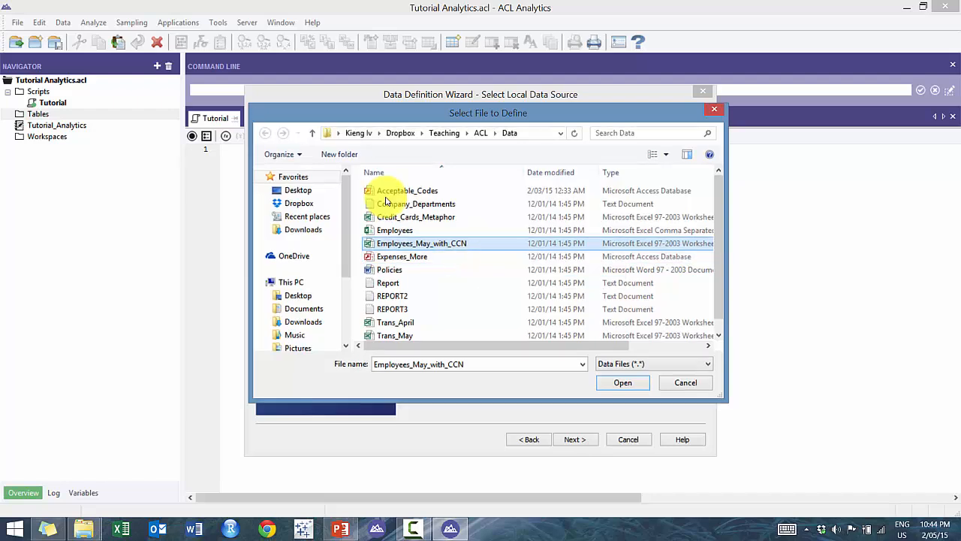
{"action": "key", "text": "Return"}
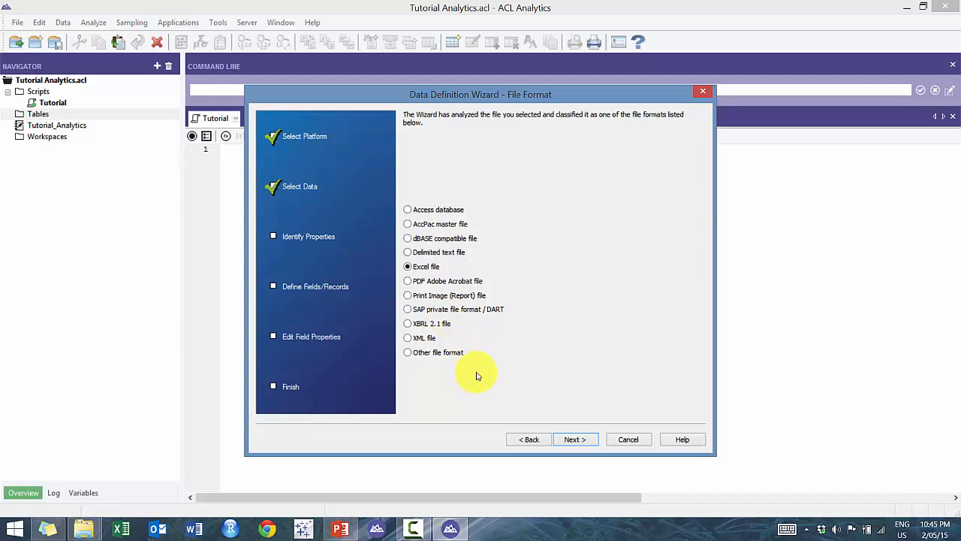
{"action": "left_click", "coordinate": [582, 439]}
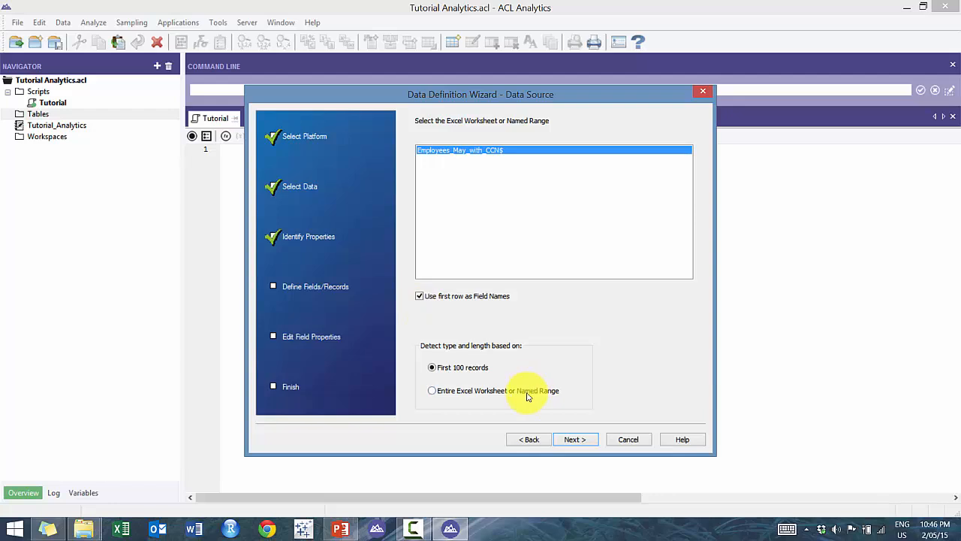
Base type and length detection on the entire Excel worksheet or named range and continue to the field preview.
{"action": "left_click", "coordinate": [481, 391]}
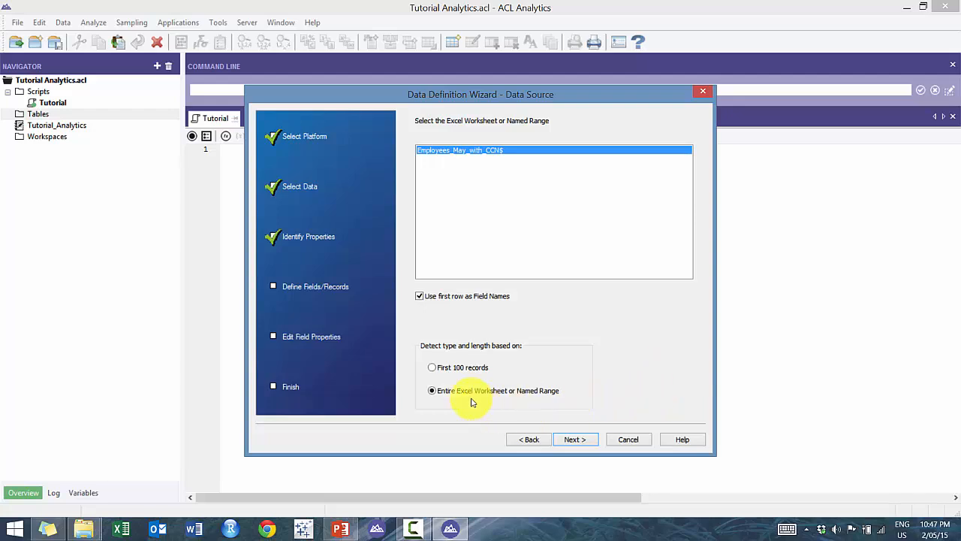
{"action": "left_click", "coordinate": [582, 441]}
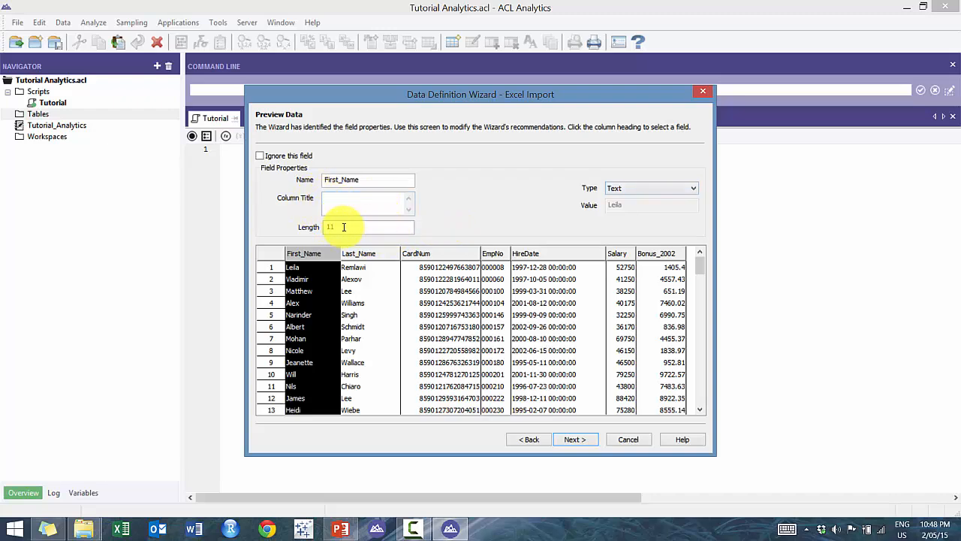
Examine the available data types and the field properties of the First_Name, EmpNo and Last_Name columns.
{"action": "left_click", "coordinate": [642, 190]}
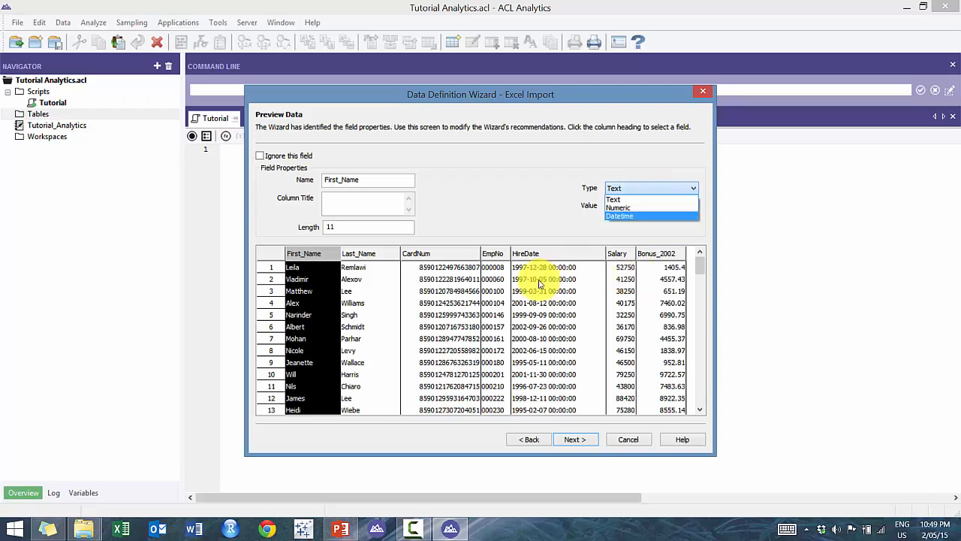
{"action": "left_click", "coordinate": [400, 204]}
{"action": "left_click", "coordinate": [501, 254]}
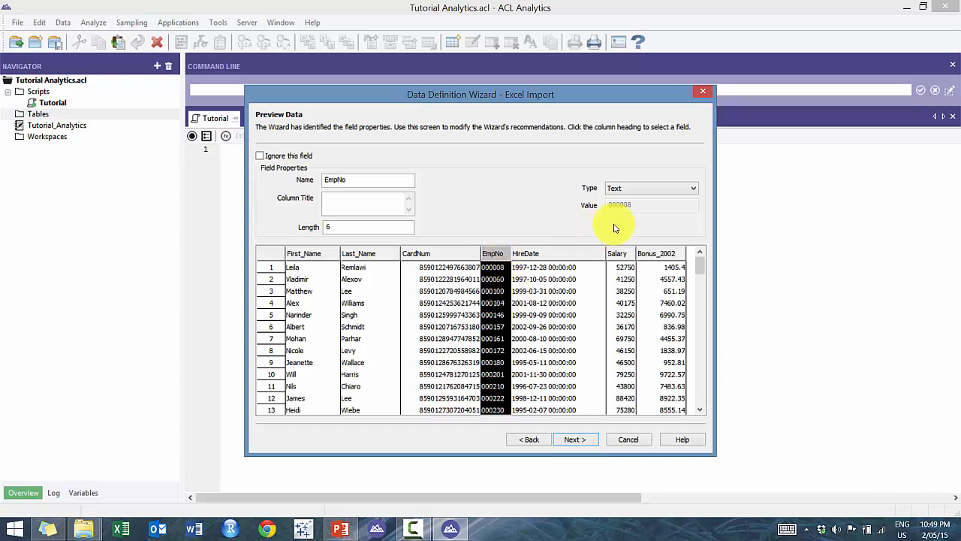
{"action": "left_click", "coordinate": [305, 255]}
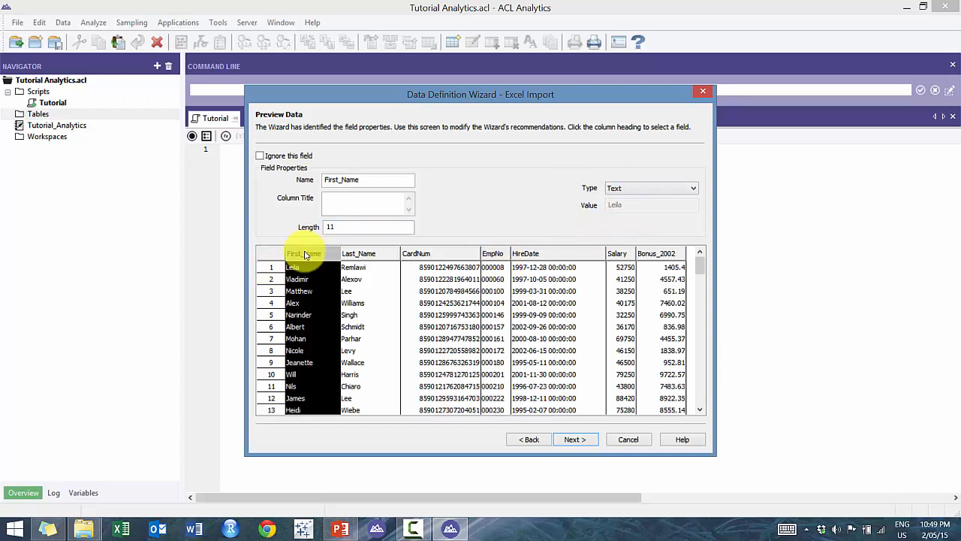
{"action": "left_click", "coordinate": [645, 188]}
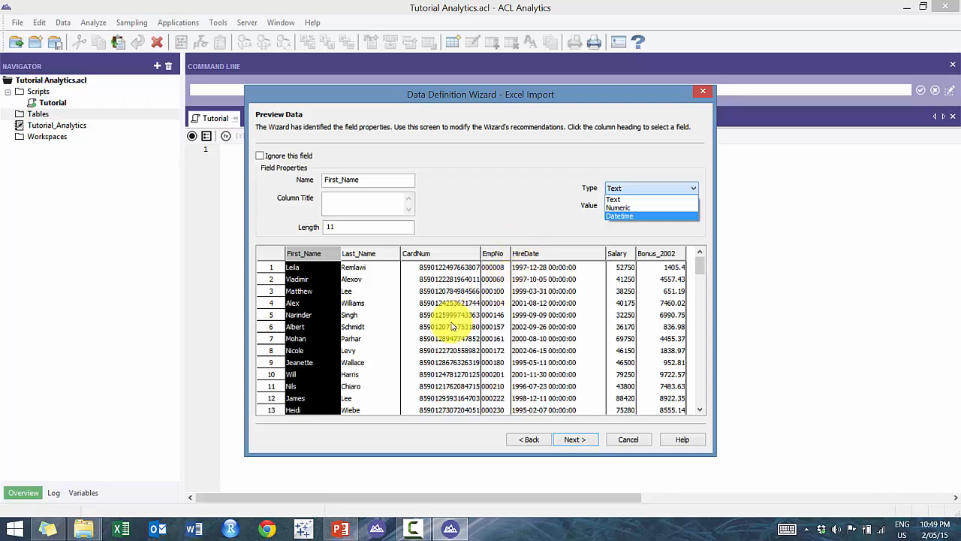
{"action": "left_click", "coordinate": [626, 200]}
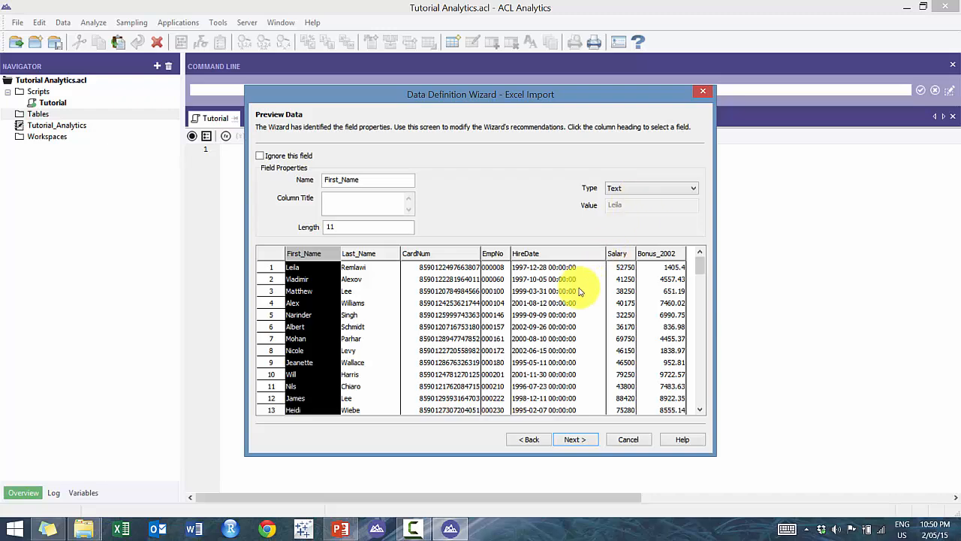
{"action": "left_click", "coordinate": [359, 254]}
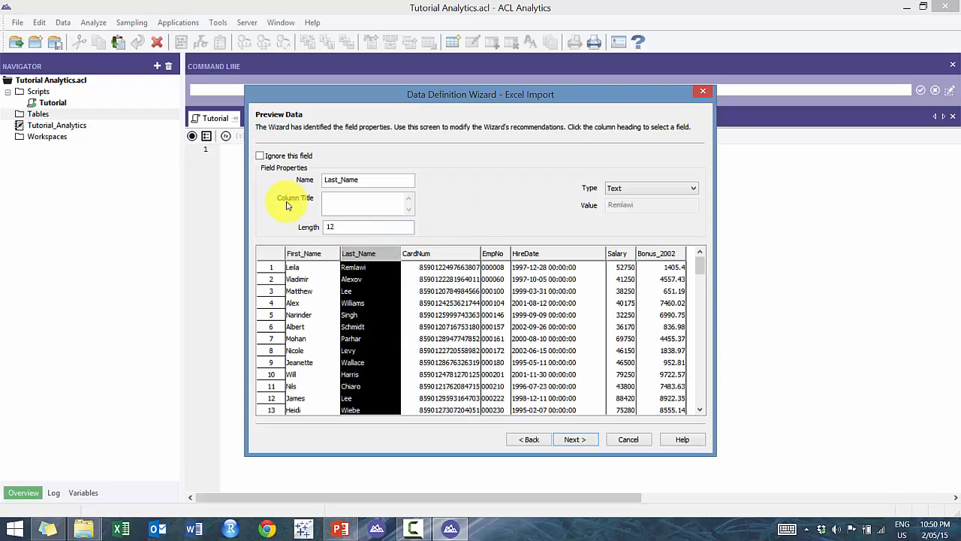
{"action": "left_click", "coordinate": [312, 253]}
{"action": "left_click", "coordinate": [347, 256]}
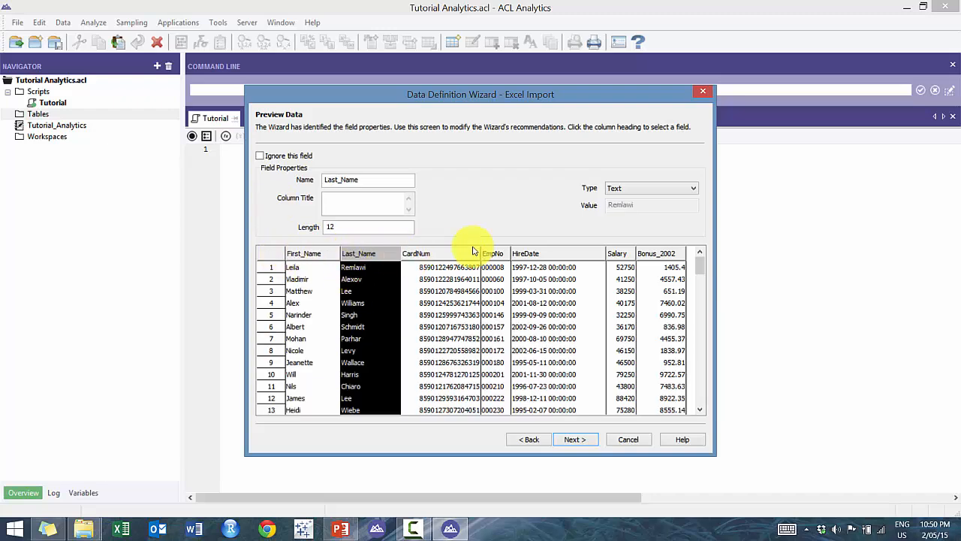
Set the CardNum field's type to Text, and check the field properties of EmpNo and HireDate.
{"action": "left_click", "coordinate": [434, 256]}
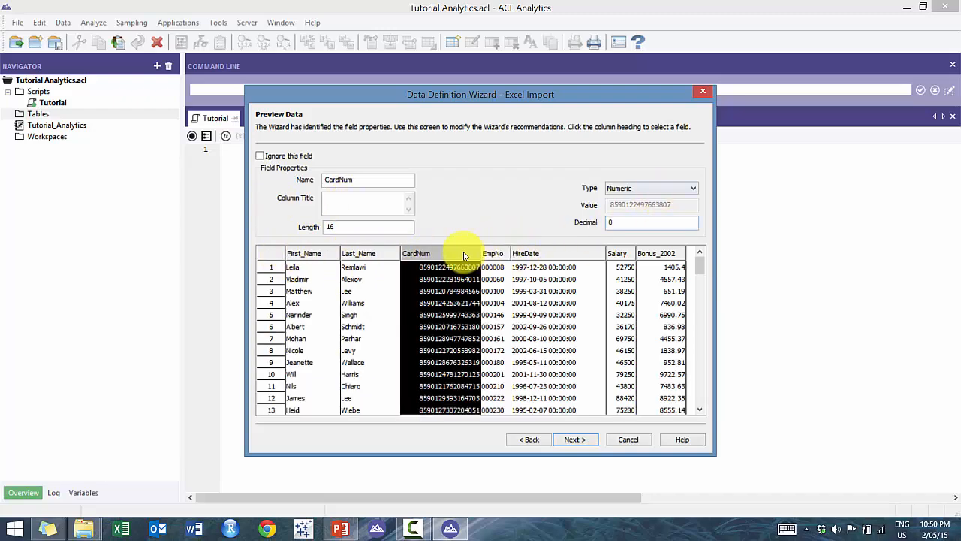
{"action": "left_click", "coordinate": [662, 188]}
{"action": "left_click", "coordinate": [644, 204]}
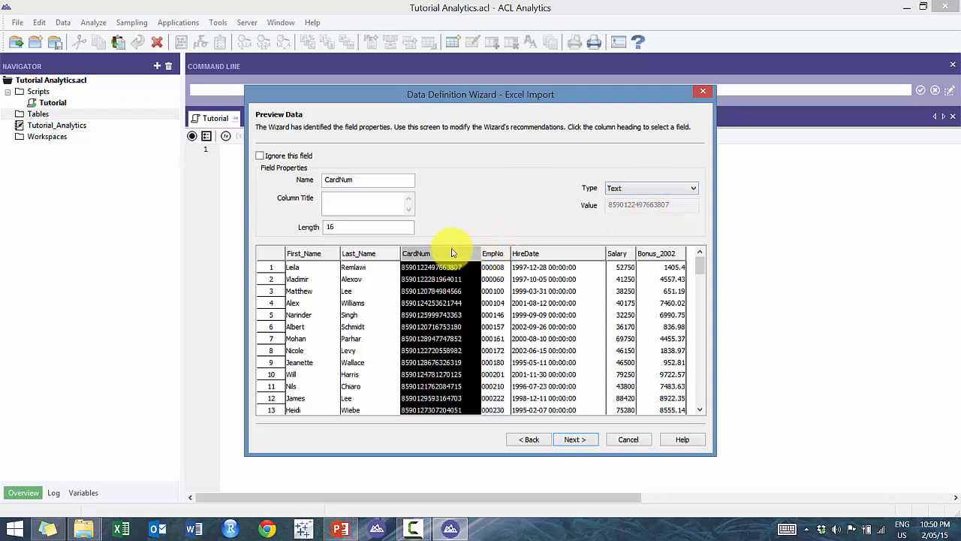
{"action": "left_click", "coordinate": [492, 254]}
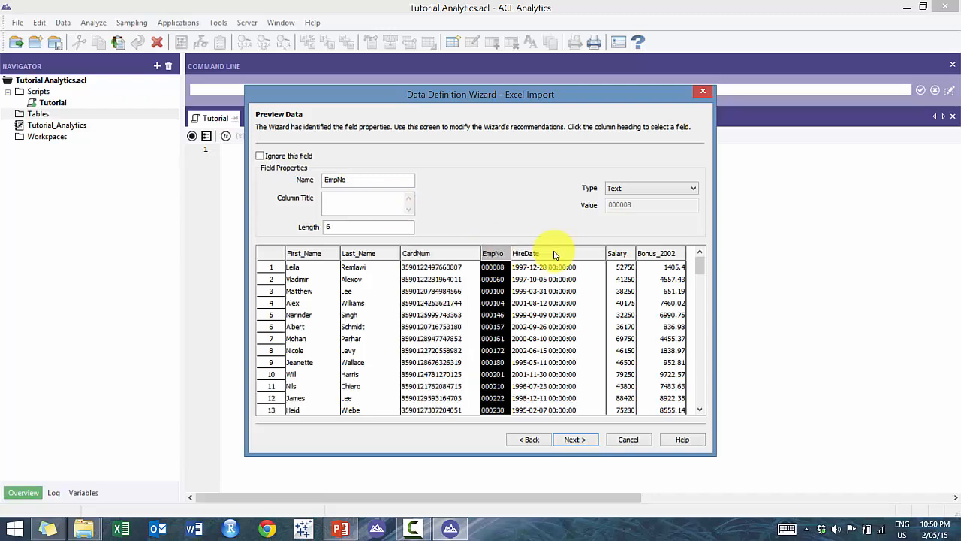
{"action": "left_click", "coordinate": [554, 255]}
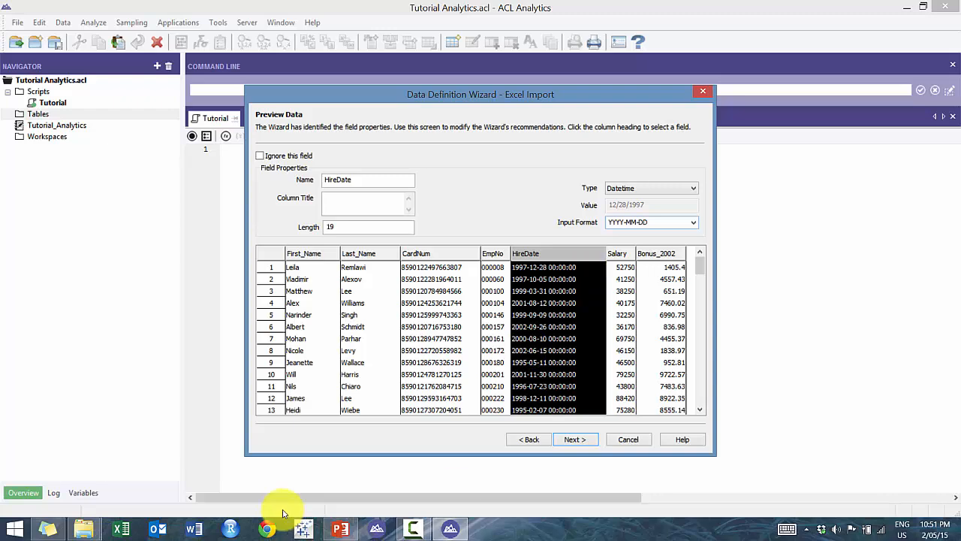
Switch to Excel, create a blank workbook and enter Mar 30 2014 in cell G3.
{"action": "left_click", "coordinate": [139, 532]}
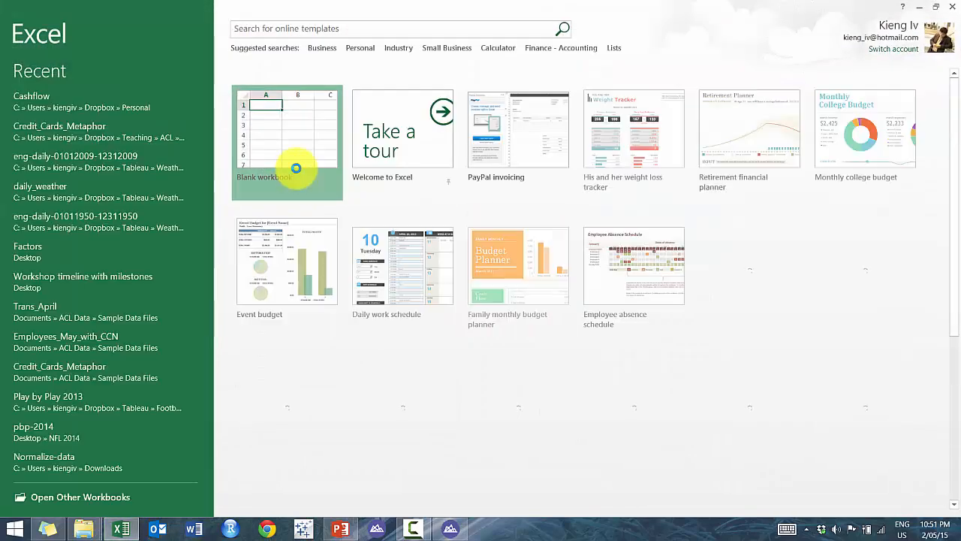
{"action": "left_click", "coordinate": [296, 168]}
{"action": "left_click", "coordinate": [295, 169]}
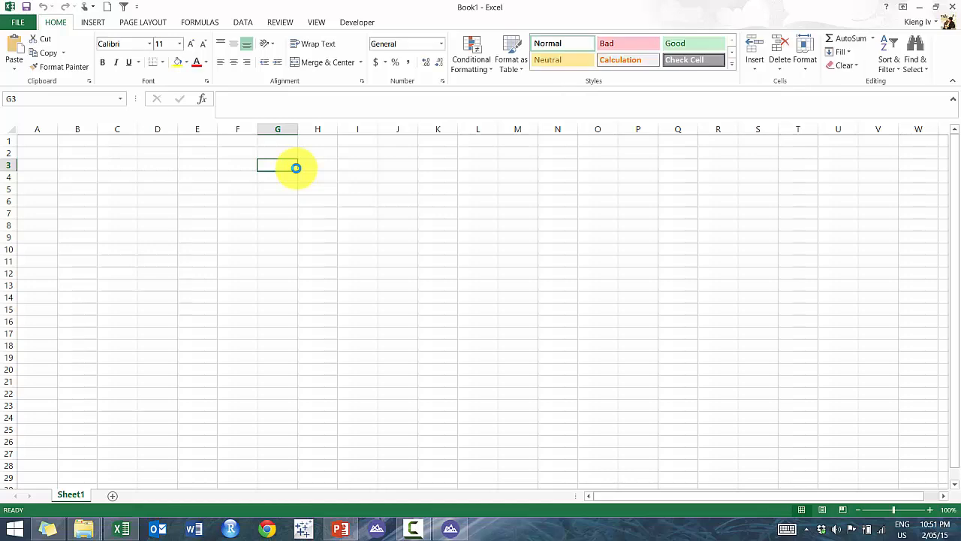
{"action": "type", "text": "Mar"}
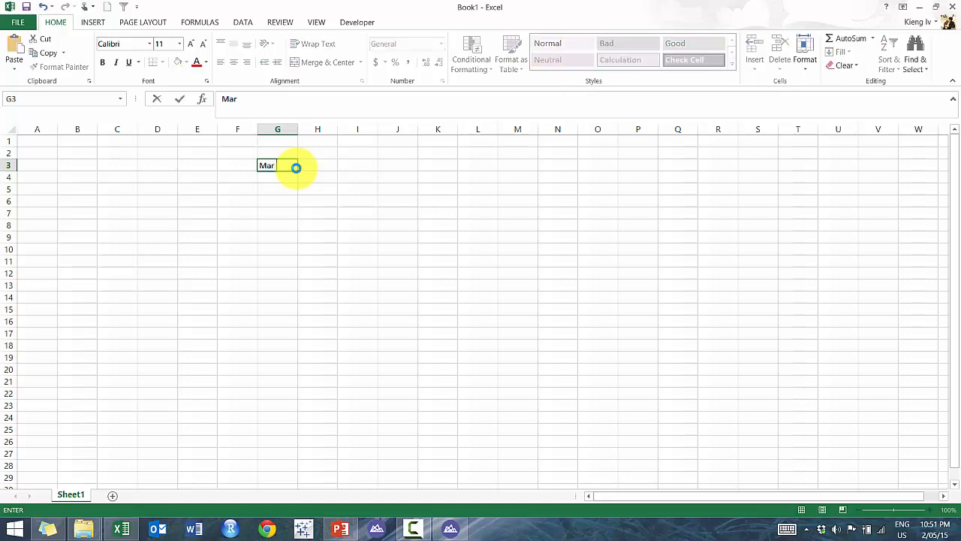
{"action": "type", "text": " 30 204"}
{"action": "key", "text": "Return"}
{"action": "left_click", "coordinate": [295, 166]}
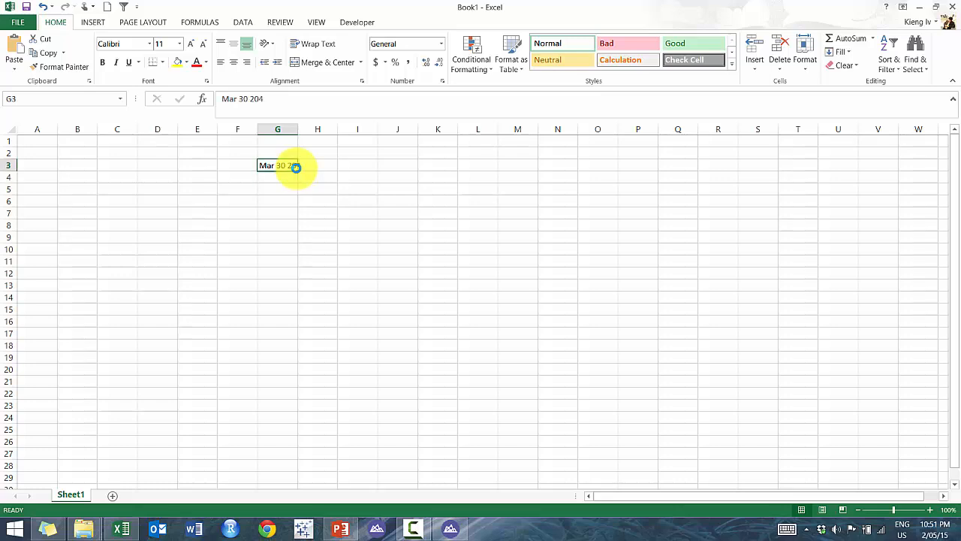
{"action": "left_click", "coordinate": [261, 98]}
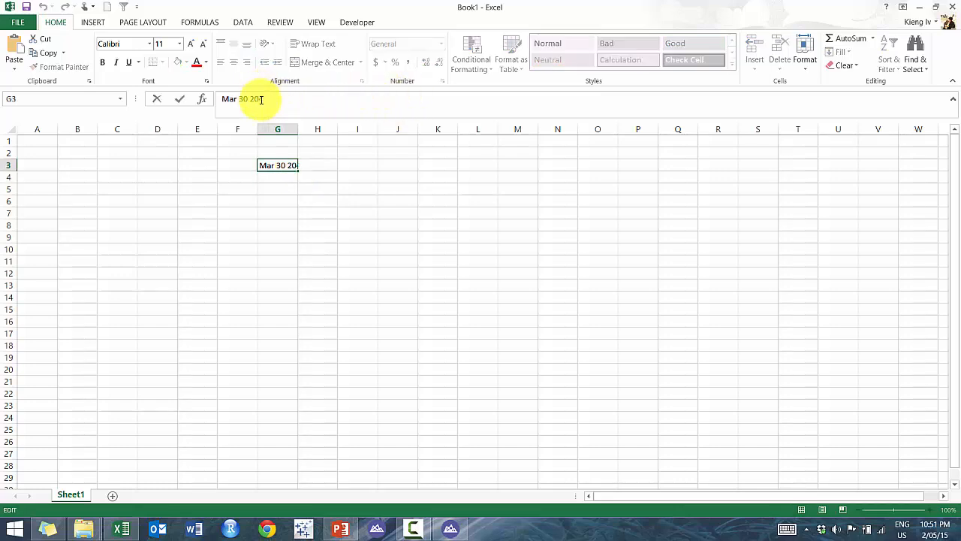
{"action": "type", "text": "14"}
{"action": "key", "text": "Return"}
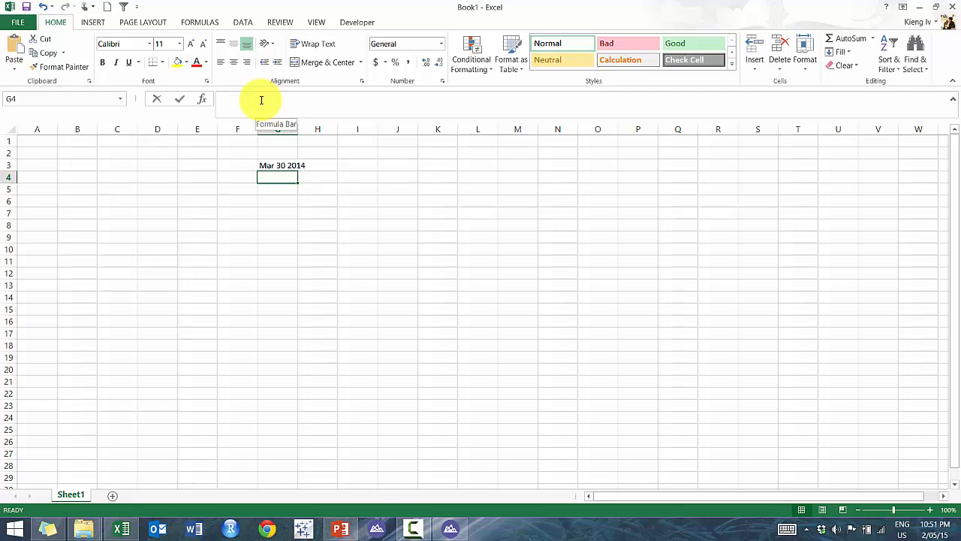
Enter the matching date format MMM DD YYYY in cell G4.
{"action": "type", "text": "MMM"}
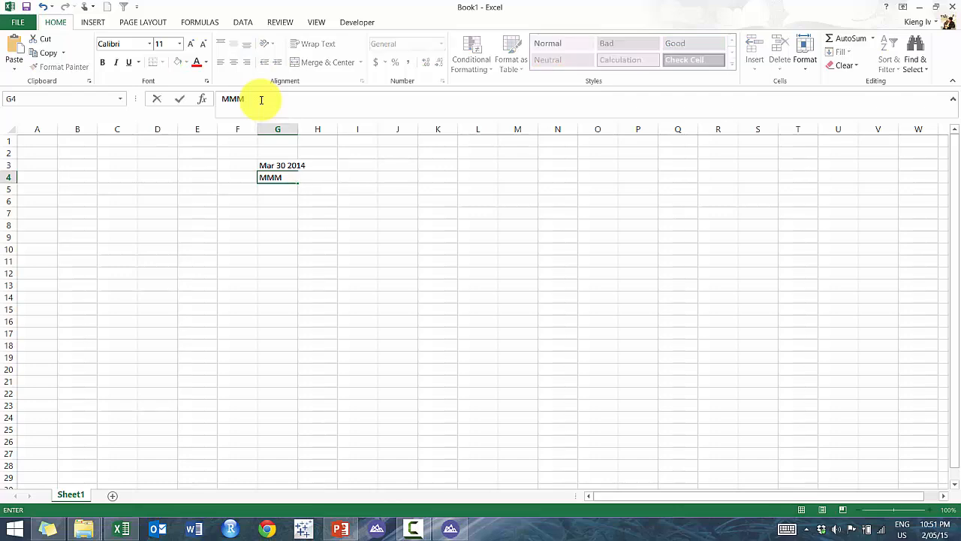
{"action": "type", "text": " DD YYYY"}
{"action": "key", "text": "Return"}
Enter the date 03/30/2014 as text in cell G5.
{"action": "type", "text": "'1"}
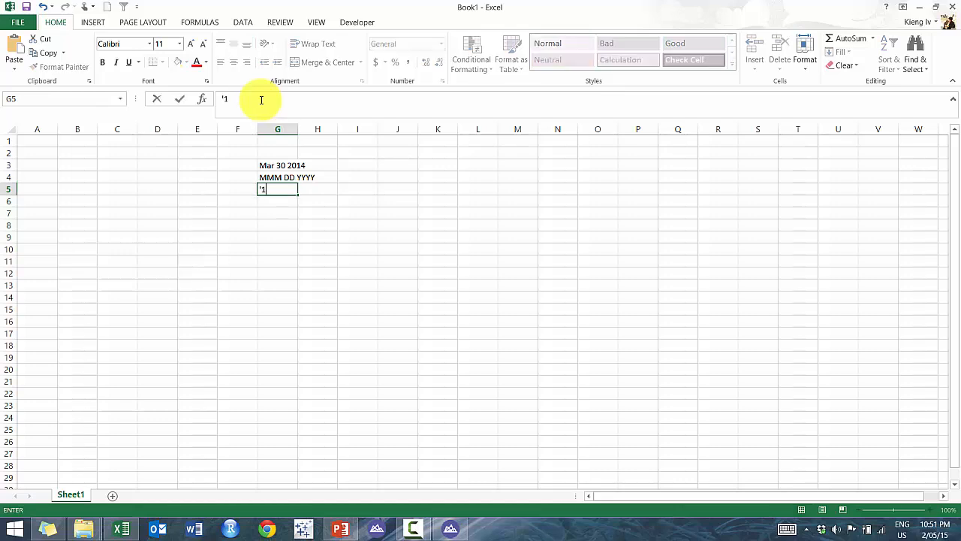
{"action": "type", "text": "0/30/2"}
{"action": "key", "text": "BackSpace"}
{"action": "key", "text": "BackSpace"}
{"action": "key", "text": "BackSpace"}
{"action": "key", "text": "BackSpace"}
{"action": "key", "text": "BackSpace"}
{"action": "key", "text": "BackSpace"}
{"action": "key", "text": "BackSpace"}
{"action": "type", "text": "03/30/2014"}
{"action": "key", "text": "Return"}
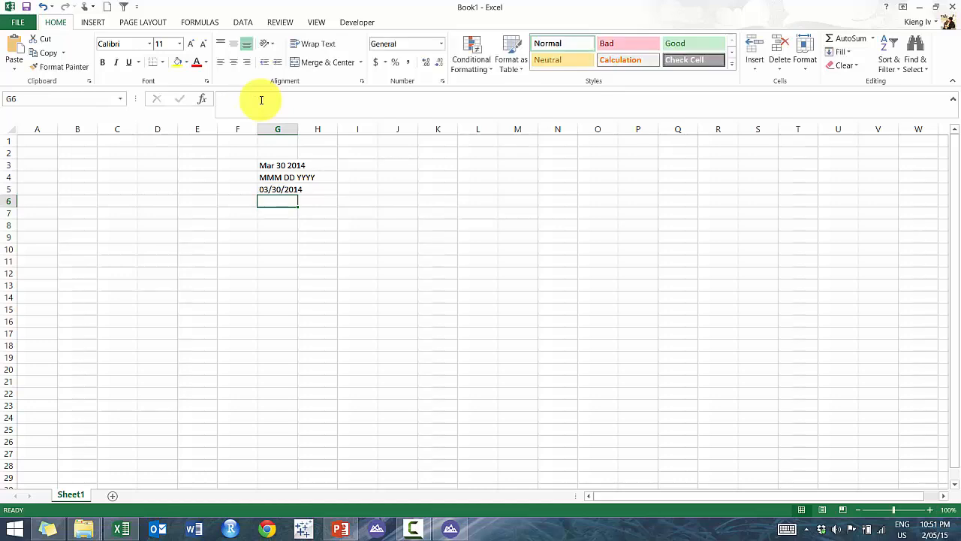
Enter the date format MM/DD/YYYY in cell G6 beneath the numeric date.
{"action": "type", "text": "MM/"}
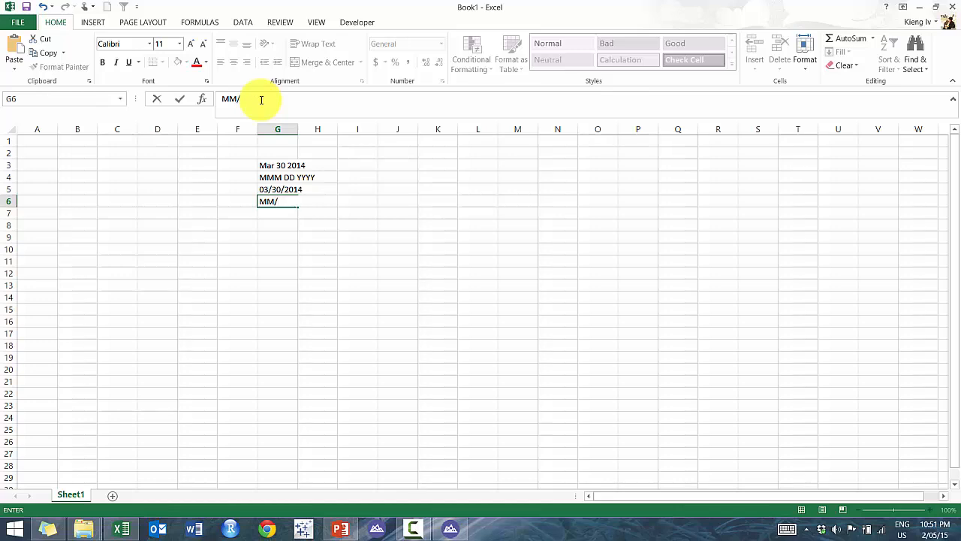
{"action": "type", "text": "DD/YYYY"}
{"action": "key", "text": "ctrl+Return"}
{"action": "key", "text": "Return"}
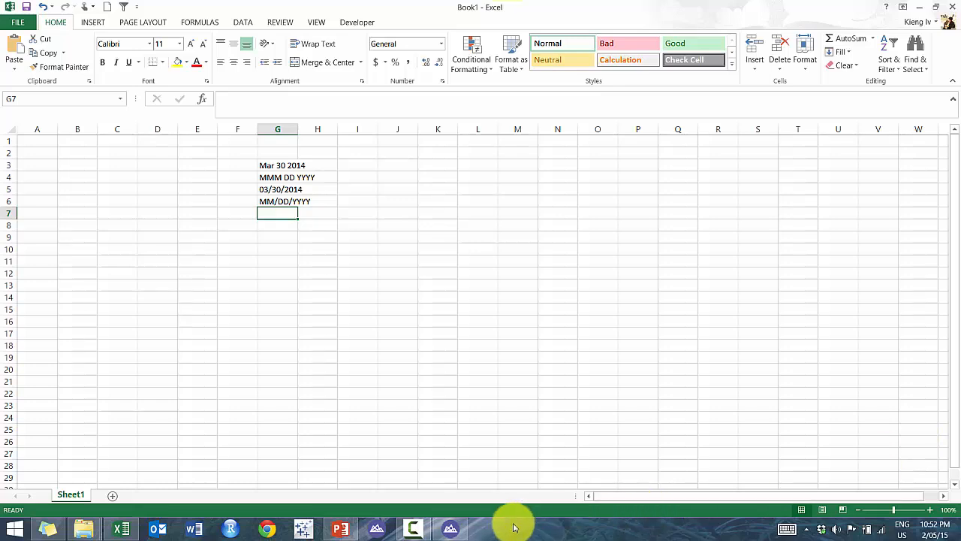
Return to ACL Analytics and set the Salary field to 2 decimals.
{"action": "left_click", "coordinate": [450, 528]}
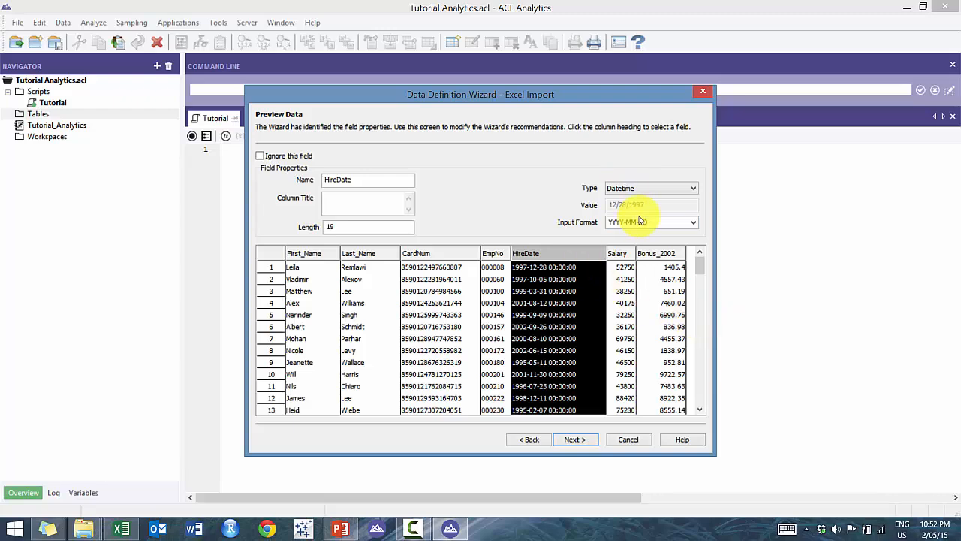
{"action": "left_click", "coordinate": [619, 254]}
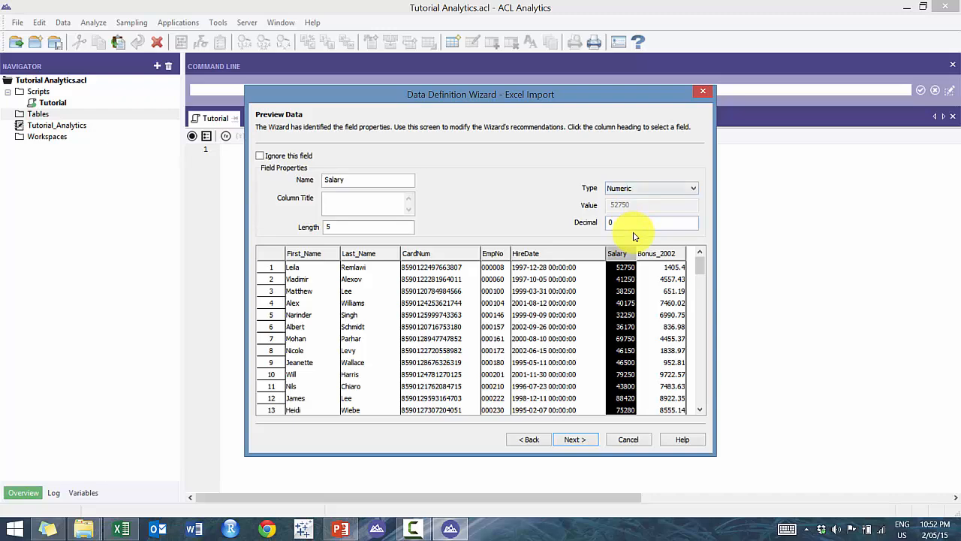
{"action": "double_click", "coordinate": [614, 222]}
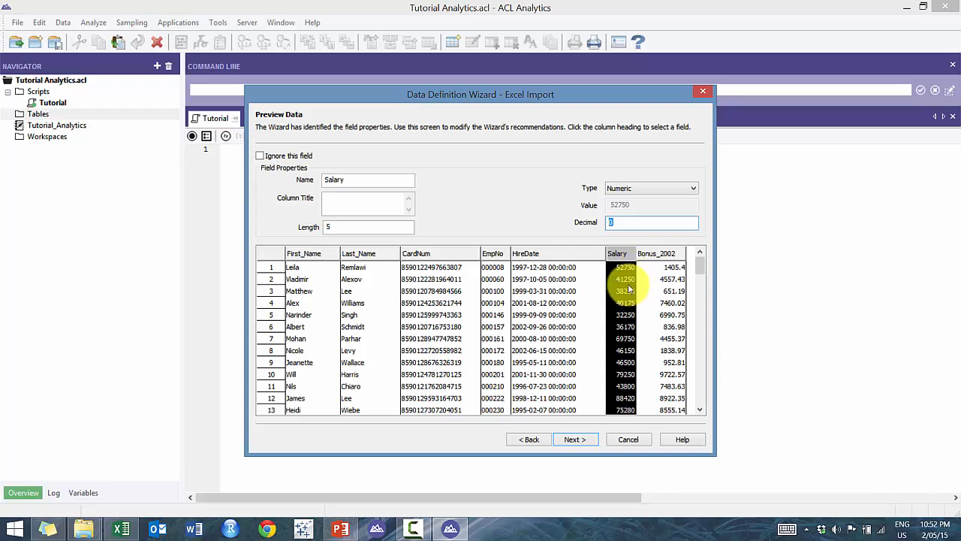
{"action": "type", "text": "2"}
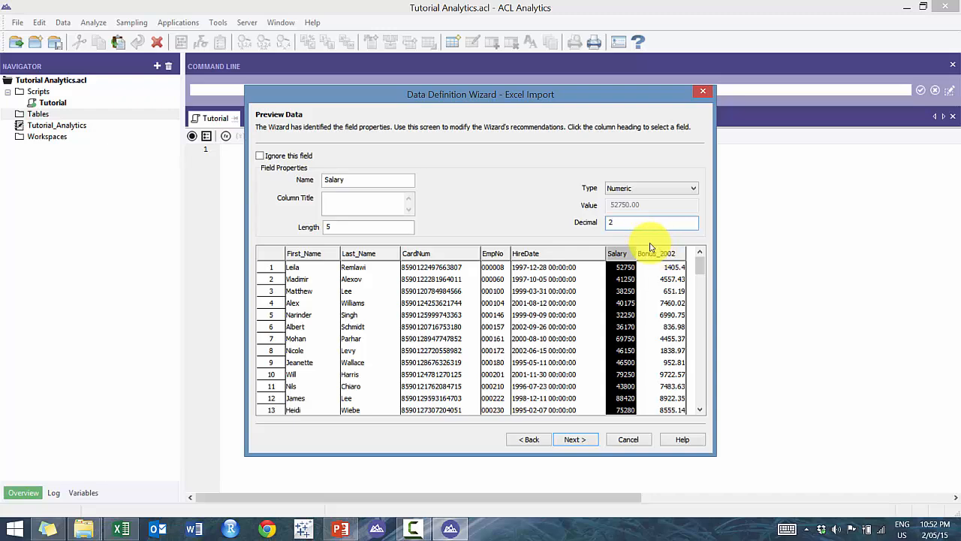
Accept the field definitions after checking Bonus_2002, and keep Data Files (*.FIL) as the save type.
{"action": "left_click", "coordinate": [660, 253]}
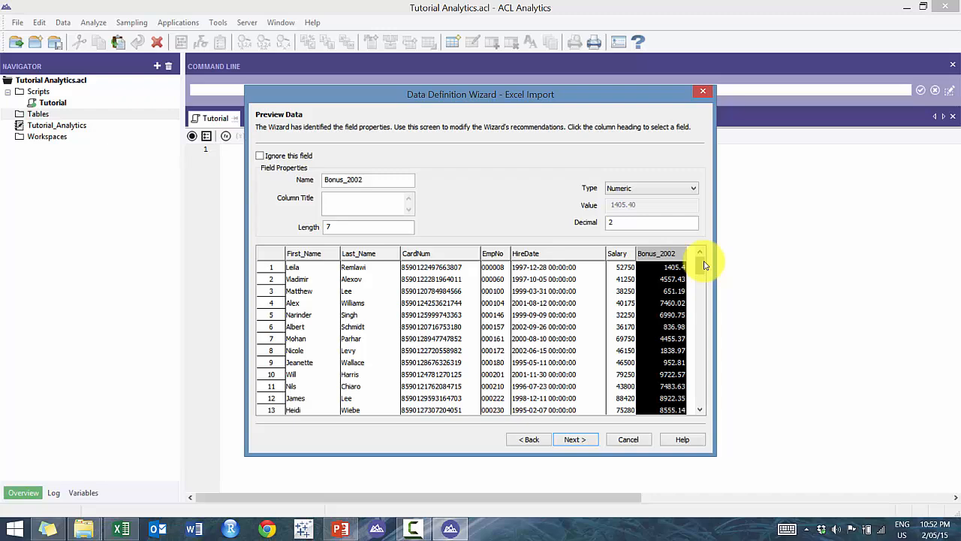
{"action": "left_click", "coordinate": [570, 440]}
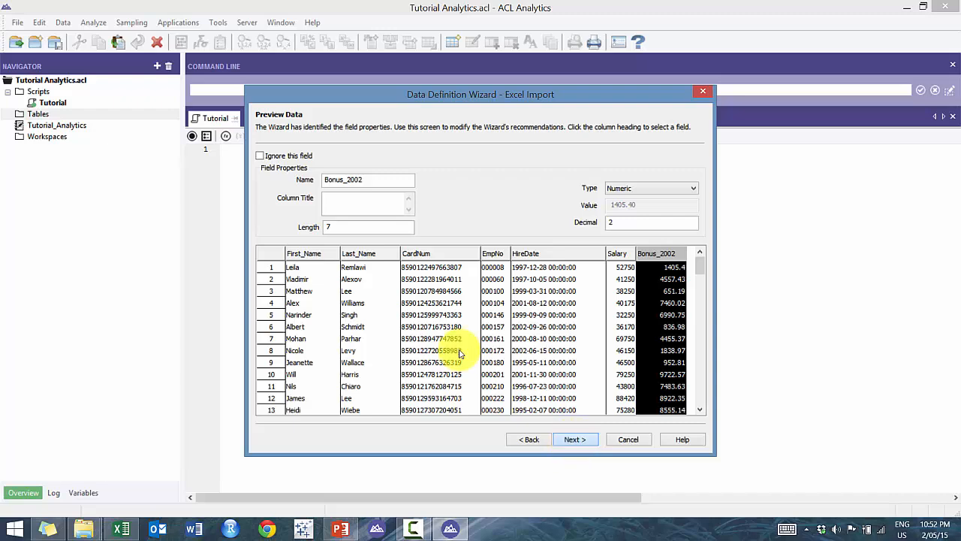
{"action": "left_click", "coordinate": [572, 440]}
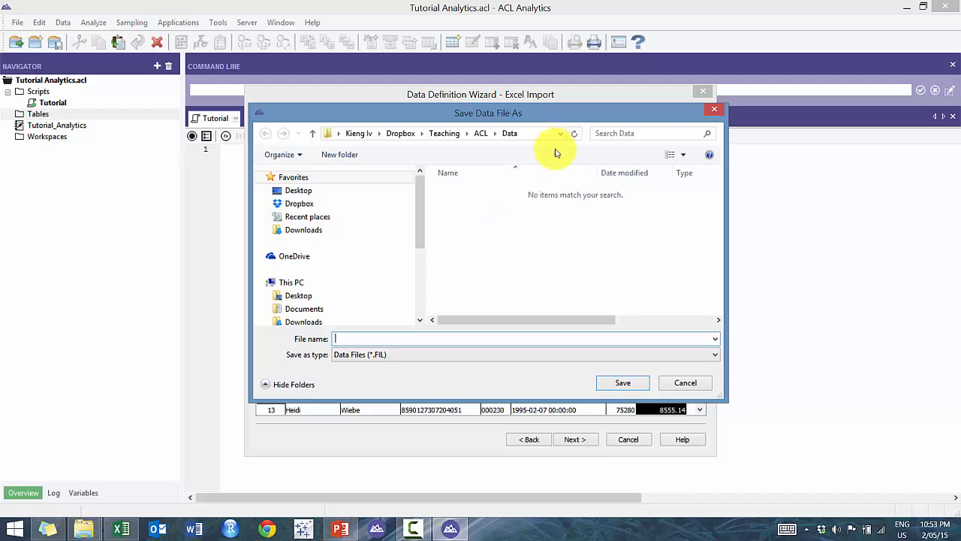
{"action": "left_click", "coordinate": [451, 356]}
{"action": "left_click", "coordinate": [443, 366]}
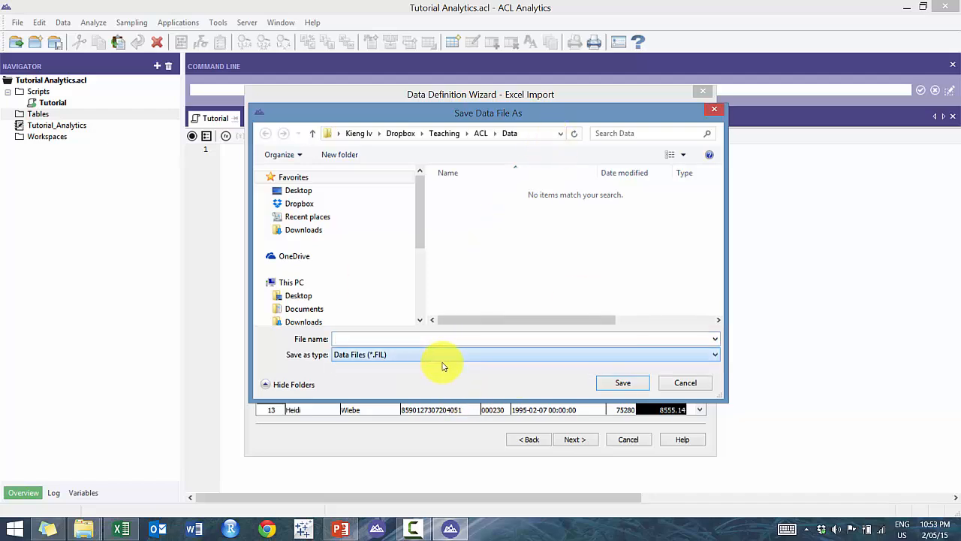
Switch to File Explorer and open the Data folder inside the ACL folder to view its source files.
{"action": "mouse_move", "coordinate": [83, 529]}
{"action": "mouse_move", "coordinate": [211, 465]}
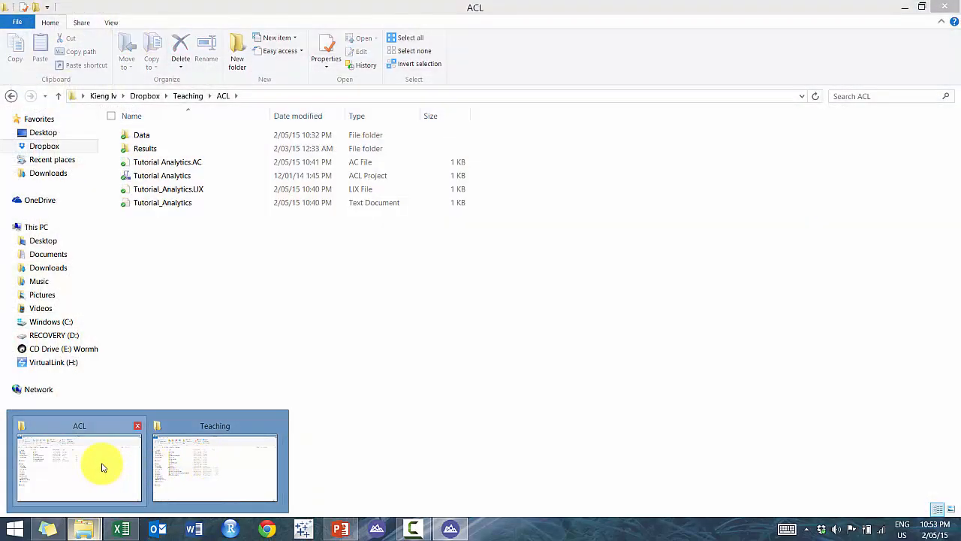
{"action": "left_click", "coordinate": [106, 466]}
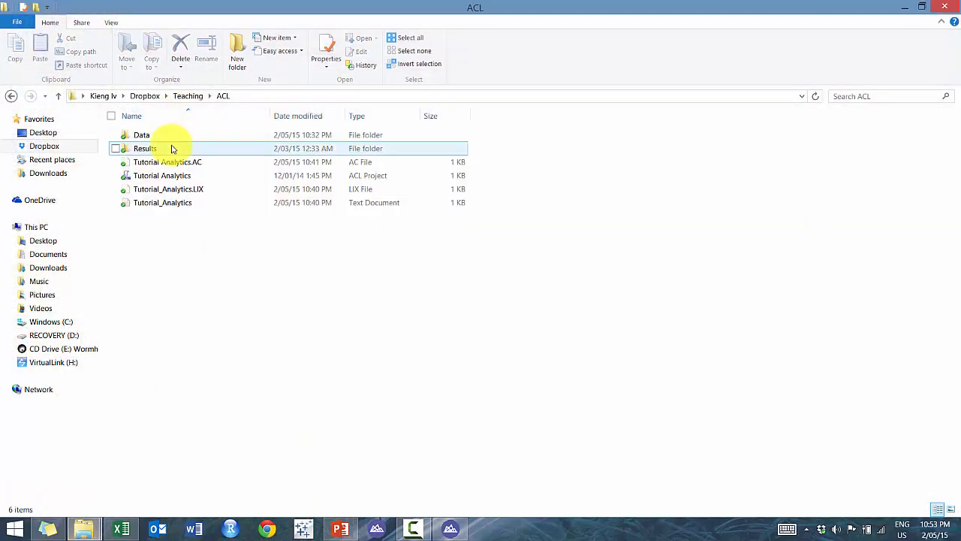
{"action": "double_click", "coordinate": [143, 136]}
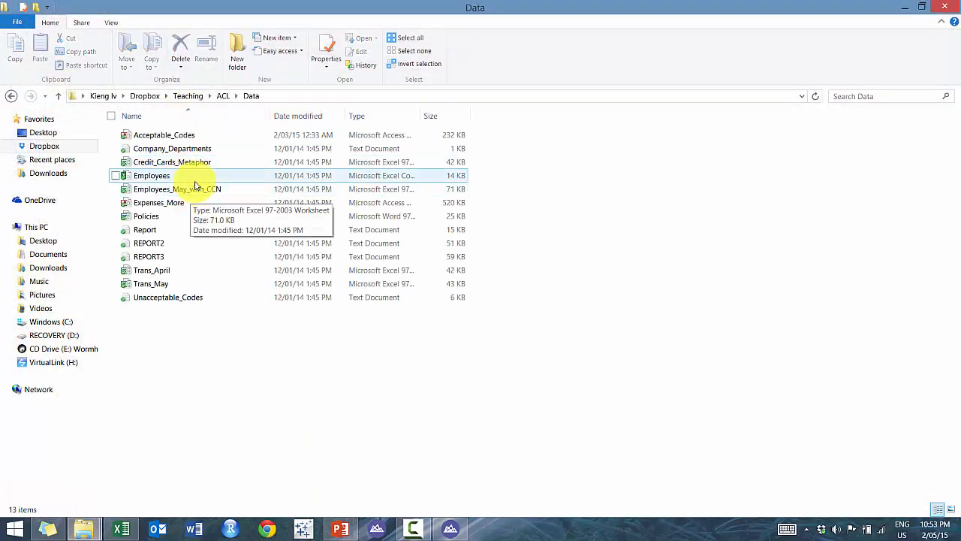
Return to ACL Analytics, save the data file as _Employee_May in the ACL folder, and finish the import under the same table name.
{"action": "left_click", "coordinate": [201, 190]}
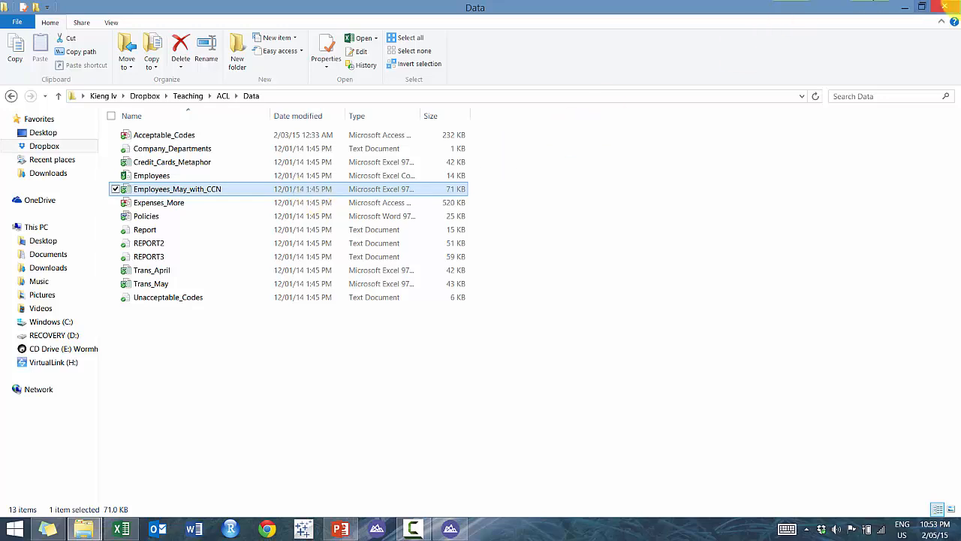
{"action": "left_click", "coordinate": [901, 6]}
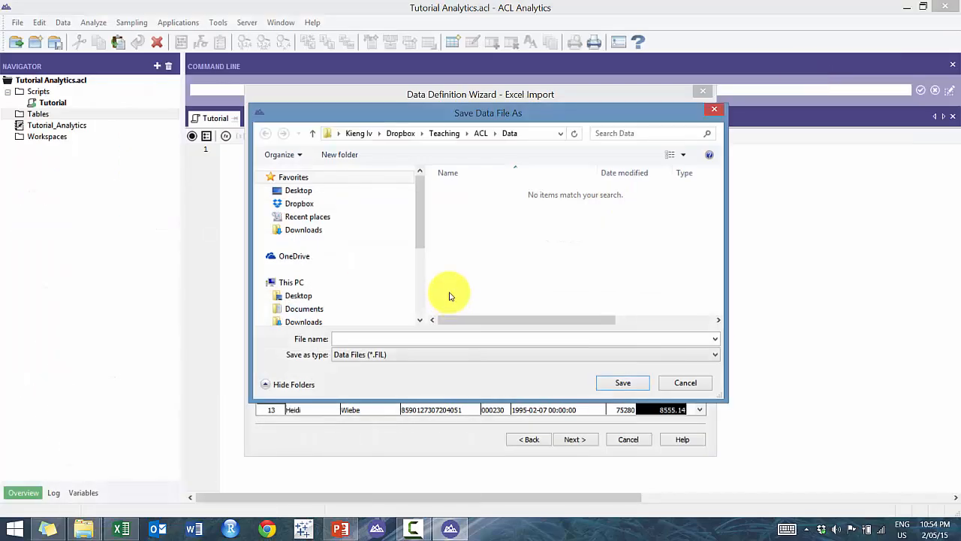
{"action": "left_click", "coordinate": [480, 133]}
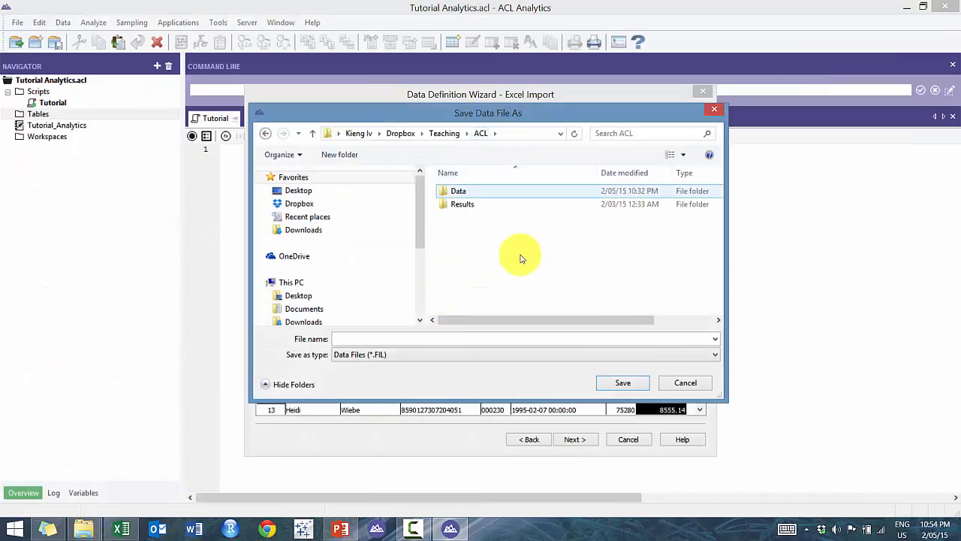
{"action": "left_click", "coordinate": [487, 336]}
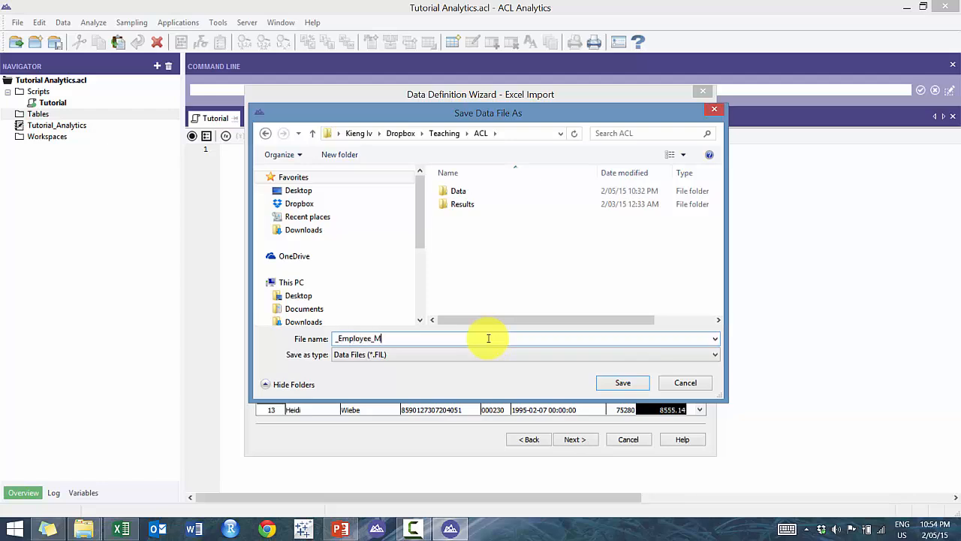
{"action": "type", "text": "ay"}
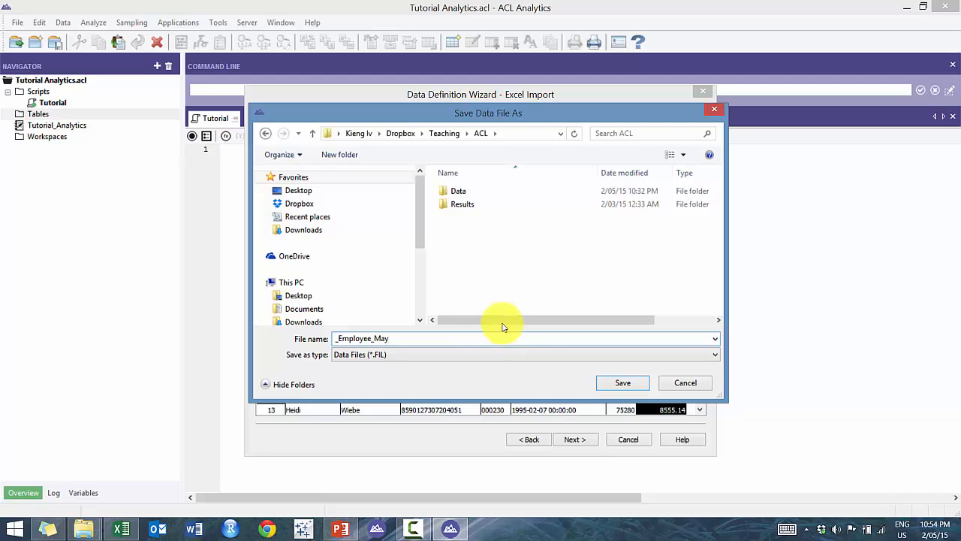
{"action": "left_click", "coordinate": [627, 379]}
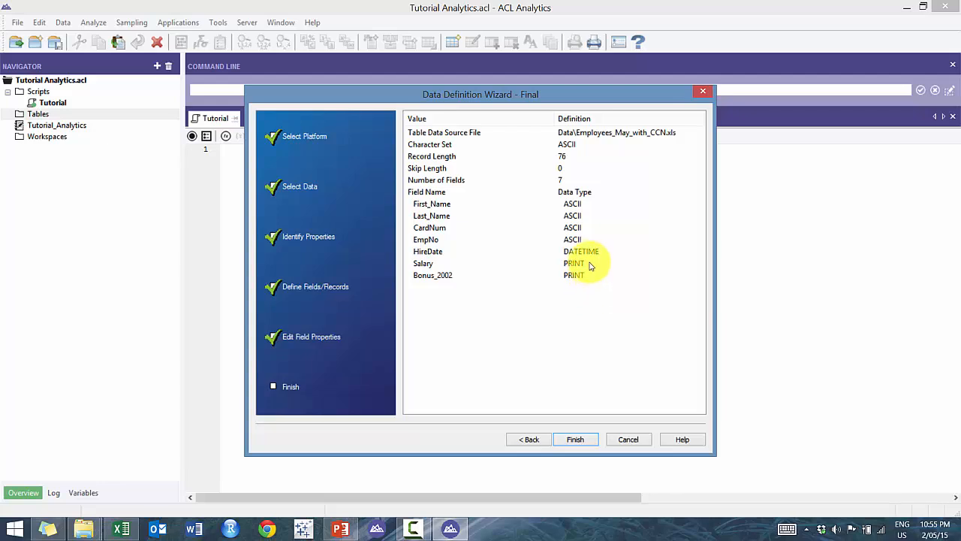
{"action": "left_click", "coordinate": [584, 441]}
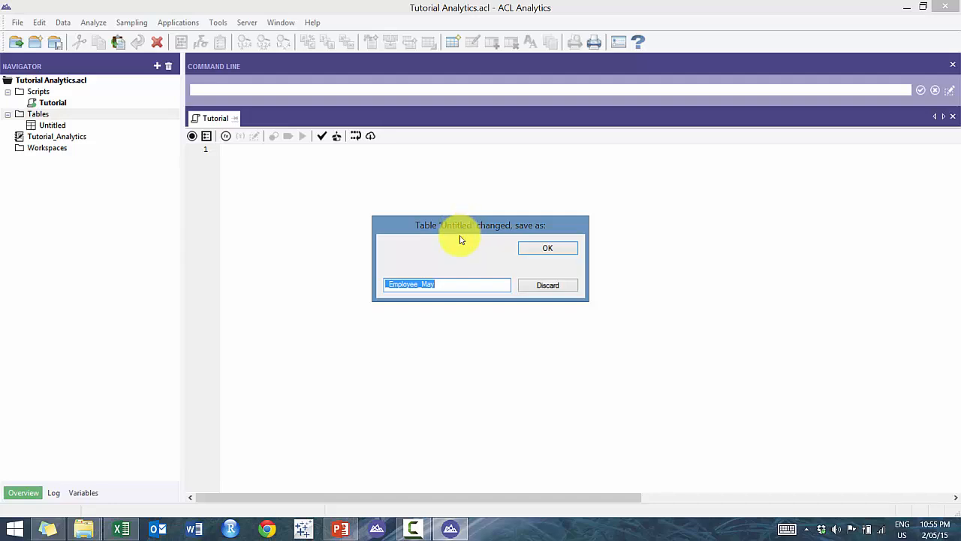
{"action": "left_click", "coordinate": [540, 247]}
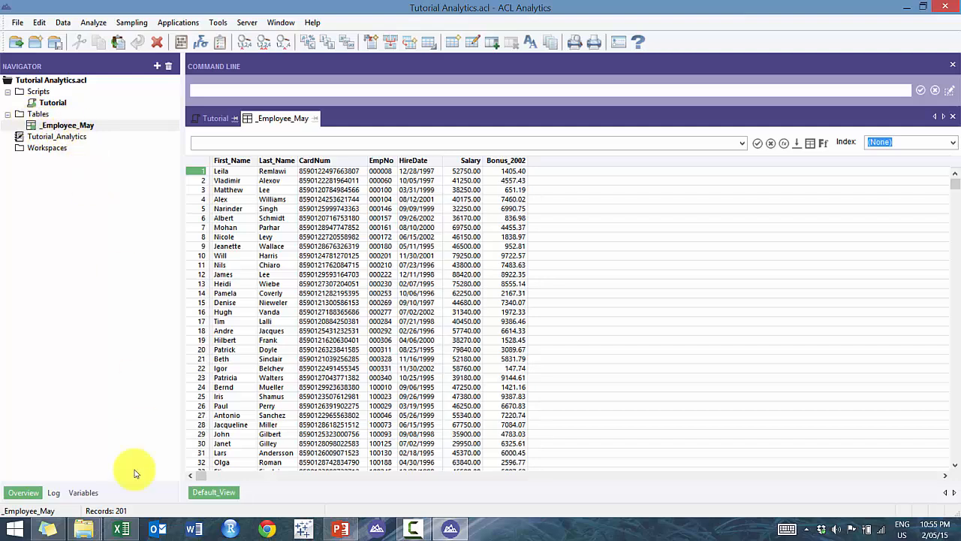
Load the logged IMPORT EXCEL command for _Employee_May into the command line and copy its full text.
{"action": "left_click", "coordinate": [54, 493]}
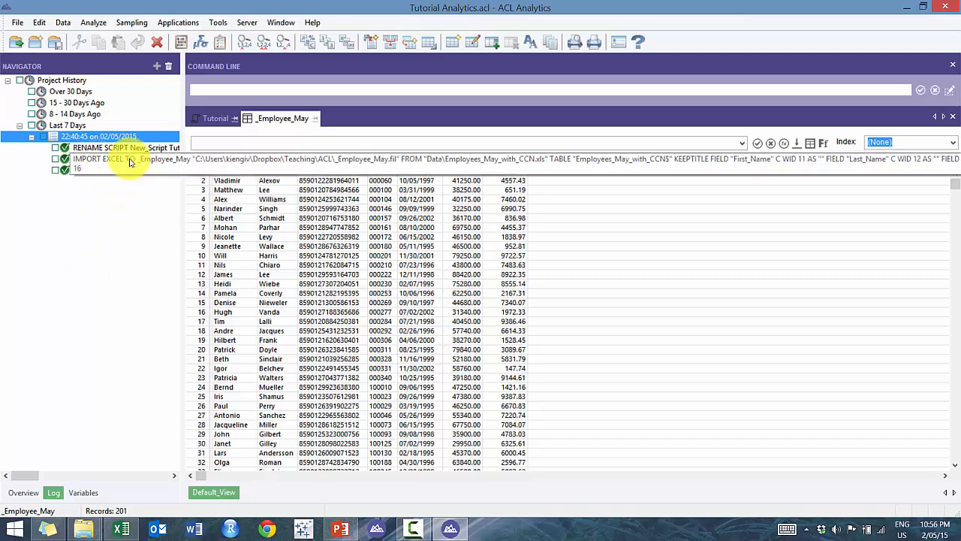
{"action": "left_click", "coordinate": [129, 160]}
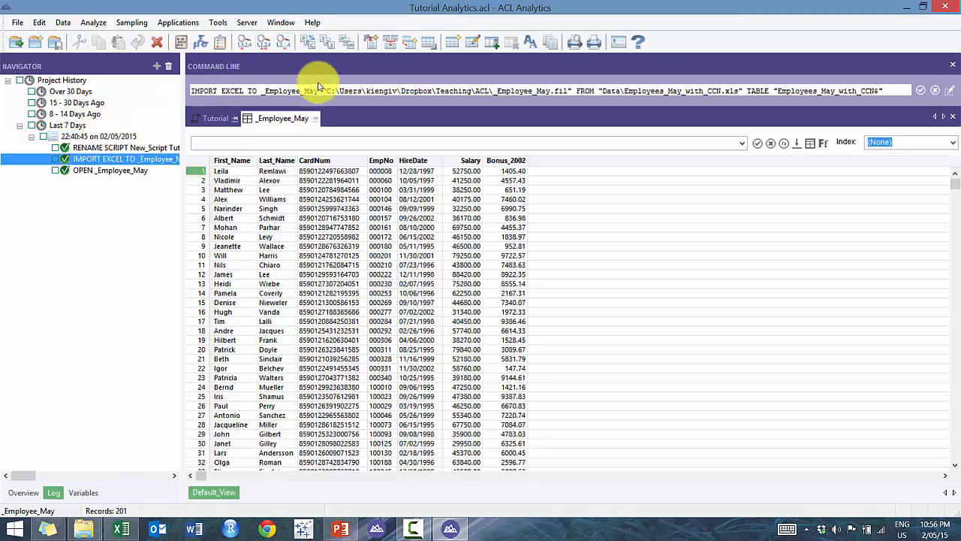
{"action": "left_click", "coordinate": [279, 22]}
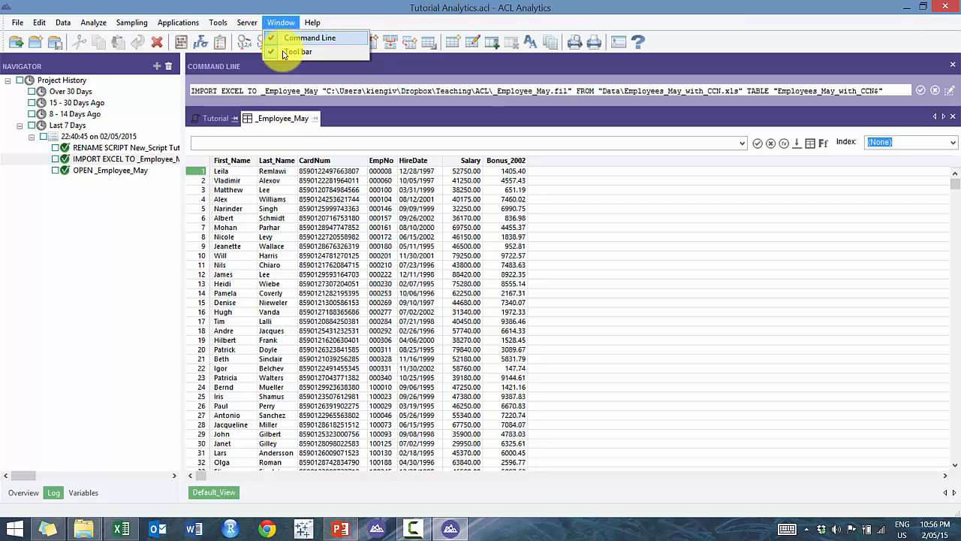
{"action": "left_click", "coordinate": [328, 91]}
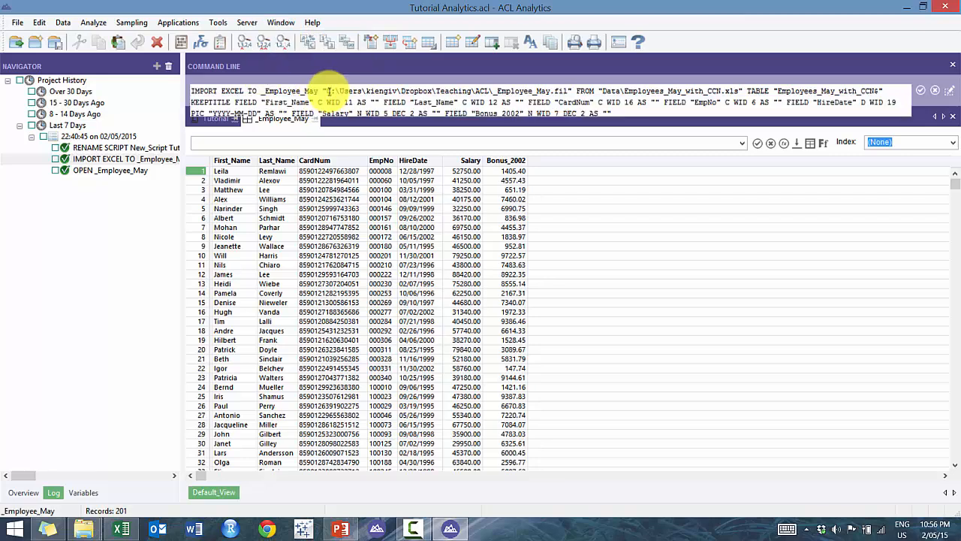
{"action": "key", "text": "ctrl+a"}
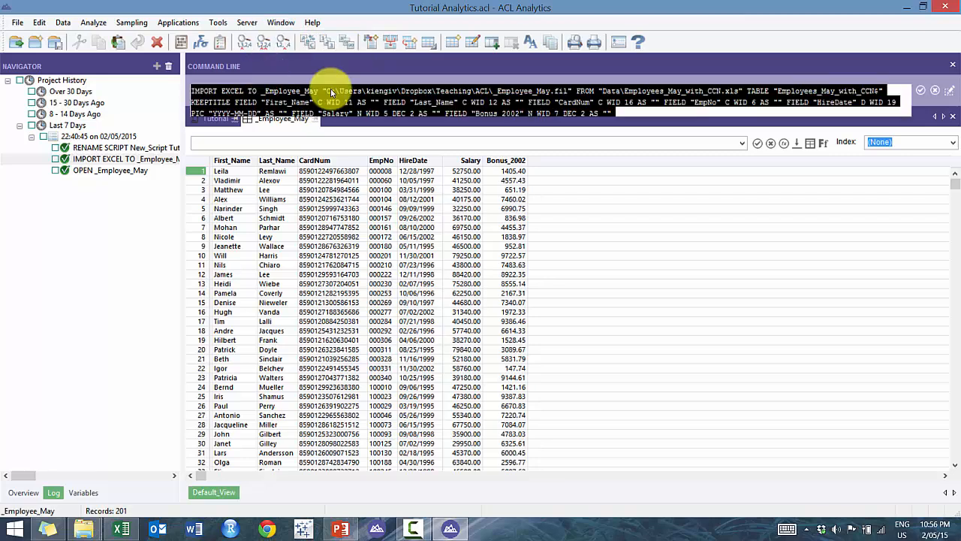
{"action": "left_click", "coordinate": [265, 72]}
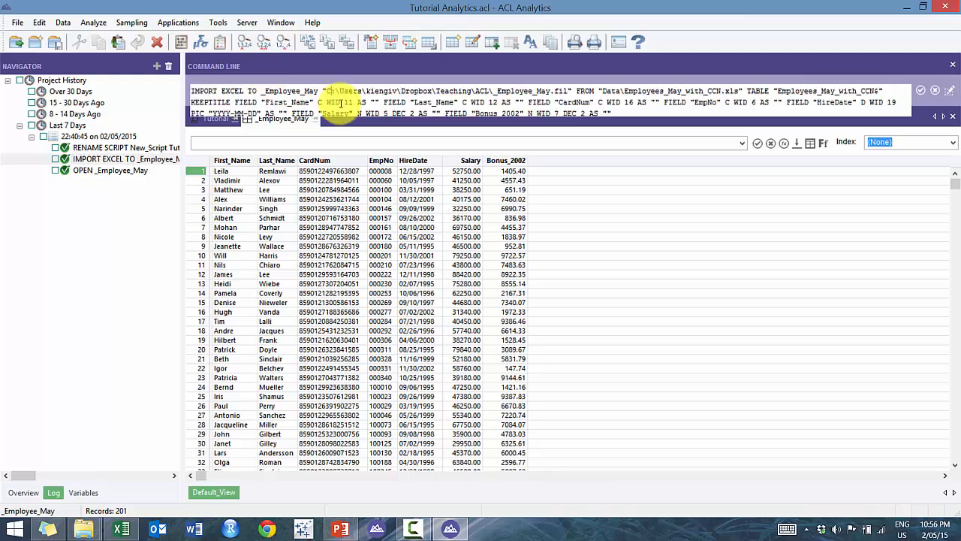
{"action": "key", "text": "ctrl+a"}
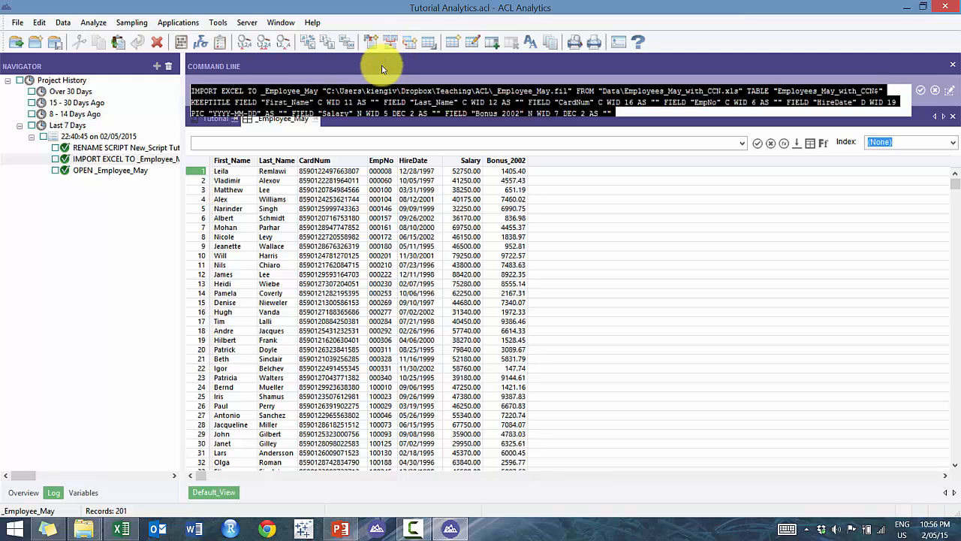
{"action": "left_click", "coordinate": [380, 199]}
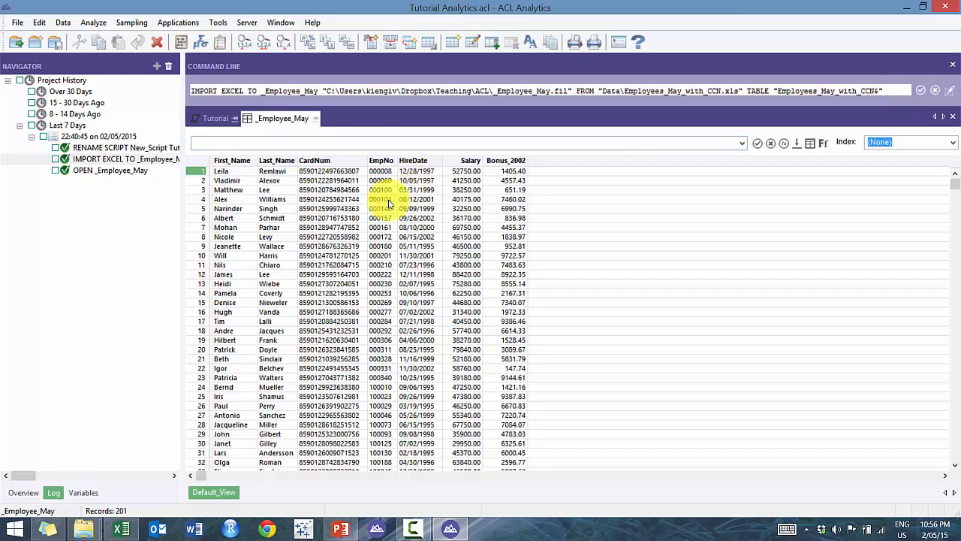
Paste the copied IMPORT EXCEL command on line 3 of the Tutorial script, leaving two blank lines above it.
{"action": "left_click", "coordinate": [216, 118]}
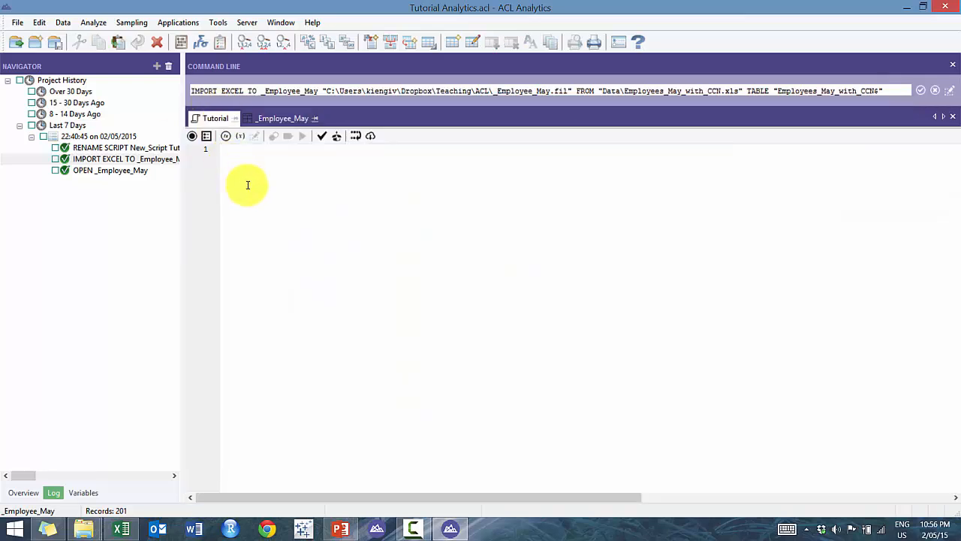
{"action": "key", "text": "Return"}
{"action": "key", "text": "Return"}
{"action": "key", "text": "ctrl+v"}
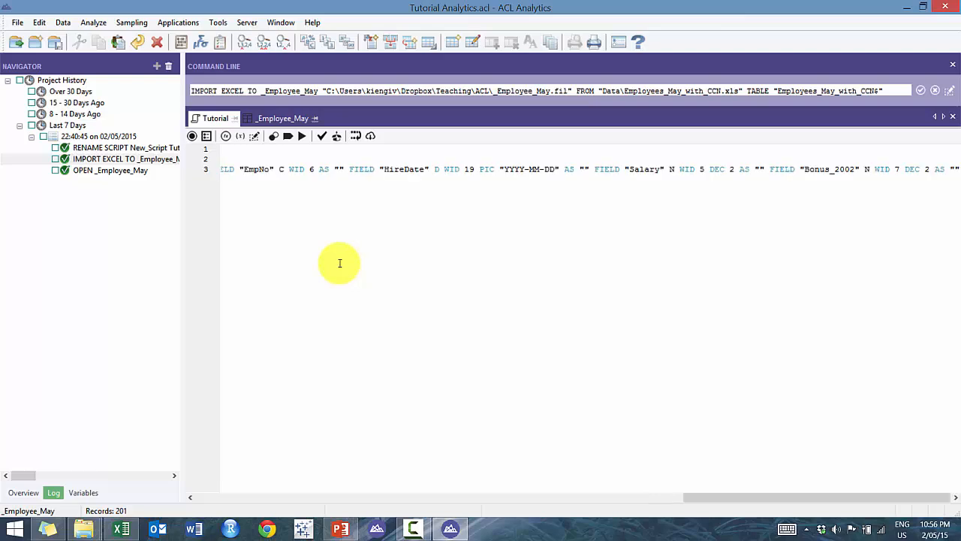
{"action": "key", "text": "Home"}
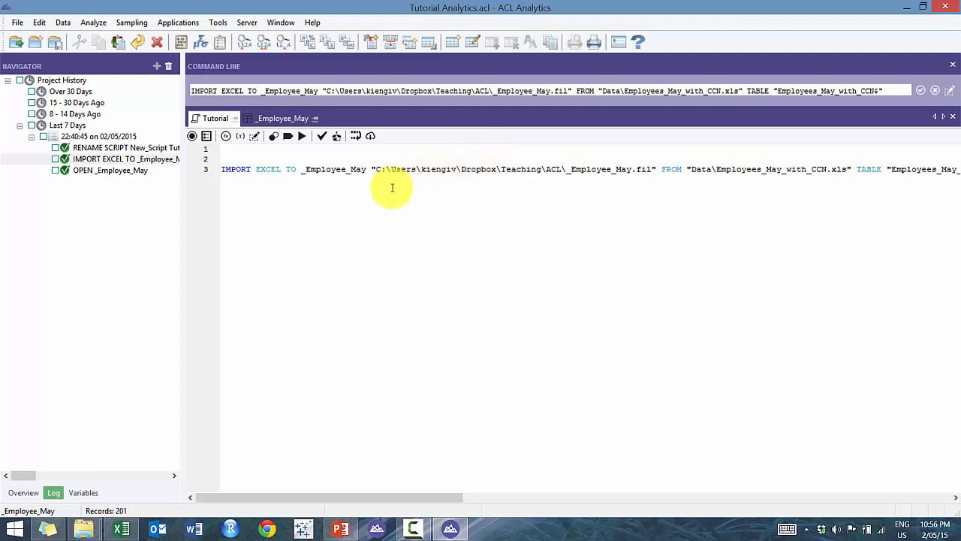
Delete the _Employee_May table from the project, saving its changes, and run the Tutorial script to import it again.
{"action": "left_click", "coordinate": [23, 493]}
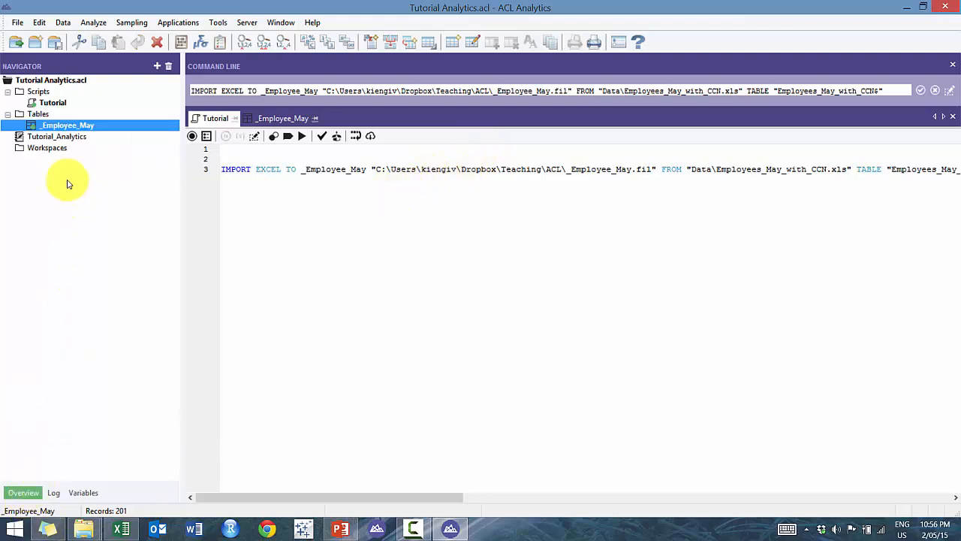
{"action": "left_click", "coordinate": [86, 104]}
{"action": "left_click", "coordinate": [110, 126]}
{"action": "key", "text": "Delete"}
{"action": "left_click", "coordinate": [568, 228]}
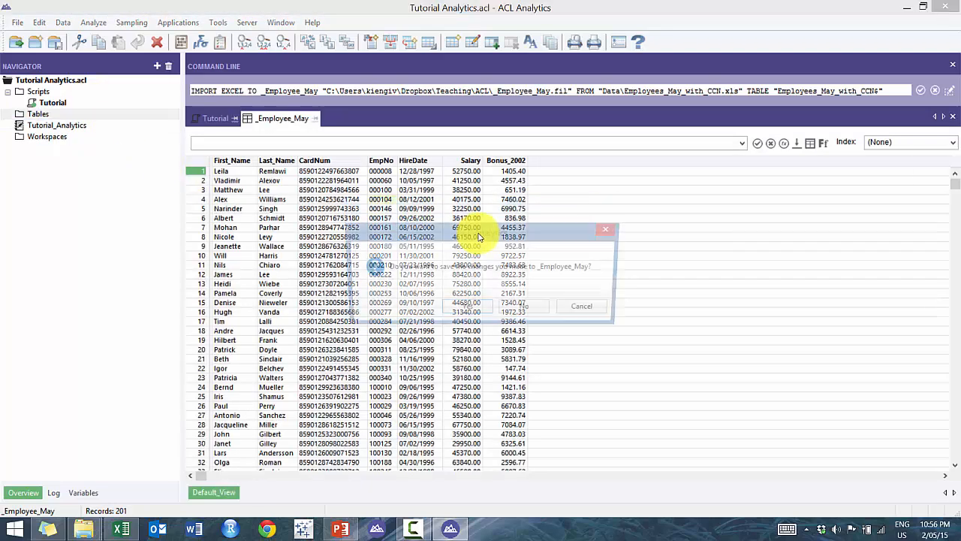
{"action": "left_click", "coordinate": [476, 313]}
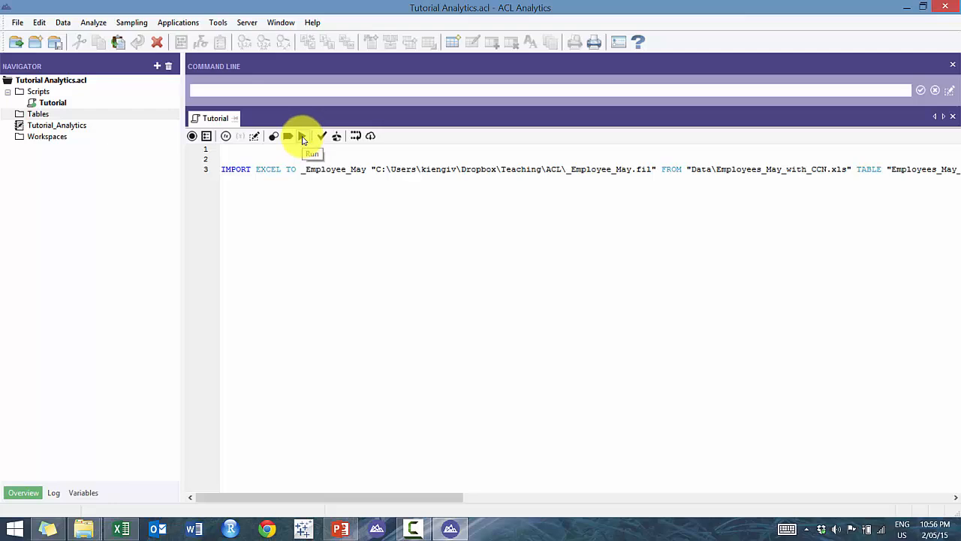
{"action": "right_click", "coordinate": [54, 103]}
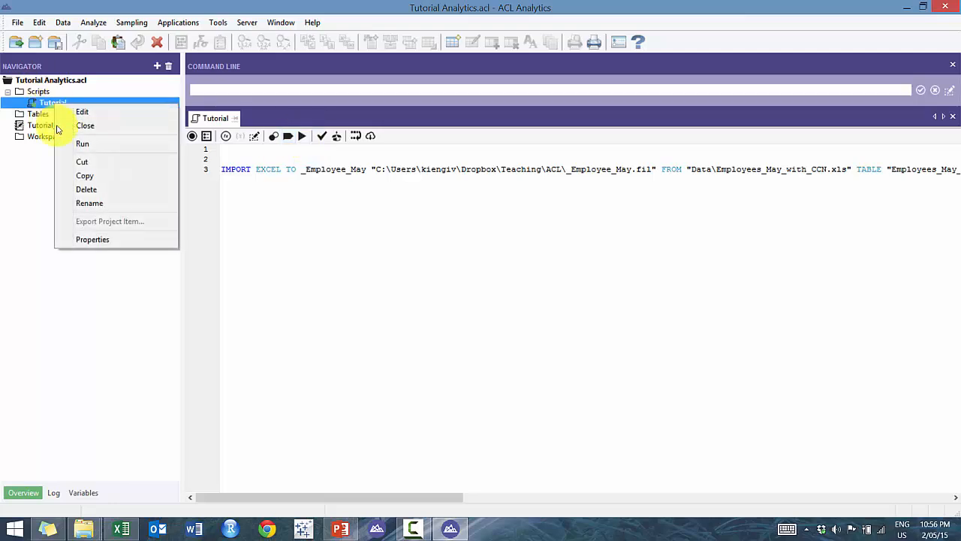
{"action": "left_click", "coordinate": [302, 136]}
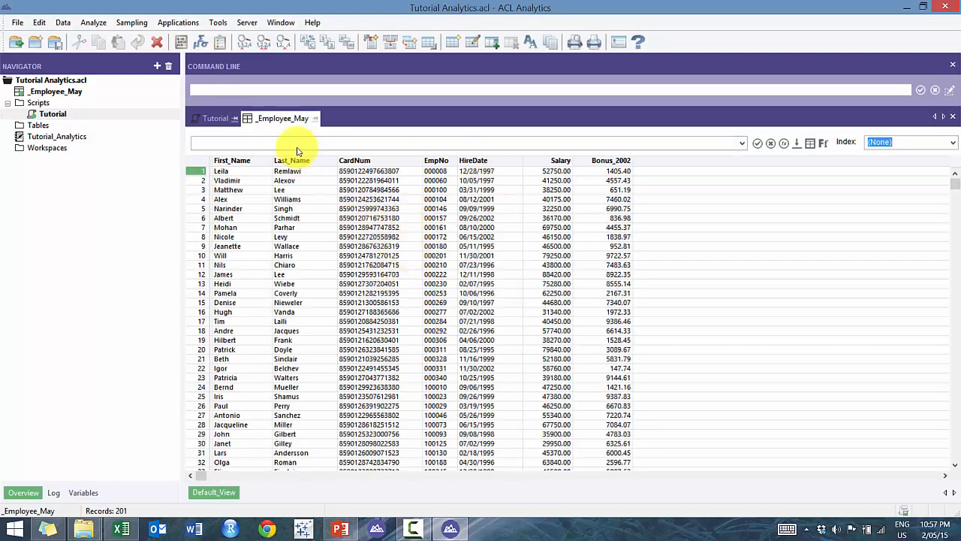
Insert a CLOSE command on line 1 of the Tutorial script, above the IMPORT EXCEL command.
{"action": "left_click", "coordinate": [232, 119]}
{"action": "key", "text": "Up"}
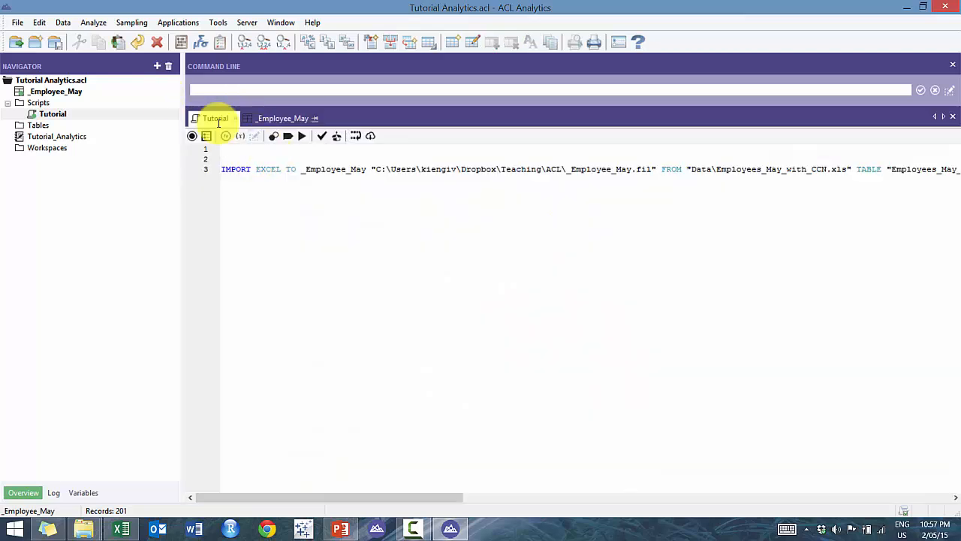
{"action": "type", "text": "CLOSE"}
{"action": "key", "text": "Return"}
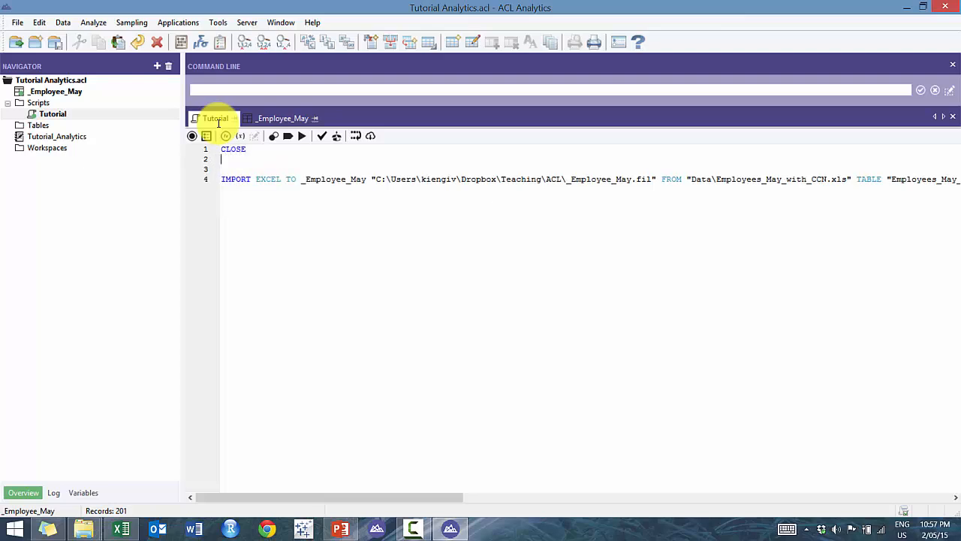
Execute CLOSE from the command line to close the open _Employee_May table.
{"action": "left_click", "coordinate": [332, 90]}
{"action": "type", "text": "CLOSE"}
{"action": "key", "text": "Return"}
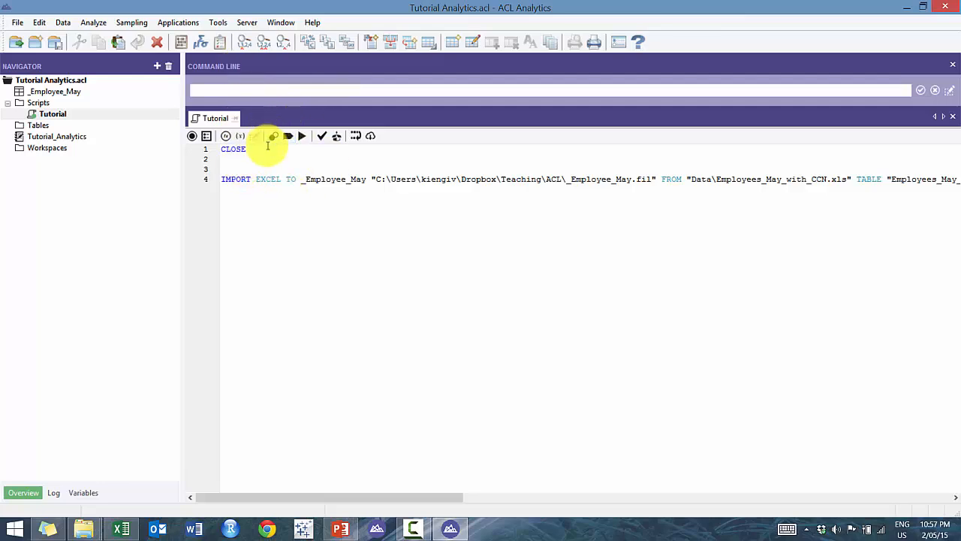
Add CLOSE SECONDARY on line 2 of the Tutorial script, followed by blank lines.
{"action": "left_click", "coordinate": [215, 118]}
{"action": "key", "text": "Return"}
{"action": "type", "text": "CLOSE SECONDARY"}
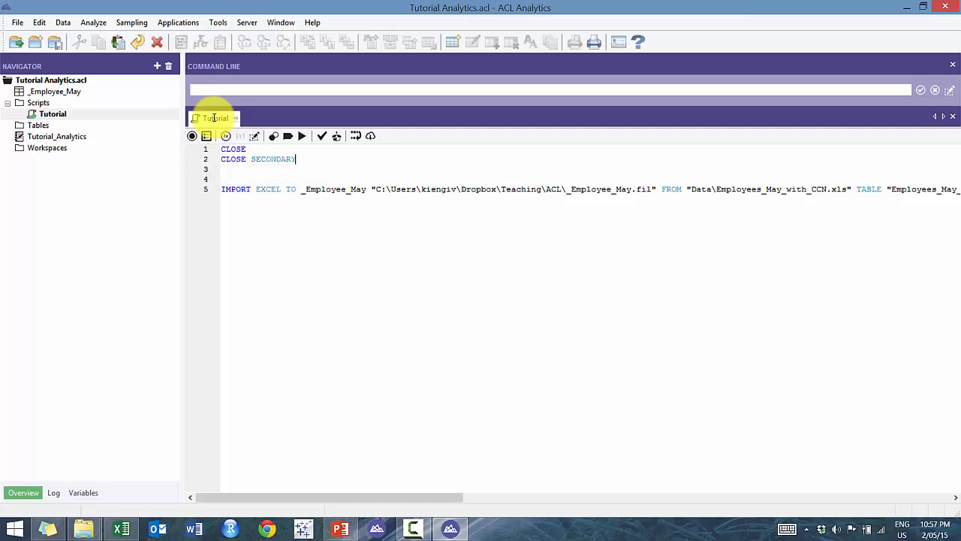
{"action": "key", "text": "Return"}
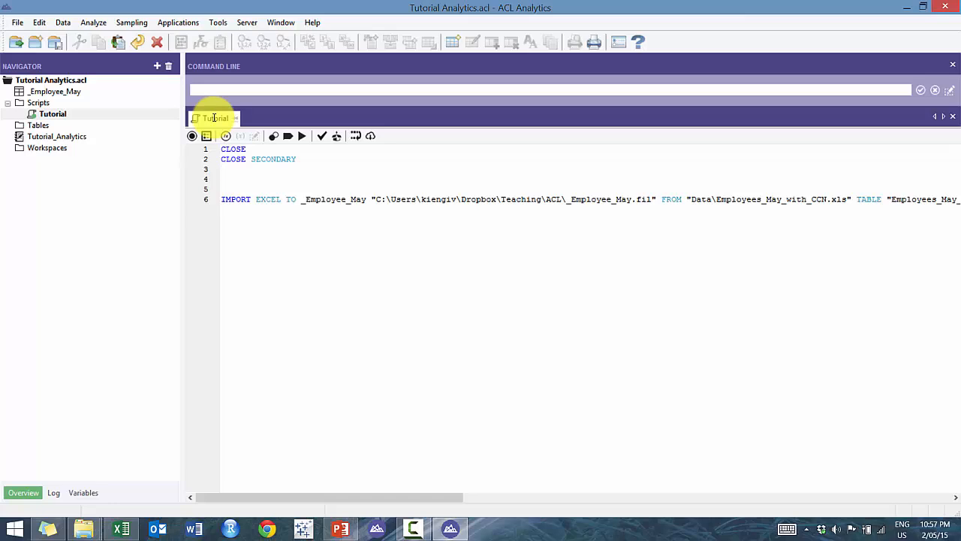
{"action": "key", "text": "Return"}
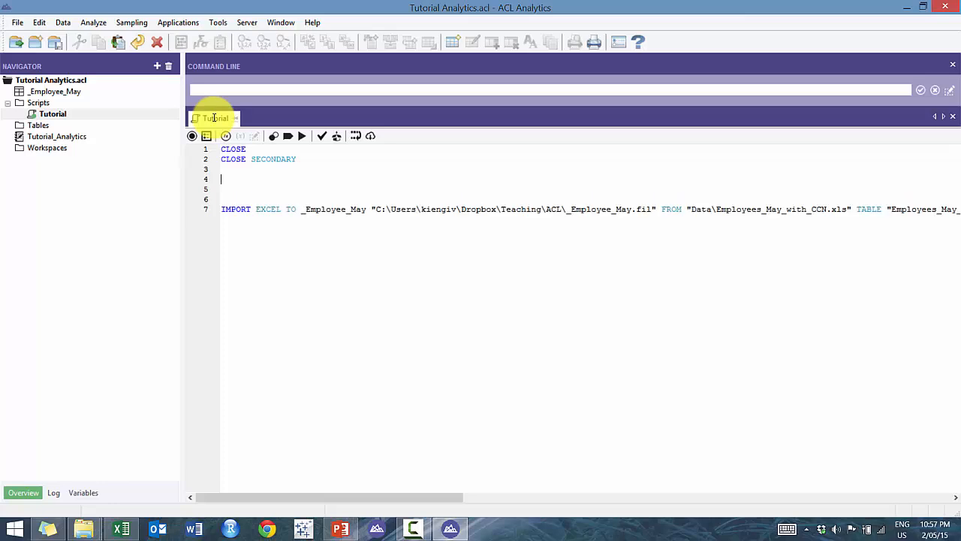
Enter SET SAFETY OFF on line 4 of the Tutorial script.
{"action": "type", "text": "SET E"}
{"action": "key", "text": "BackSpace"}
{"action": "type", "text": "S"}
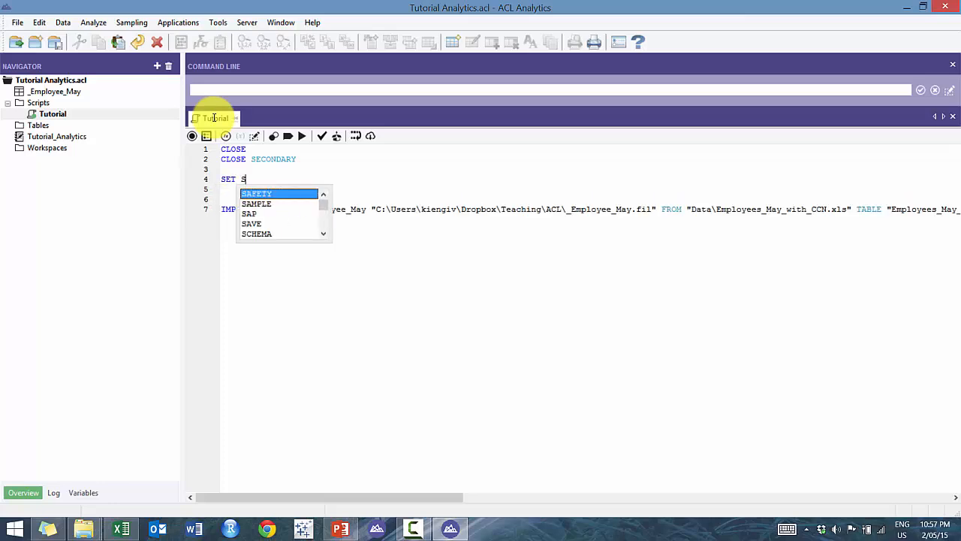
{"action": "type", "text": "AFETY OFF"}
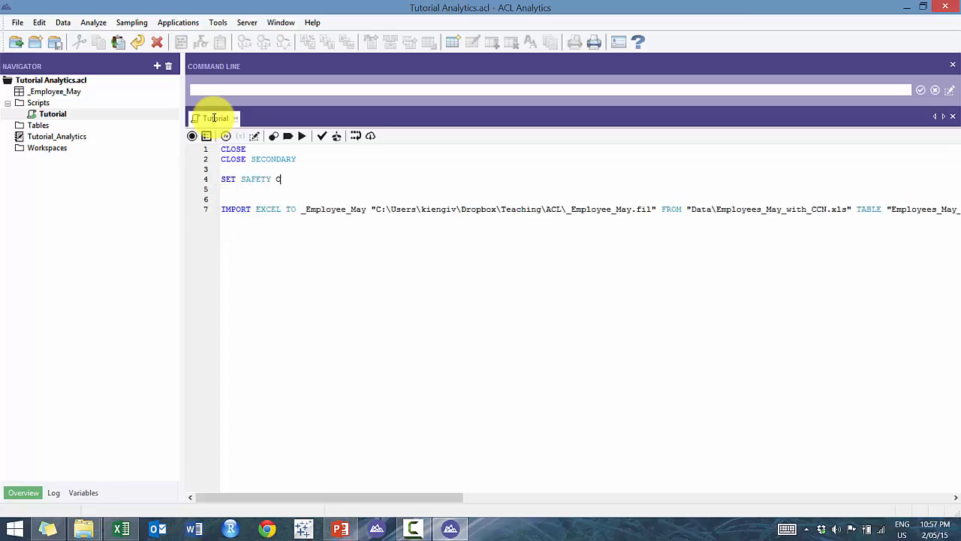
Execute the IMPORT EXCEL command copied from line 7 of the Tutorial script in the command line, overwriting _Employee_May.
{"action": "left_click", "coordinate": [348, 161]}
{"action": "left_click_drag", "start_coordinate": [326, 214], "coordinate": [260, 173]}
{"action": "left_click", "coordinate": [326, 203]}
{"action": "triple_click", "coordinate": [326, 207]}
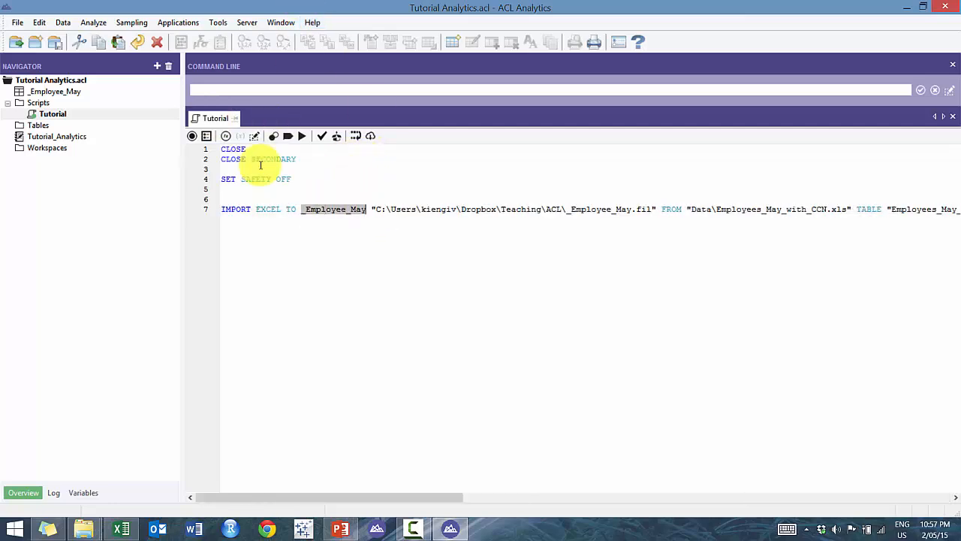
{"action": "key", "text": "ctrl+c"}
{"action": "left_click", "coordinate": [298, 87]}
{"action": "key", "text": "ctrl+v"}
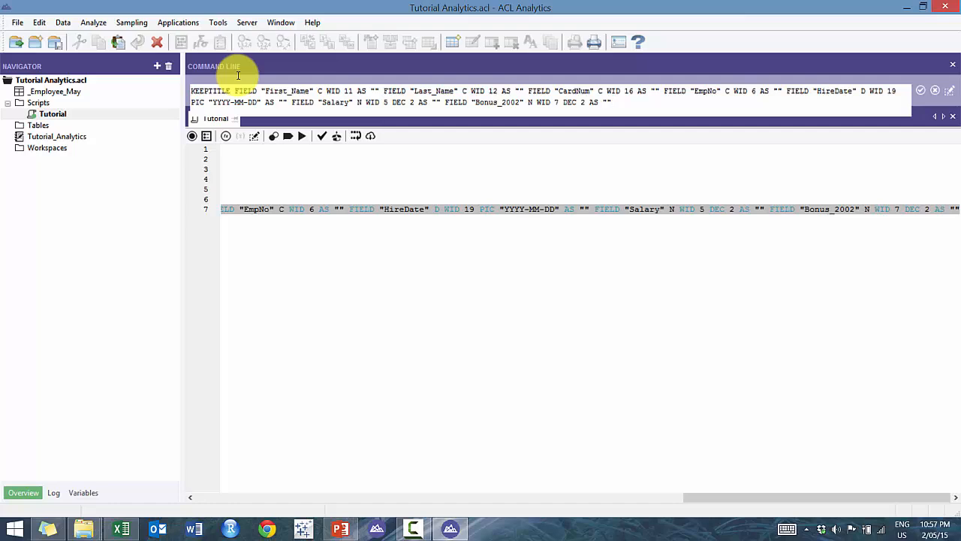
{"action": "key", "text": "Return"}
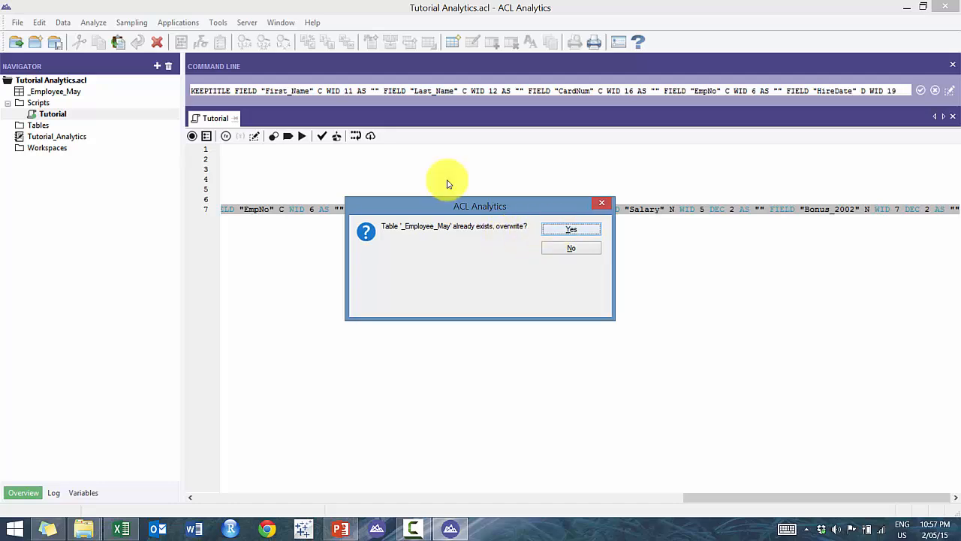
{"action": "left_click", "coordinate": [561, 230]}
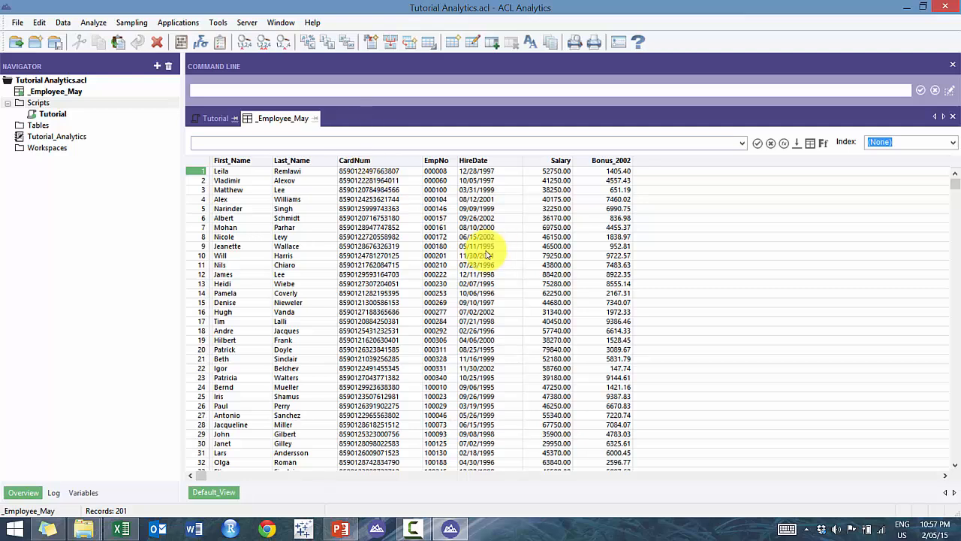
Copy SET SAFETY OFF from line 4 of the Tutorial script and execute it in the command line.
{"action": "left_click", "coordinate": [214, 118]}
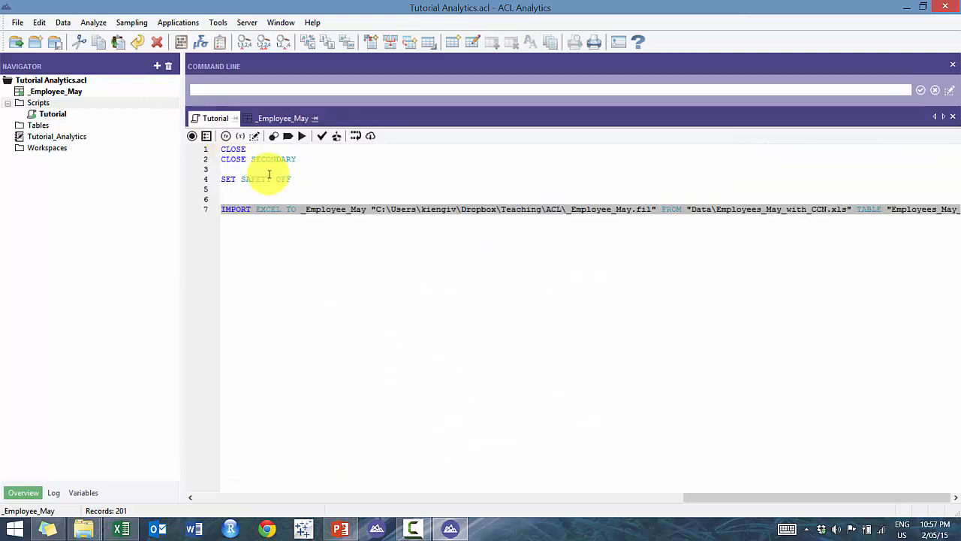
{"action": "triple_click", "coordinate": [264, 180]}
{"action": "left_click_drag", "start_coordinate": [264, 180], "coordinate": [247, 88]}
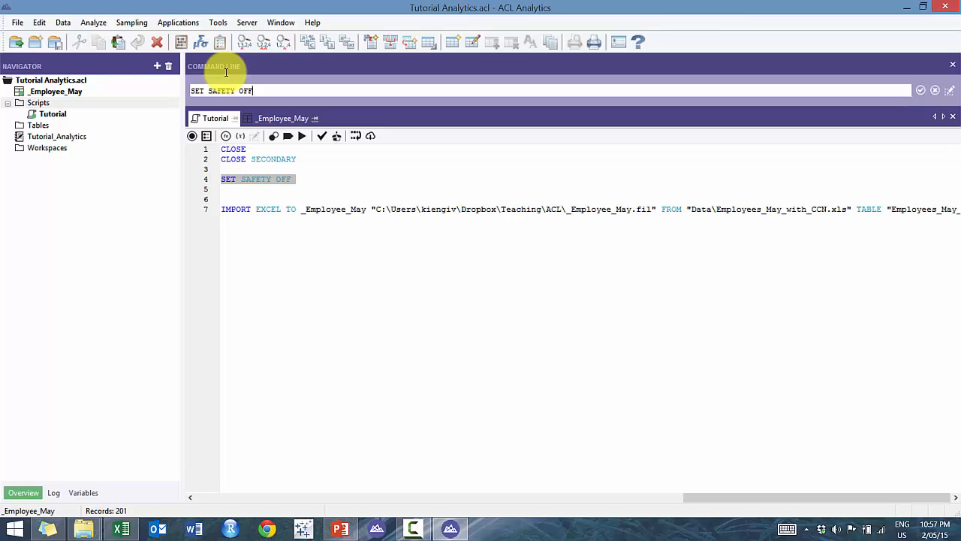
{"action": "key", "text": "Return"}
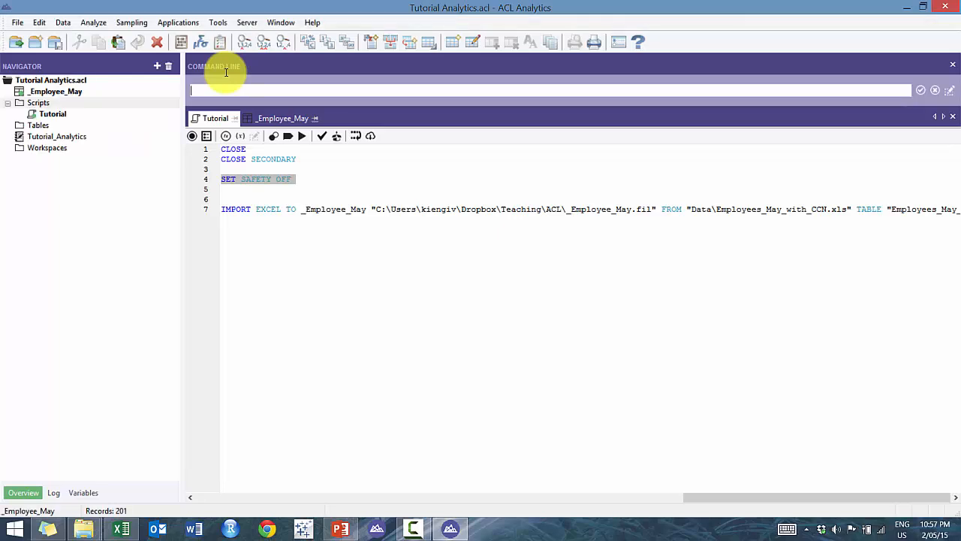
Copy the IMPORT EXCEL line into the command line and try to rerun it with _Employee_May still open.
{"action": "double_click", "coordinate": [289, 211]}
{"action": "triple_click", "coordinate": [289, 214]}
{"action": "key", "text": "ctrl+c"}
{"action": "left_click", "coordinate": [278, 92]}
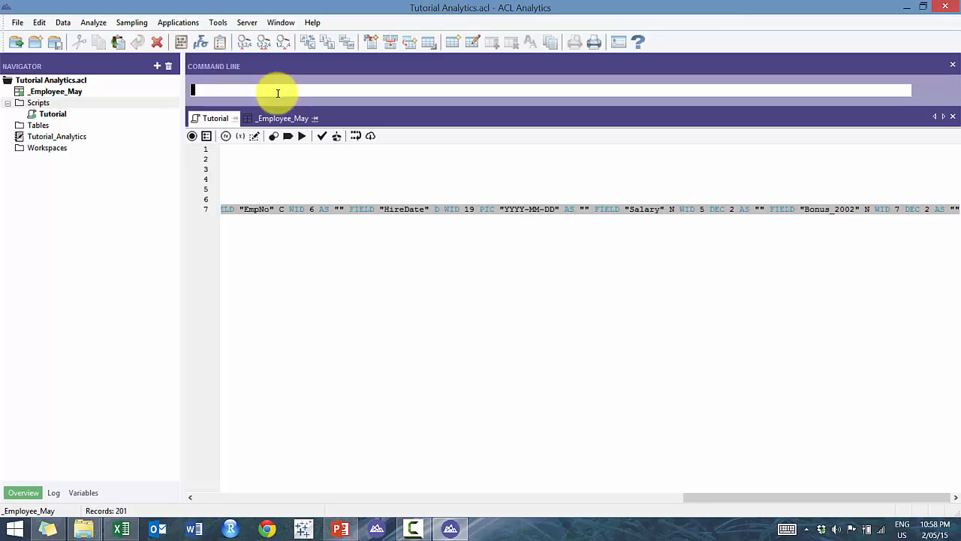
{"action": "key", "text": "ctrl+v"}
{"action": "key", "text": "Return"}
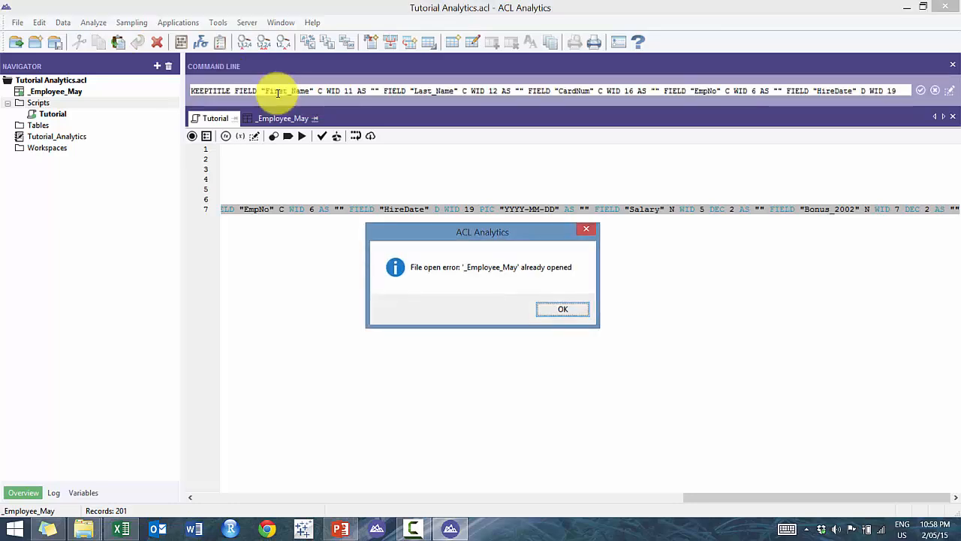
{"action": "key", "text": "Return"}
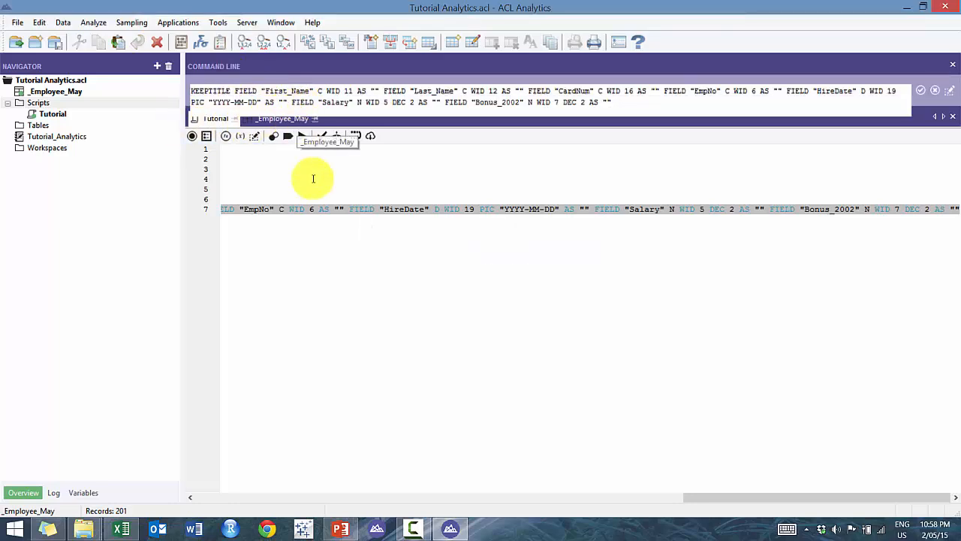
Close the open _Employee_May table and execute the pasted IMPORT EXCEL command again.
{"action": "left_click_drag", "start_coordinate": [313, 180], "coordinate": [307, 169]}
{"action": "left_click", "coordinate": [284, 118]}
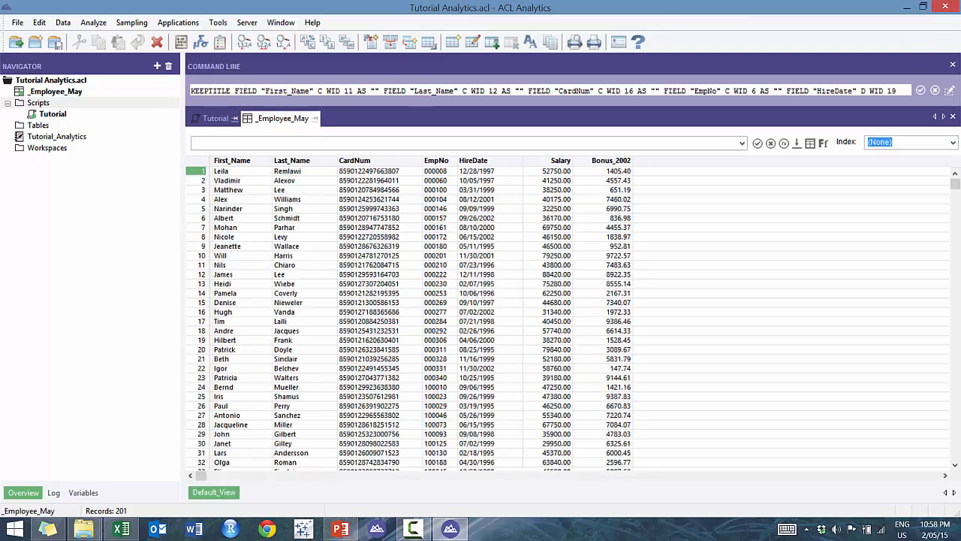
{"action": "left_click", "coordinate": [948, 117]}
{"action": "left_click", "coordinate": [396, 76]}
{"action": "key", "text": "Return"}
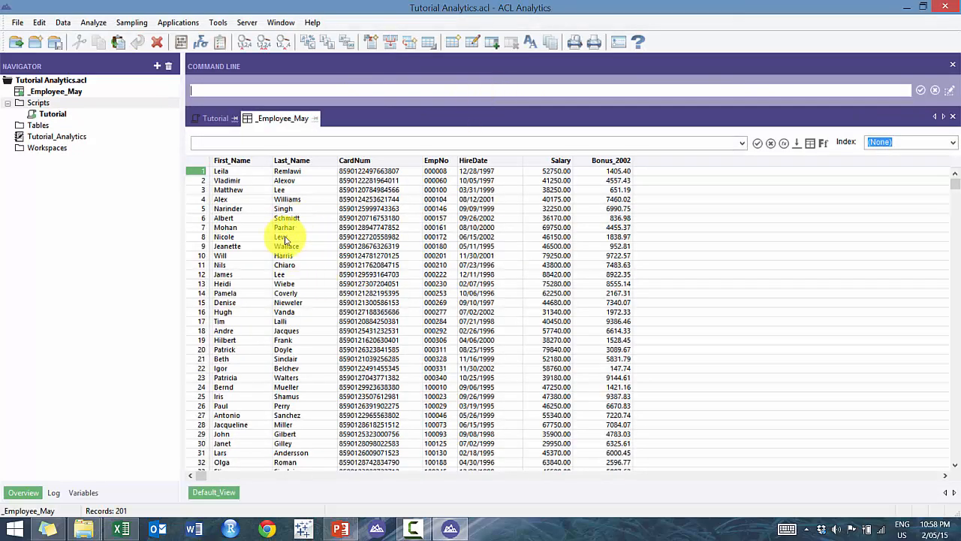
Add SET EXACT ON on line 5 of the Tutorial script, followed by an extra blank line.
{"action": "left_click", "coordinate": [202, 118]}
{"action": "left_click", "coordinate": [251, 189]}
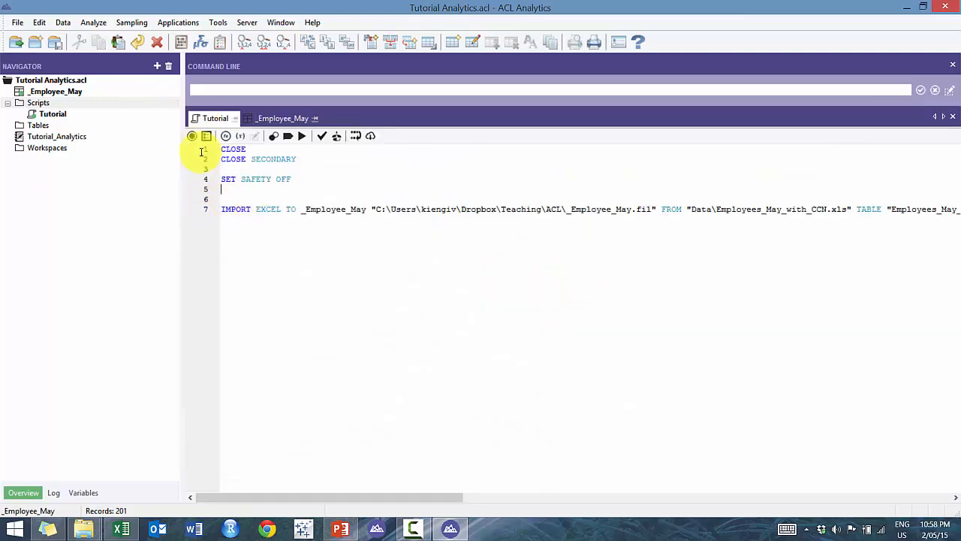
{"action": "type", "text": "SET E"}
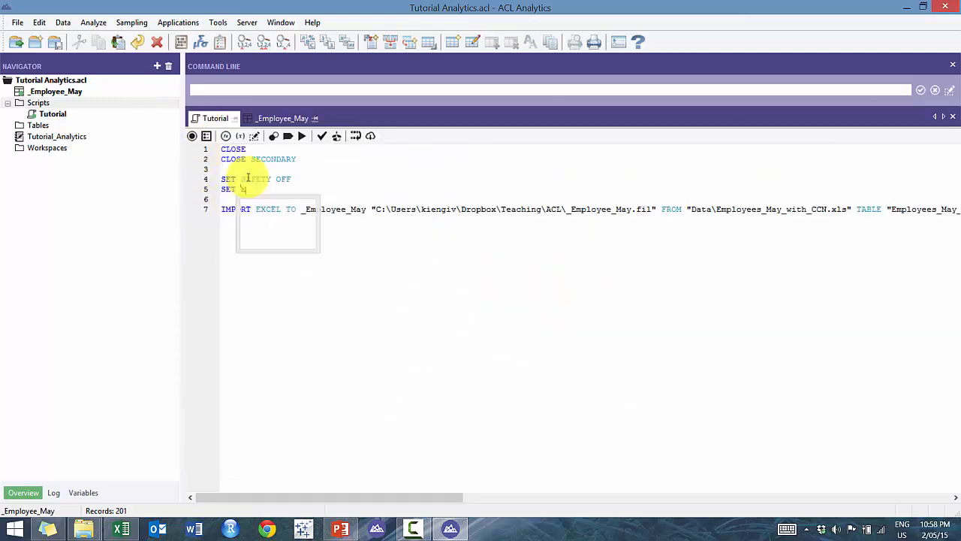
{"action": "type", "text": "XACT ON"}
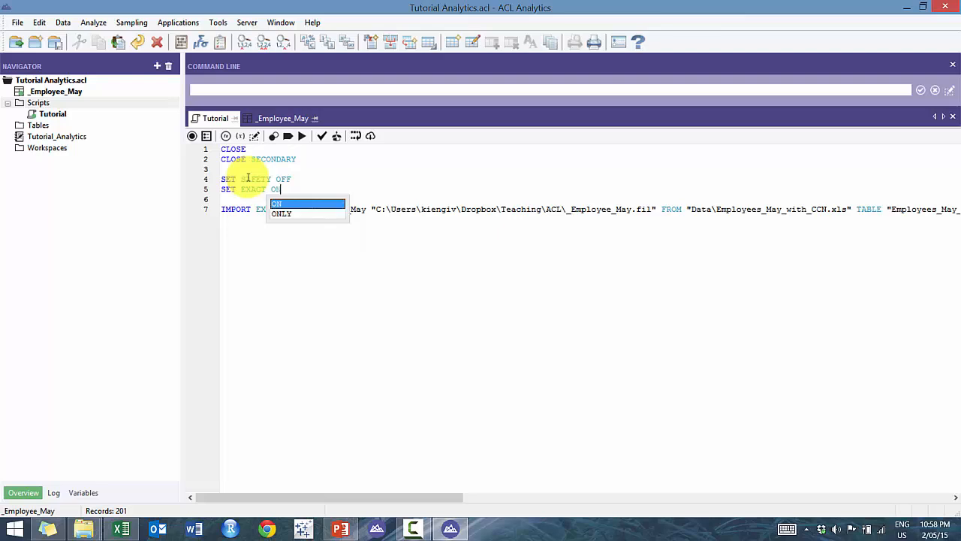
{"action": "key", "text": "Return"}
{"action": "key", "text": "Return"}
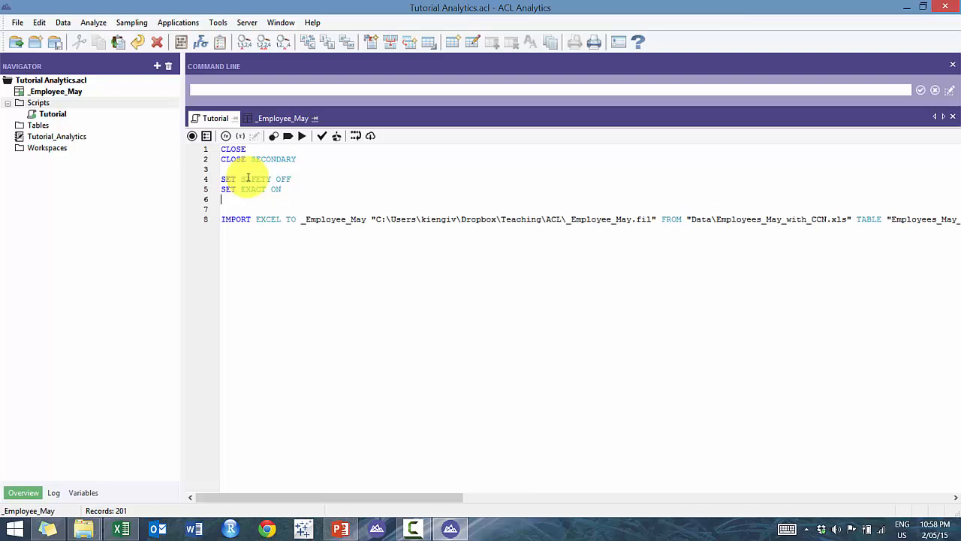
Filter the _Employee_May table with FIND("0008") and clear the filter again.
{"action": "left_click", "coordinate": [282, 118]}
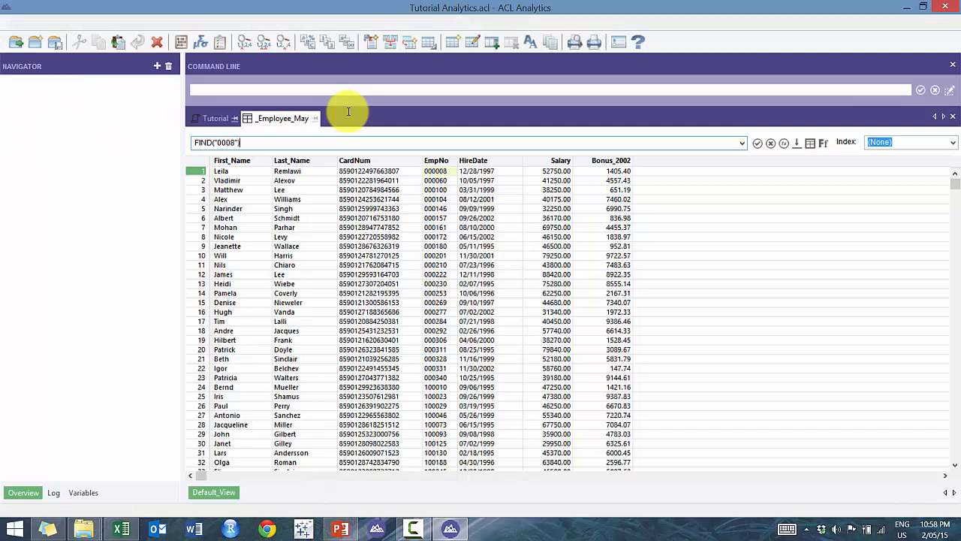
{"action": "key", "text": "Return"}
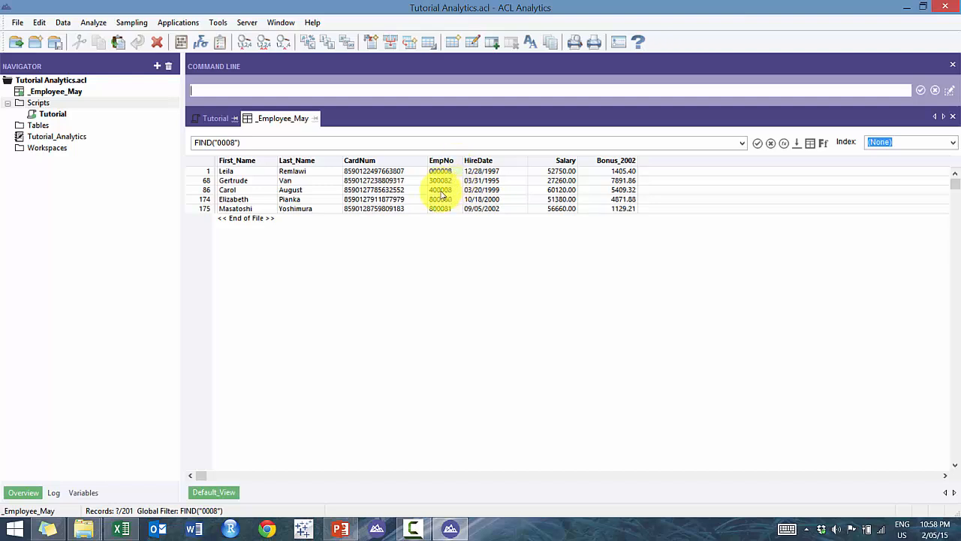
{"action": "left_click", "coordinate": [403, 142]}
{"action": "key", "text": "Delete"}
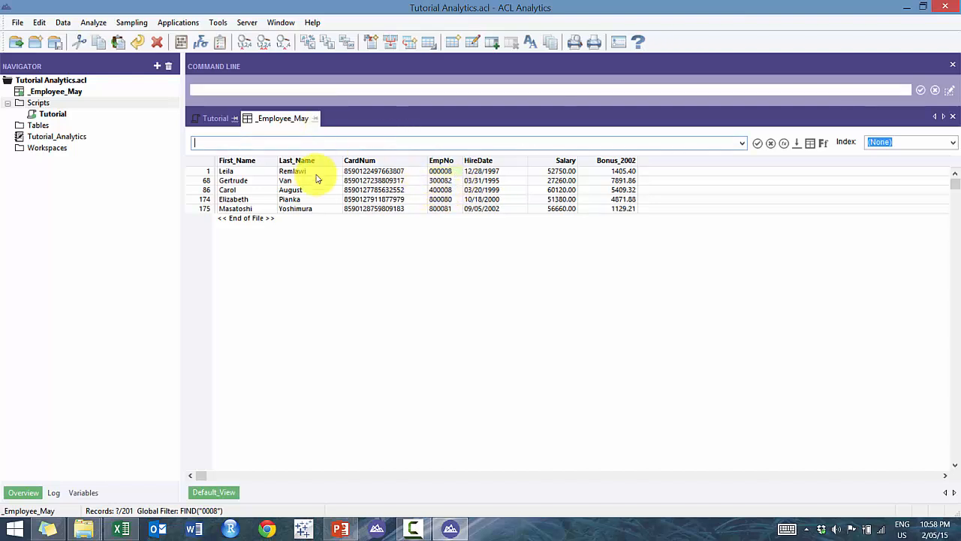
{"action": "key", "text": "Return"}
Quick sort the _Employee_May table in ascending order by the First_Name column.
{"action": "right_click", "coordinate": [231, 166]}
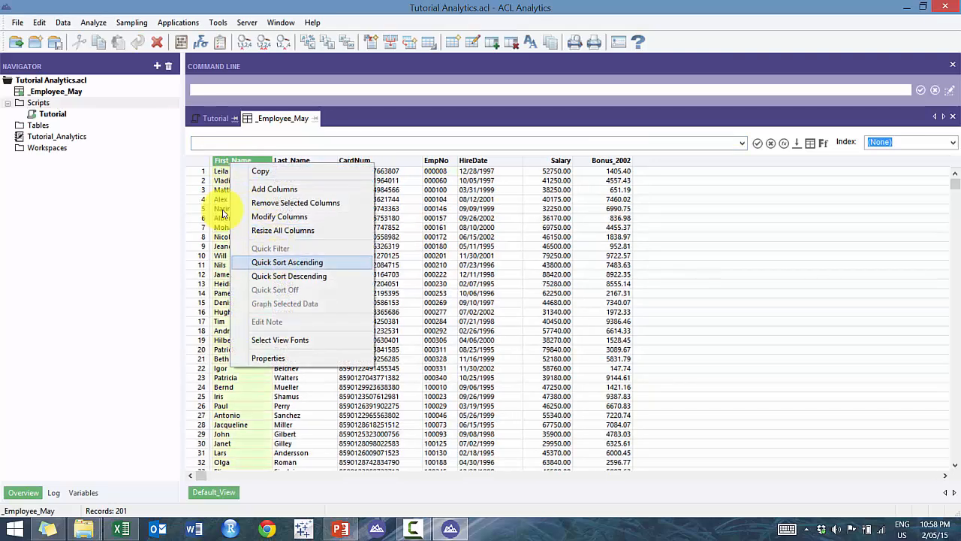
{"action": "left_click", "coordinate": [271, 259]}
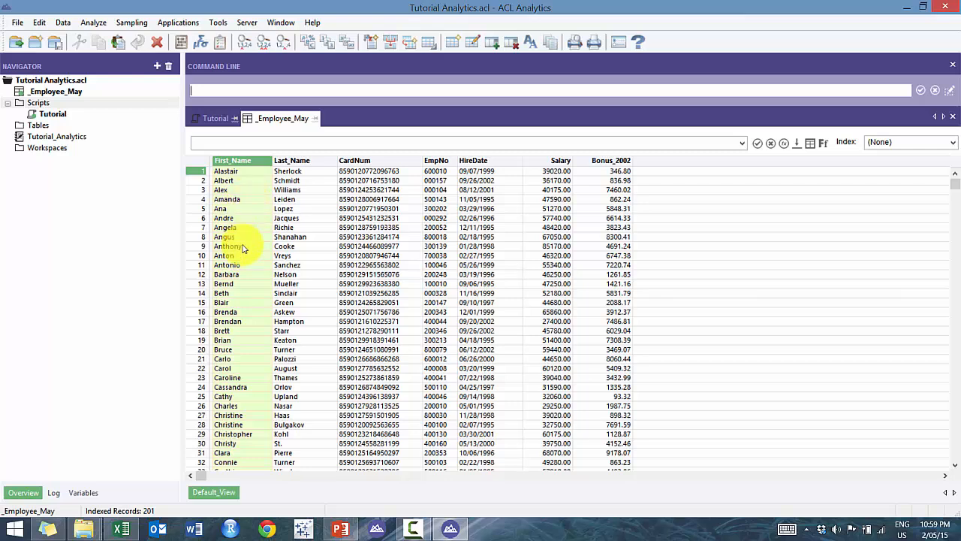
{"action": "left_click", "coordinate": [248, 446]}
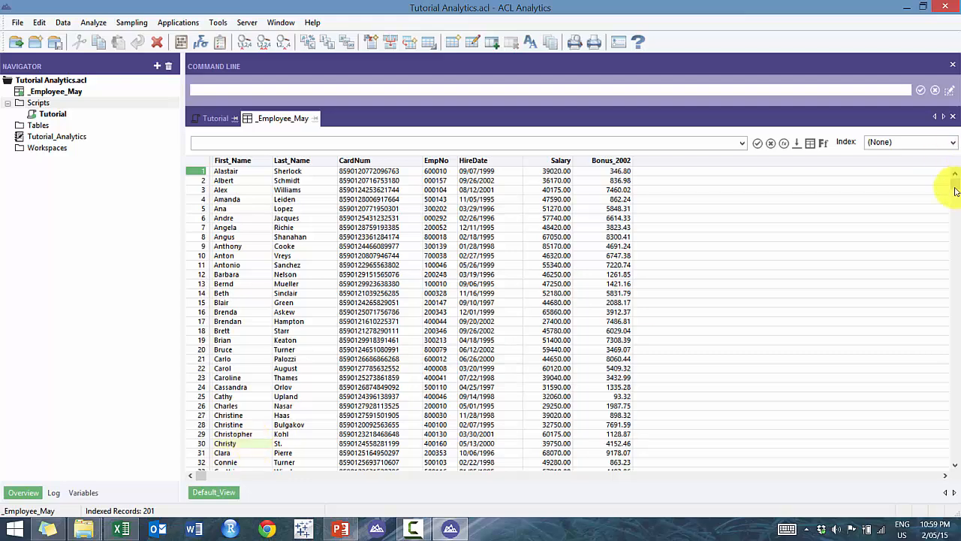
{"action": "left_click_drag", "start_coordinate": [954, 192], "coordinate": [948, 221]}
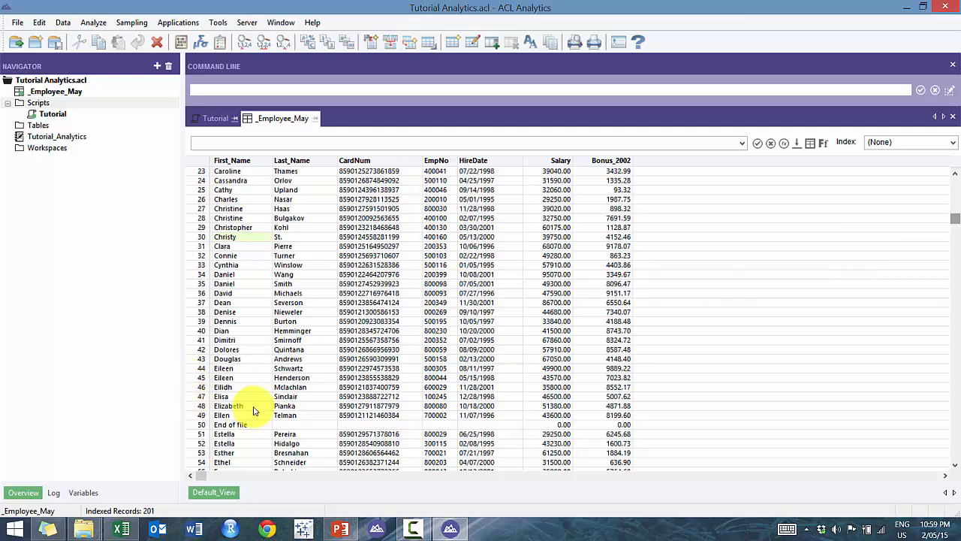
Quick filter the _Employee_May table to records whose First_Name equals the value in row 47.
{"action": "left_click", "coordinate": [248, 398]}
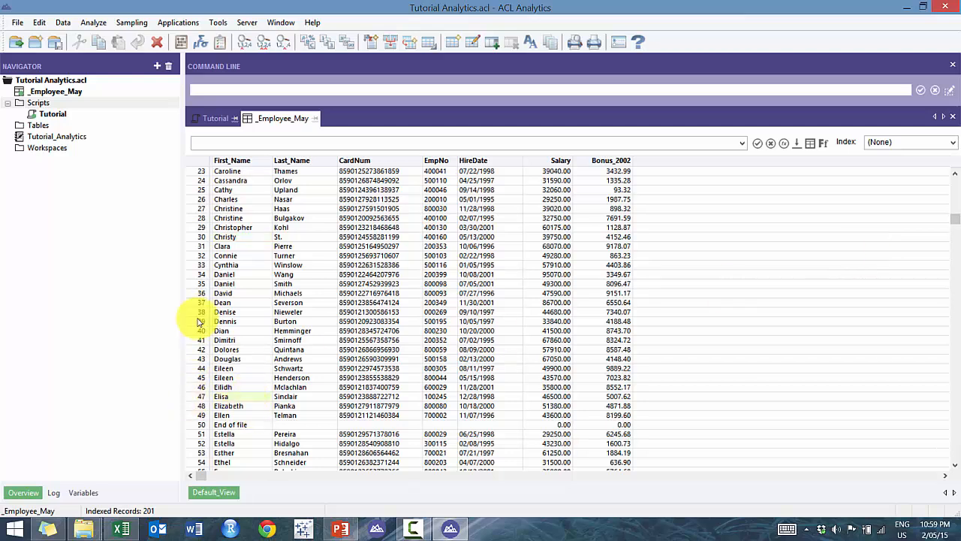
{"action": "right_click", "coordinate": [249, 398]}
{"action": "mouse_move", "coordinate": [379, 279]}
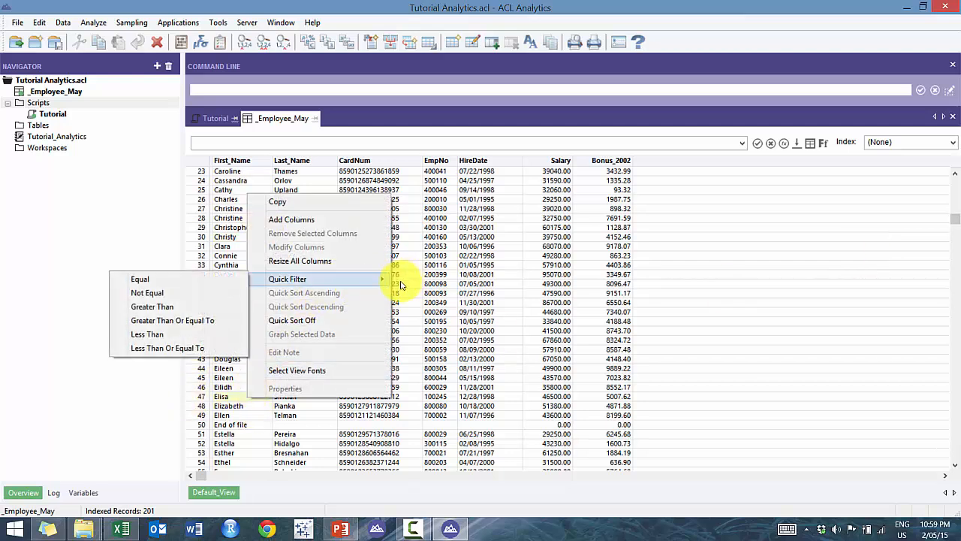
{"action": "left_click", "coordinate": [222, 279]}
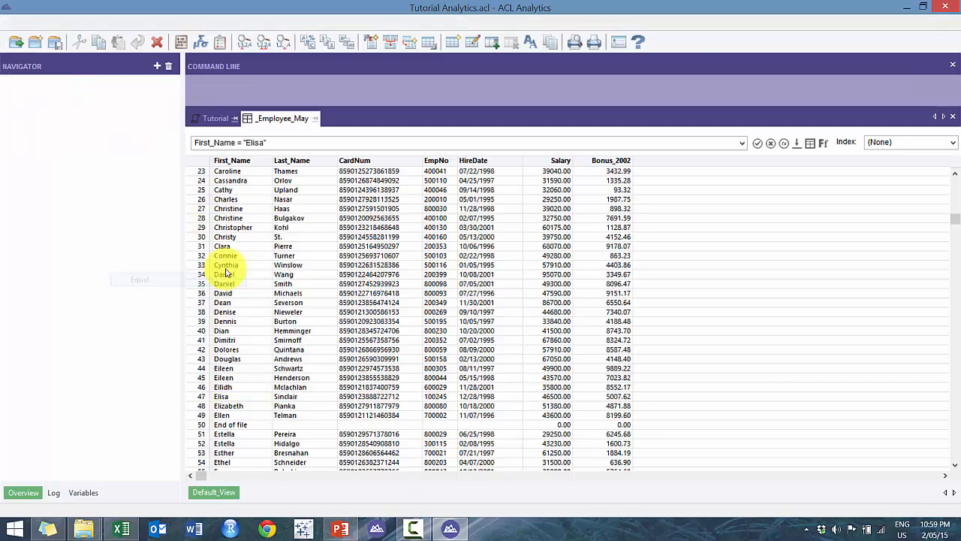
Clear the First_Name filter and execute a SET EXACT command in the command line.
{"action": "triple_click", "coordinate": [265, 143]}
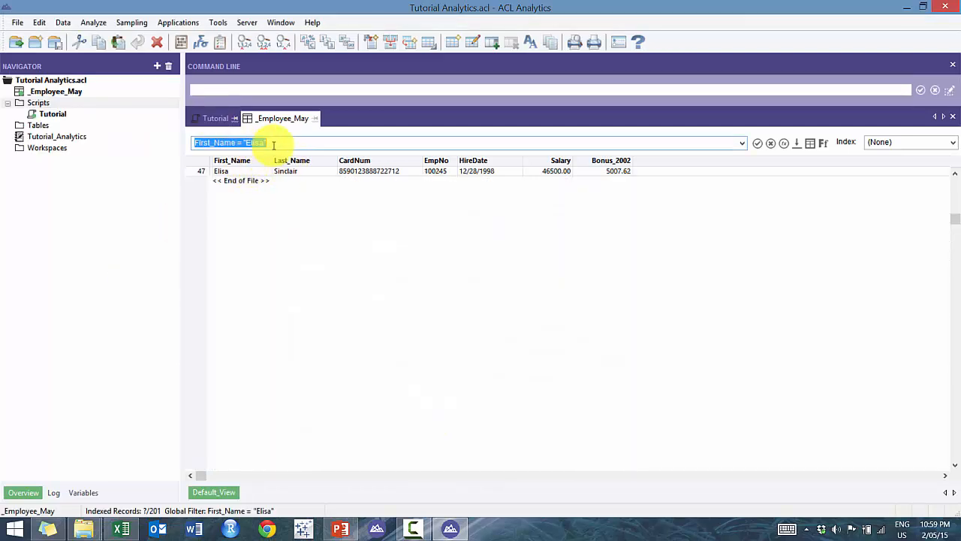
{"action": "key", "text": "BackSpace"}
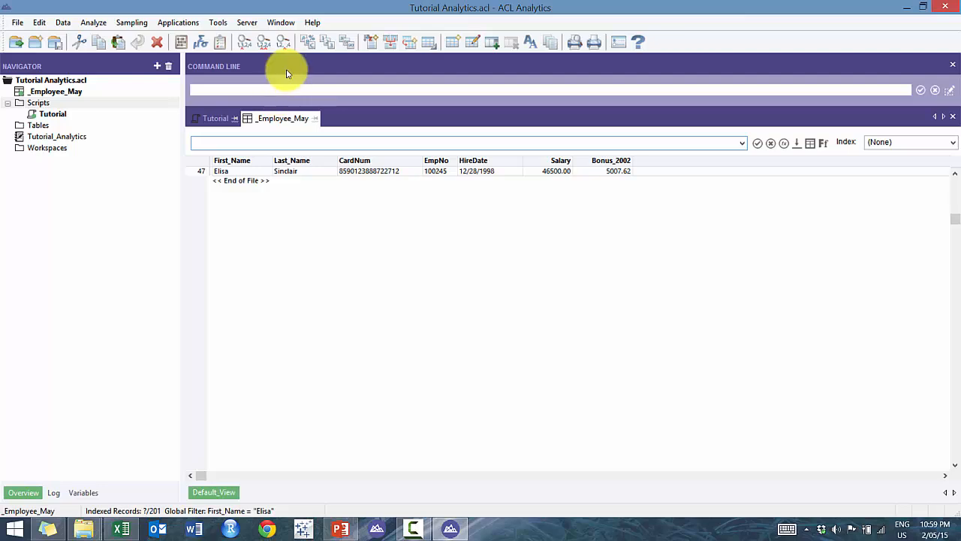
{"action": "key", "text": "Return"}
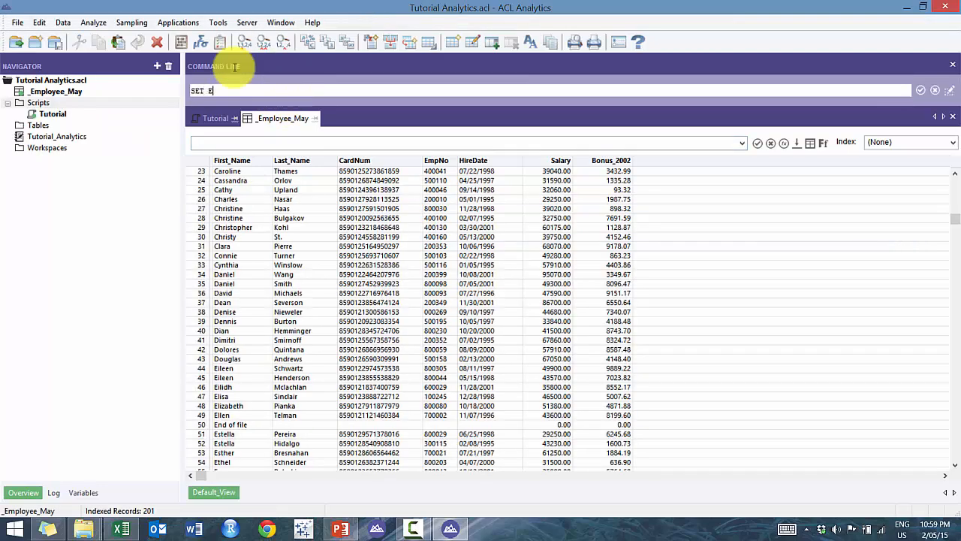
{"action": "key", "text": "Return"}
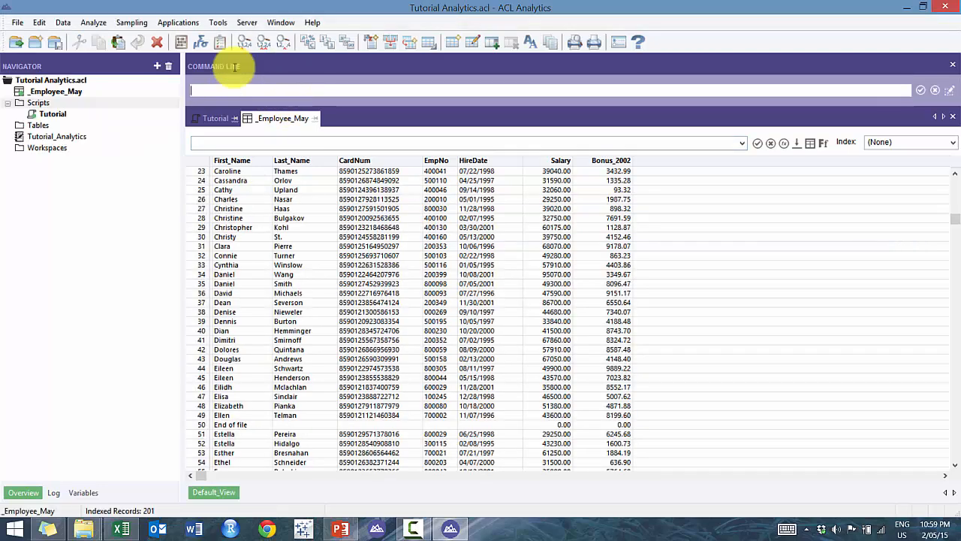
Reapply the most recent First_Name filter from the filter history and clear it again.
{"action": "left_click", "coordinate": [744, 143]}
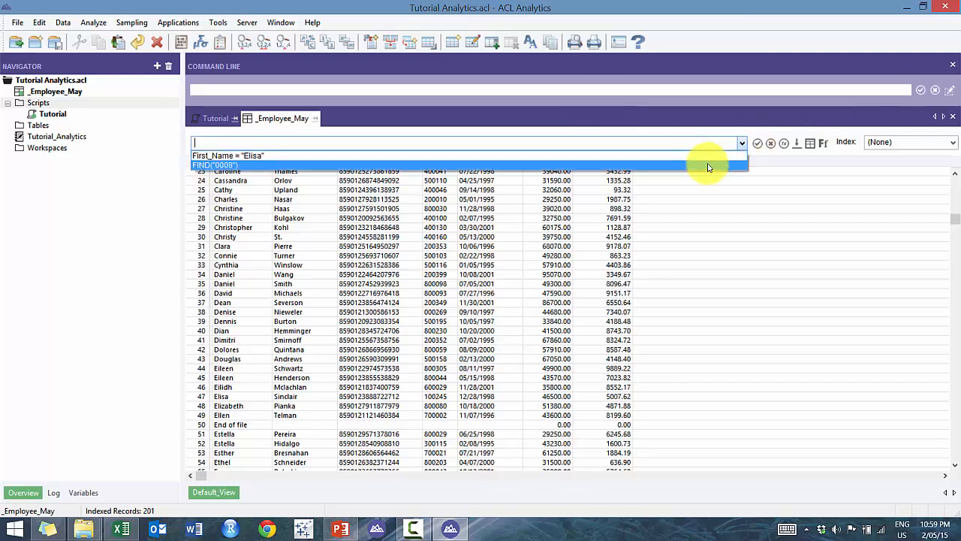
{"action": "left_click", "coordinate": [707, 156]}
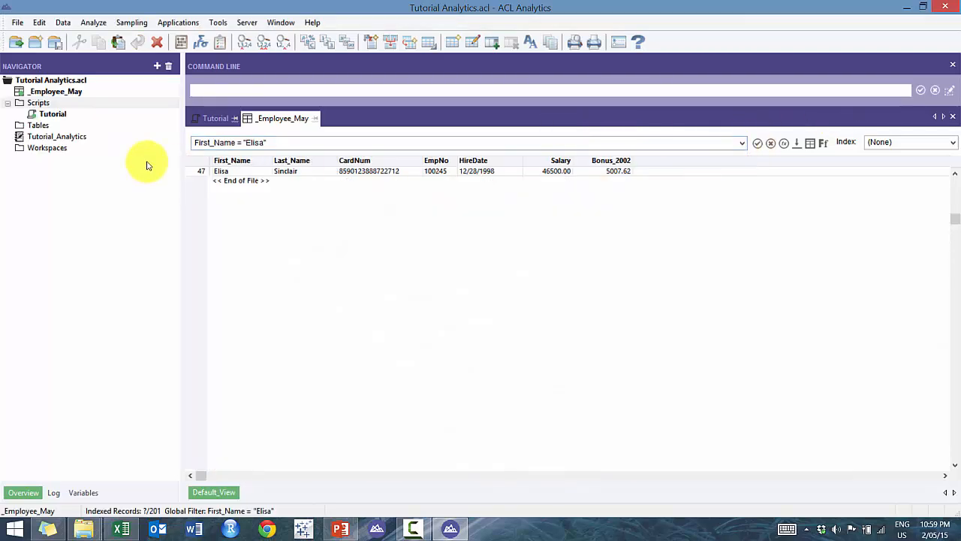
{"action": "left_click", "coordinate": [258, 143]}
{"action": "key", "text": "BackSpace"}
{"action": "key", "text": "Return"}
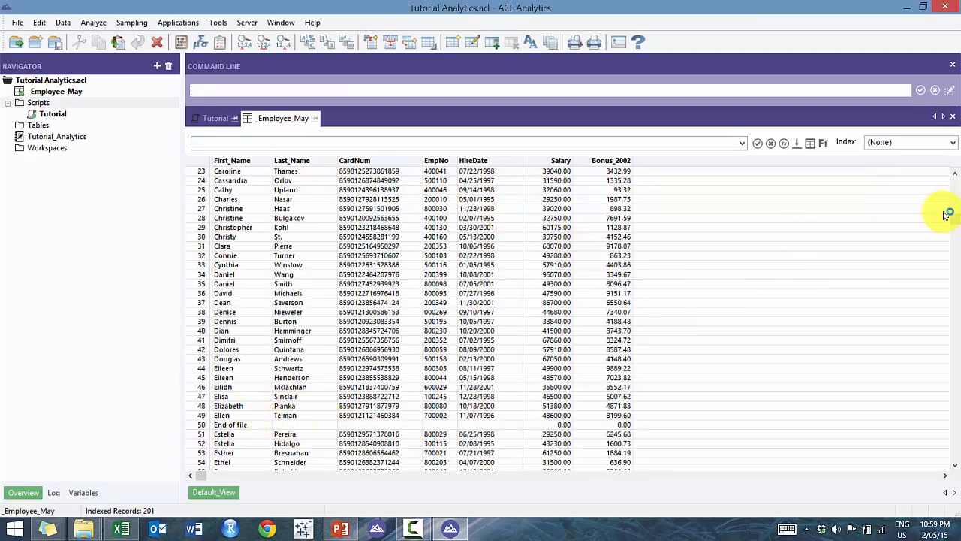
Quick filter the _Employee_May table to records whose First_Name equals the value in row 196.
{"action": "left_click_drag", "start_coordinate": [951, 215], "coordinate": [923, 457]}
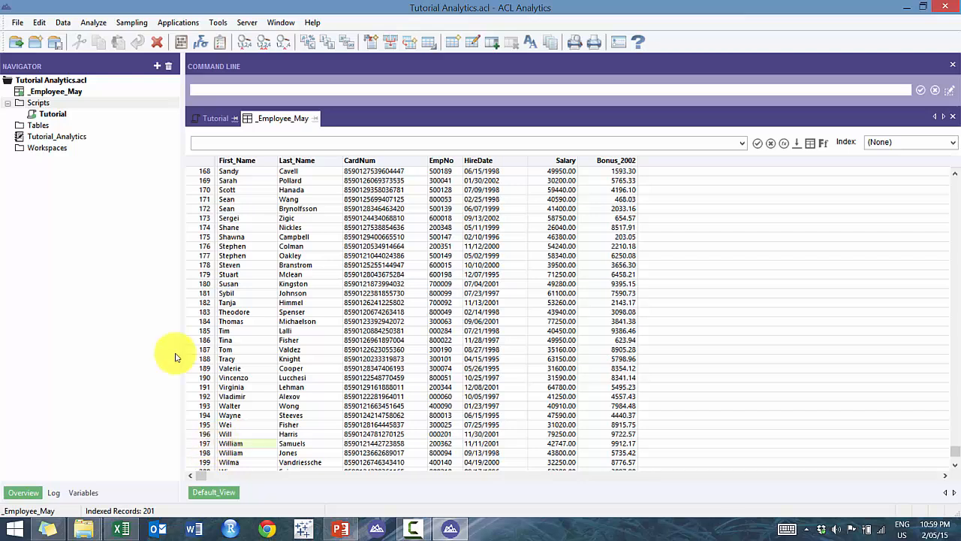
{"action": "left_click", "coordinate": [225, 434]}
{"action": "right_click", "coordinate": [224, 435]}
{"action": "mouse_move", "coordinate": [263, 316]}
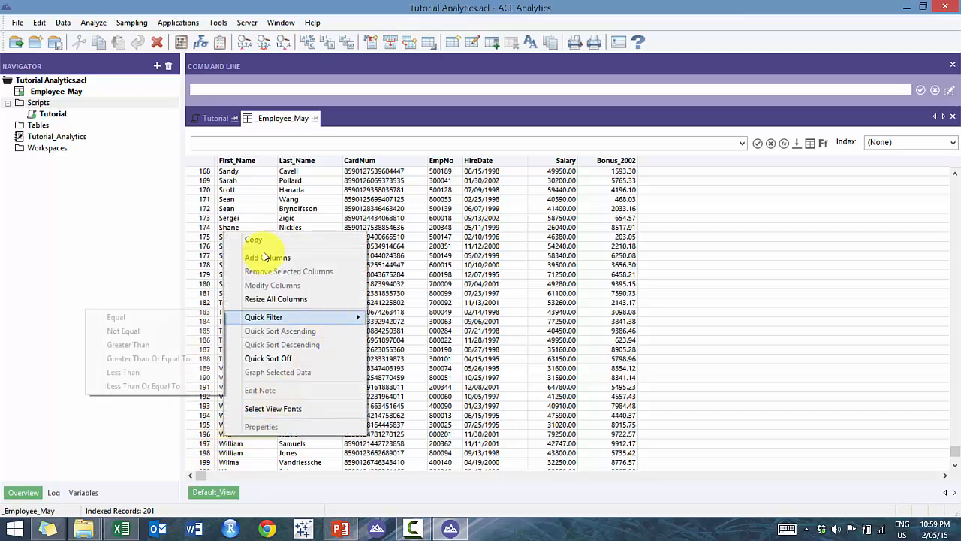
{"action": "left_click", "coordinate": [211, 317]}
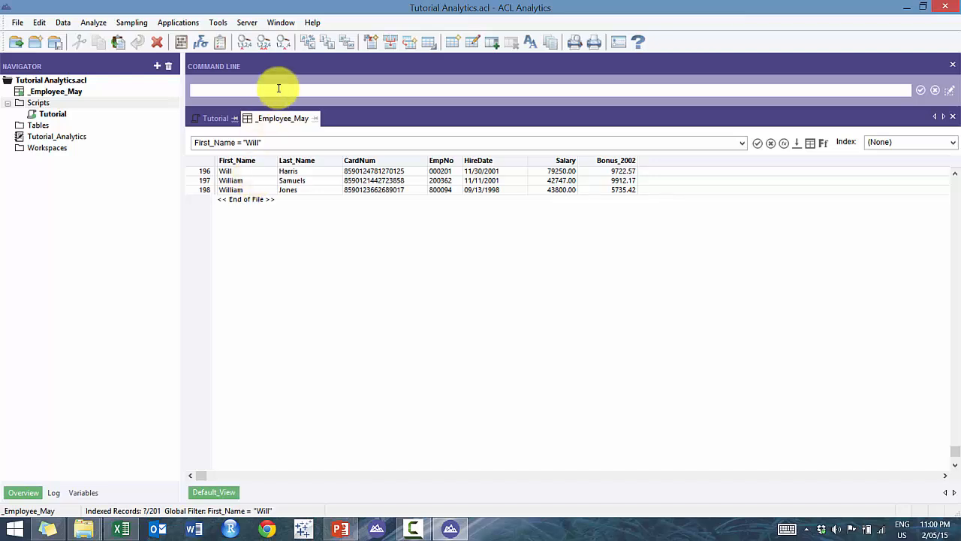
Execute SET EXACT ON in the command line while the First_Name filter is active.
{"action": "left_click", "coordinate": [221, 73]}
{"action": "type", "text": "SET EXACT ON"}
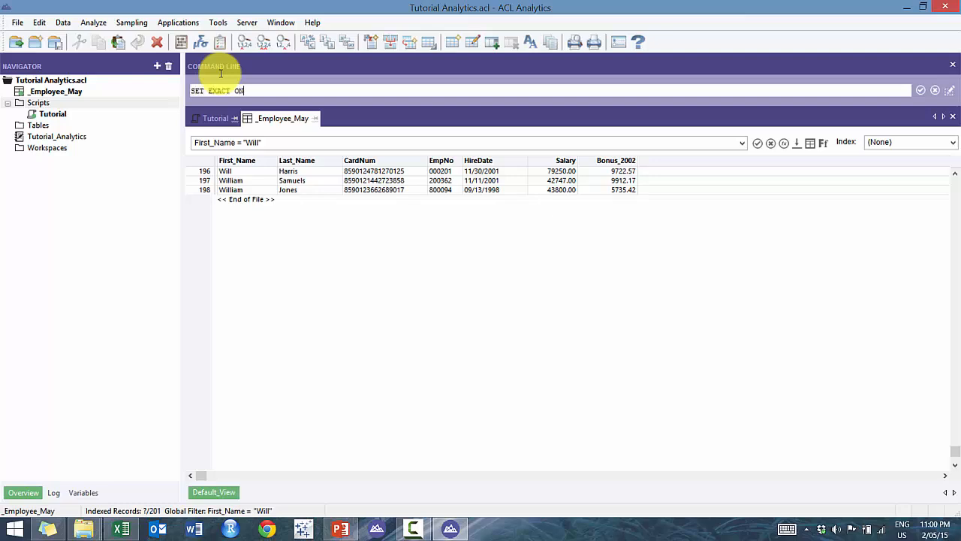
{"action": "key", "text": "Return"}
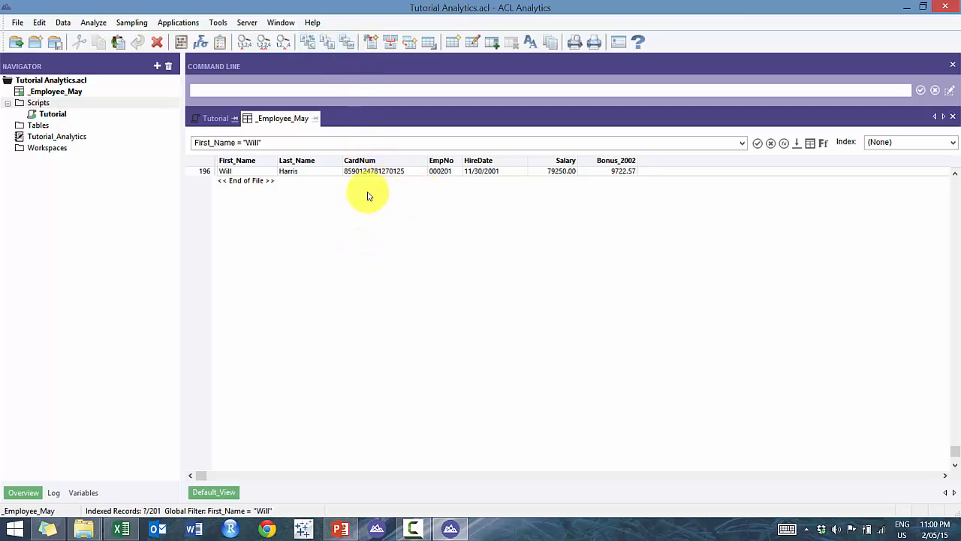
Add the line SET FOLDER TO /Tables/_Source above the import command in the Tutorial script and run the script.
{"action": "left_click", "coordinate": [214, 119]}
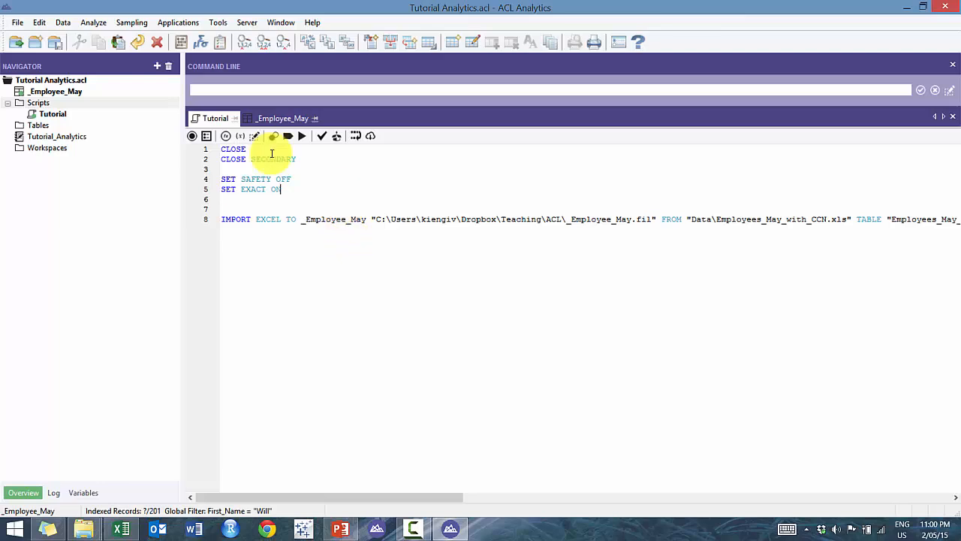
{"action": "left_click", "coordinate": [332, 199]}
{"action": "key", "text": "BackSpace"}
{"action": "key", "text": "Return"}
{"action": "key", "text": "Return"}
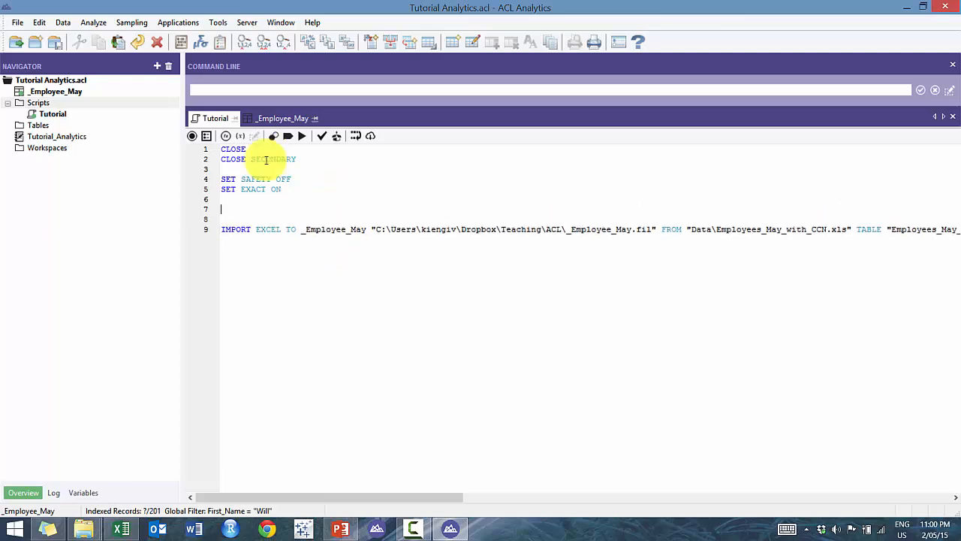
{"action": "type", "text": "SET FOLDER T"}
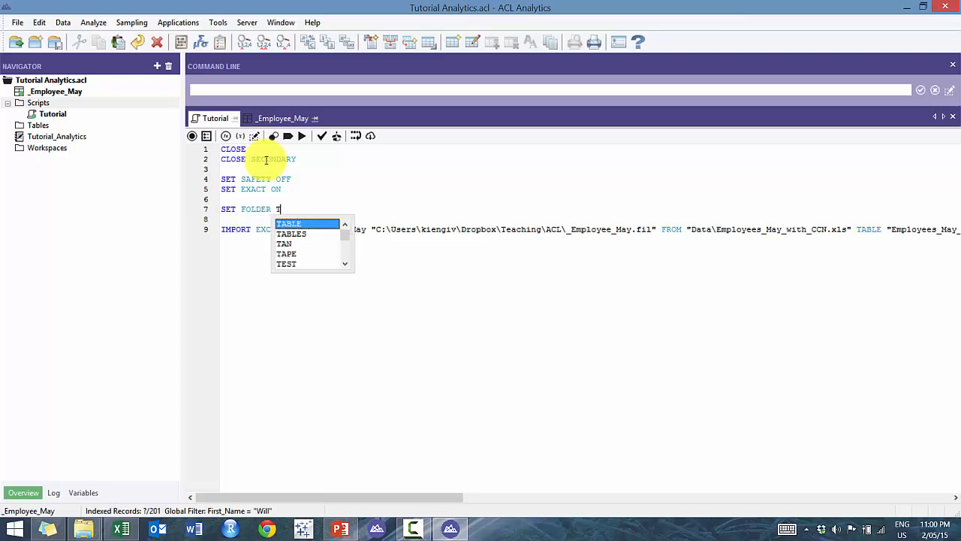
{"action": "type", "text": "O"}
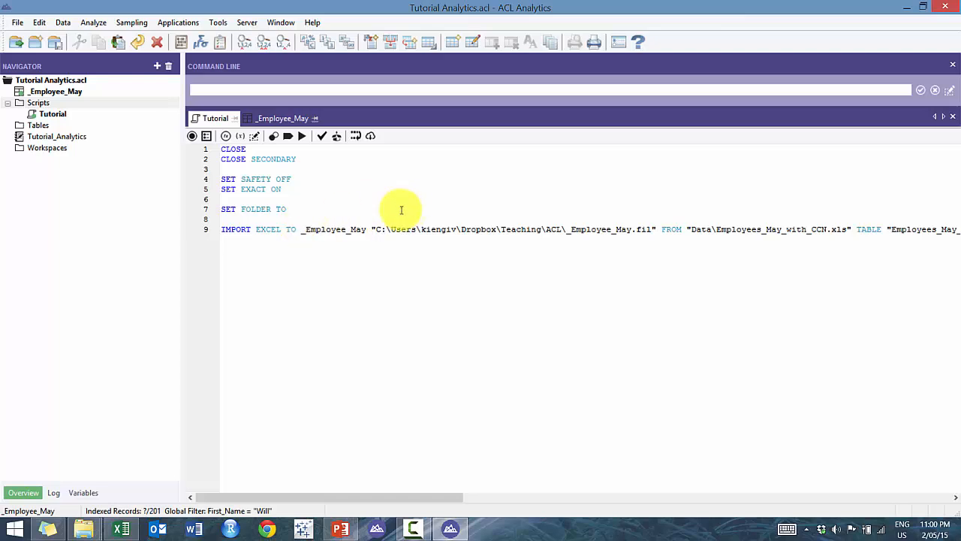
{"action": "type", "text": "/Tables/_Source"}
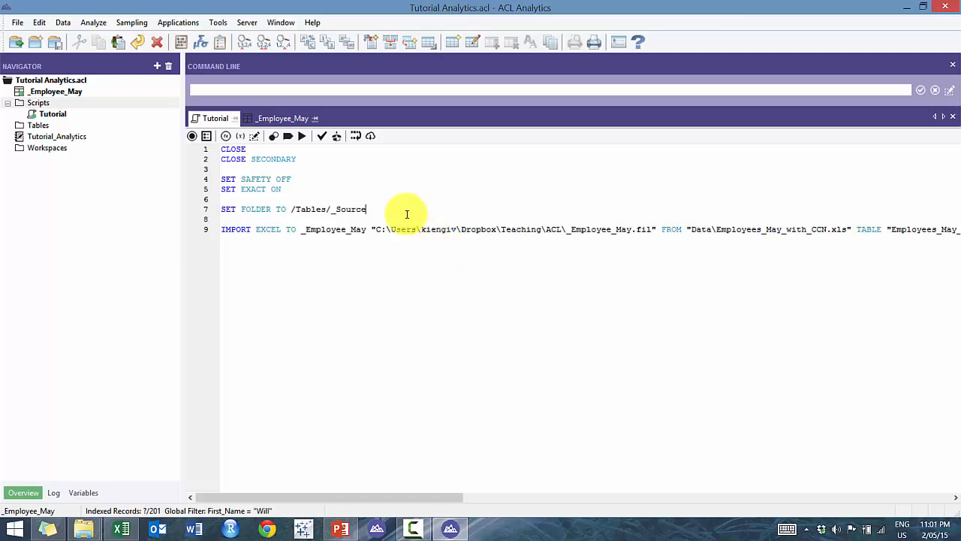
{"action": "left_click", "coordinate": [303, 136]}
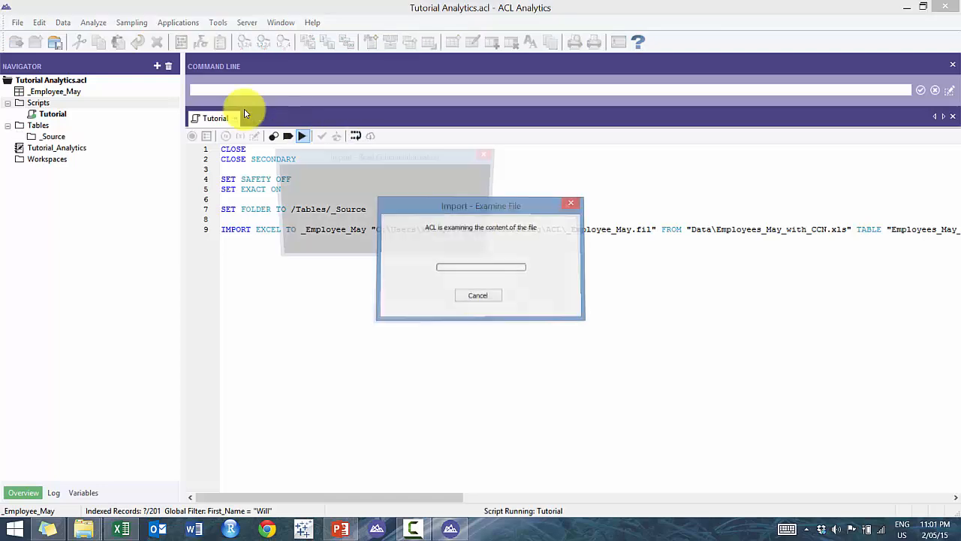
Remove the absolute folder path in front of _Employee_May.fil in the Tutorial script's IMPORT EXCEL command.
{"action": "left_click", "coordinate": [216, 118]}
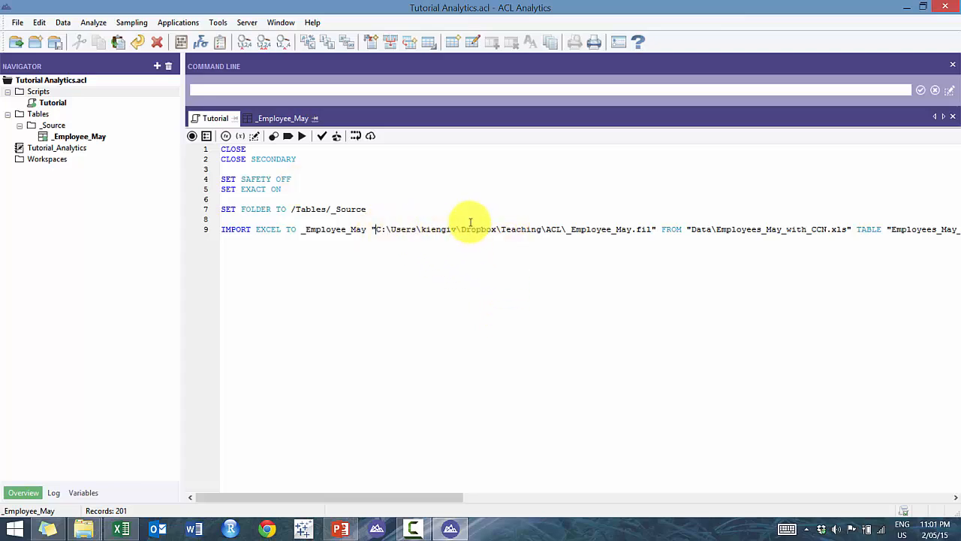
{"action": "left_click", "coordinate": [565, 229], "text": "shift"}
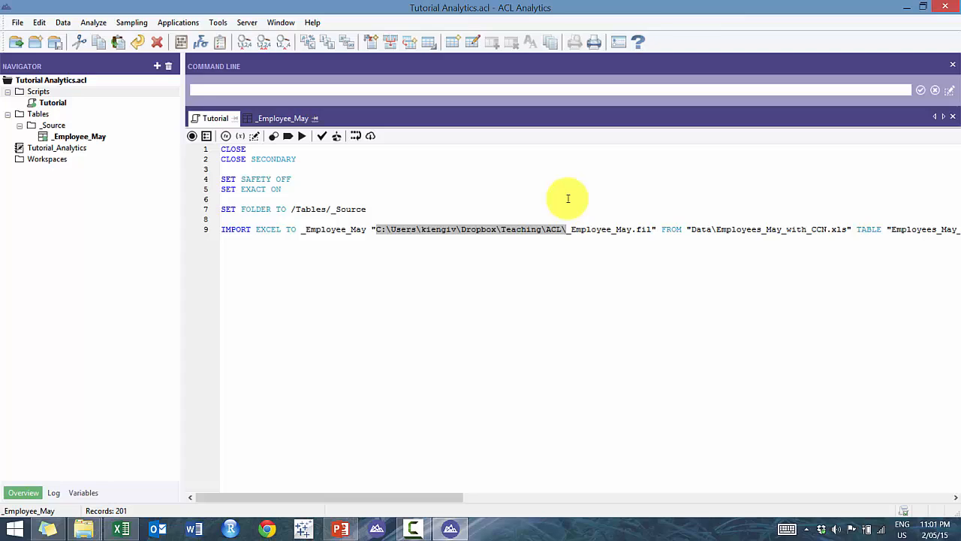
{"action": "key", "text": "Delete"}
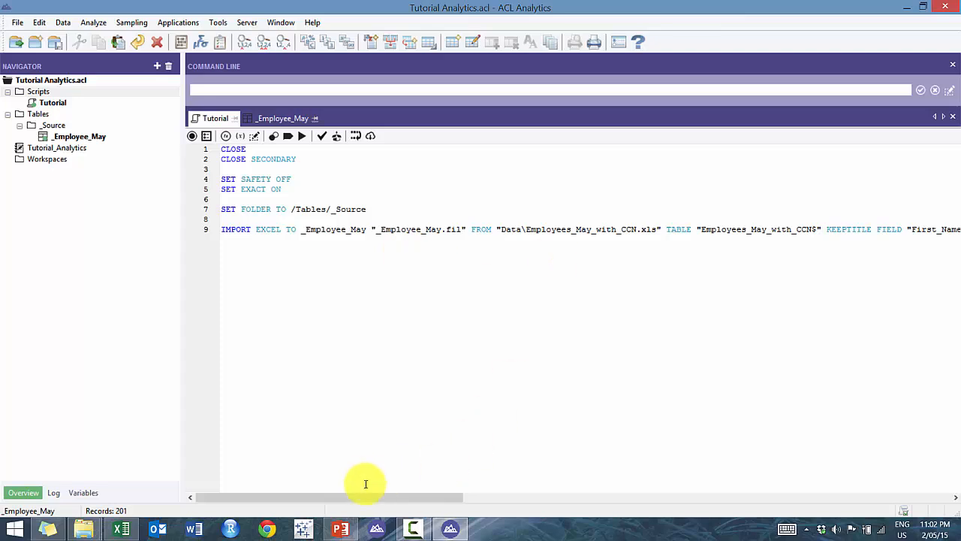
Wrap the long script lines to read the whole IMPORT EXCEL command and switch word wrap off again.
{"action": "left_click_drag", "start_coordinate": [398, 495], "coordinate": [360, 497]}
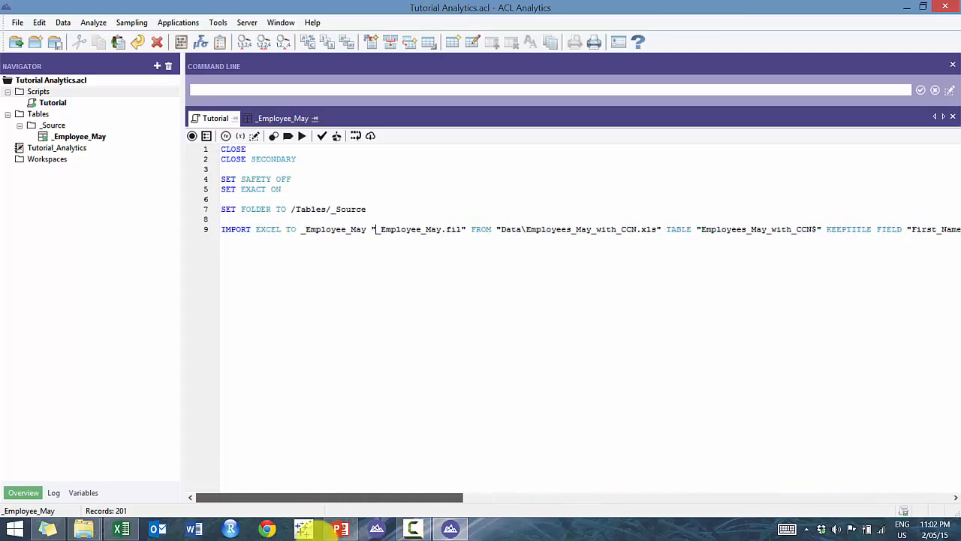
{"action": "left_click", "coordinate": [356, 135]}
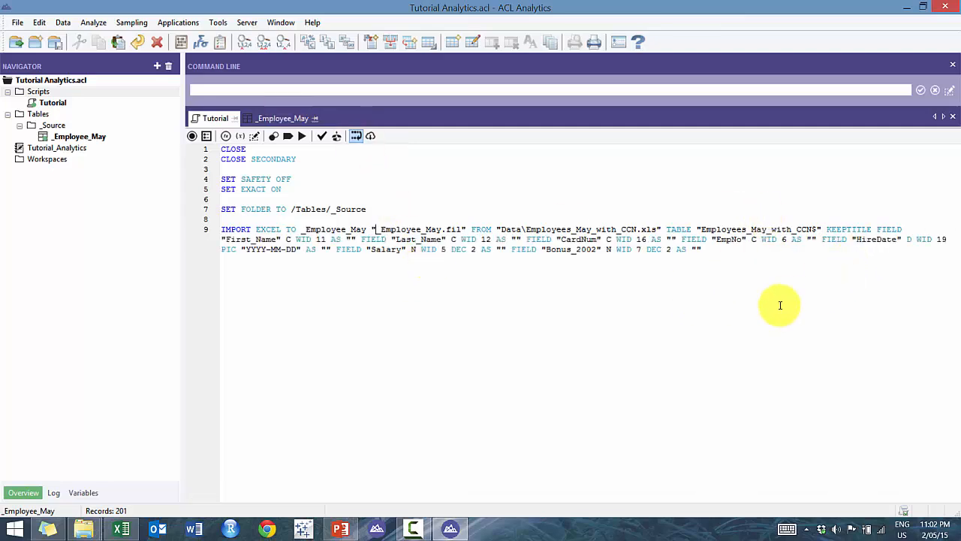
{"action": "left_click", "coordinate": [357, 137]}
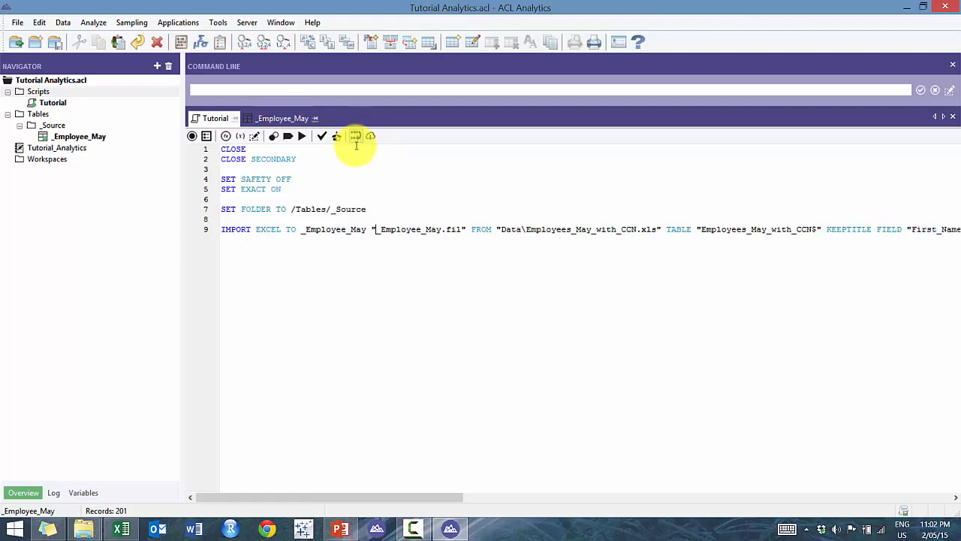
Start a new table in the _Source folder from the local disk file Acceptable_Codes in the Data folder.
{"action": "right_click", "coordinate": [64, 126]}
{"action": "mouse_move", "coordinate": [94, 134]}
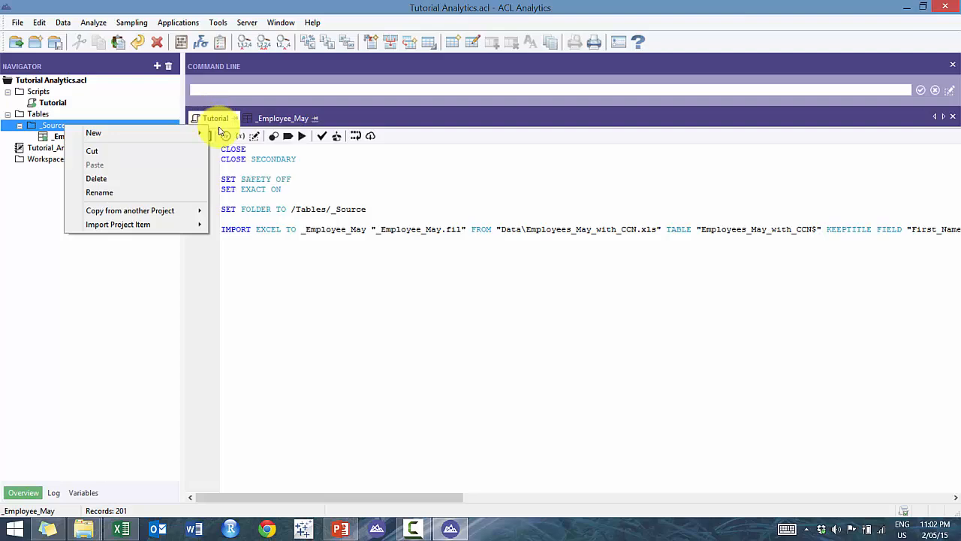
{"action": "left_click", "coordinate": [223, 134]}
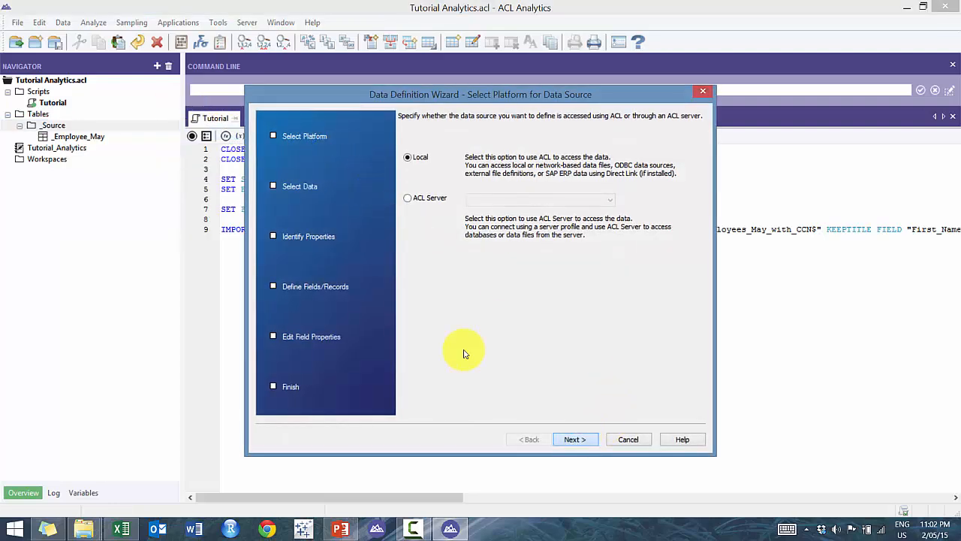
{"action": "left_click", "coordinate": [575, 439]}
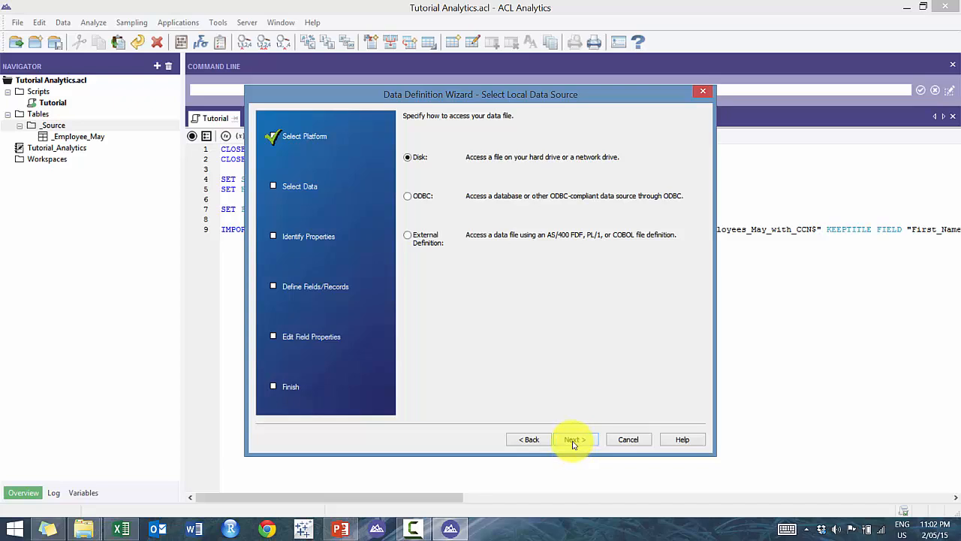
{"action": "left_click", "coordinate": [572, 438]}
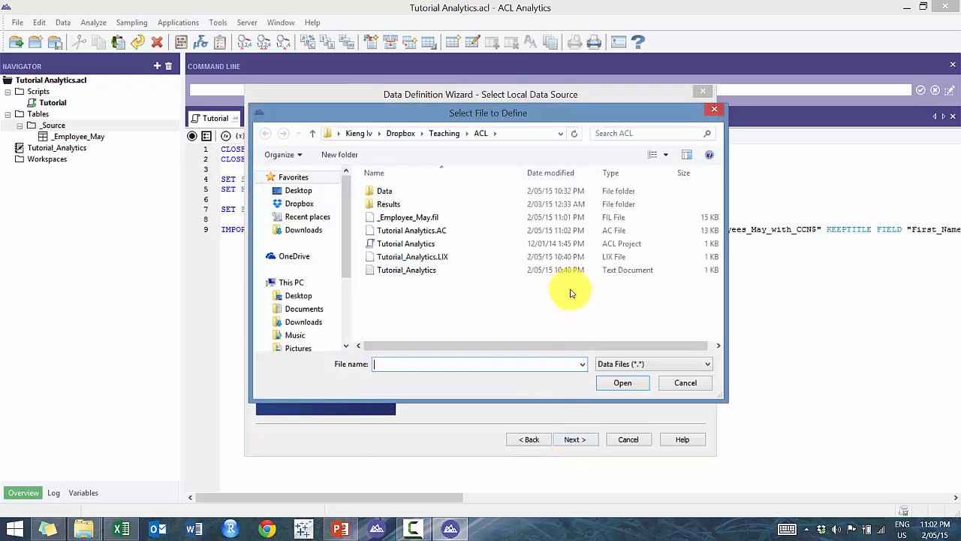
{"action": "left_click", "coordinate": [423, 193]}
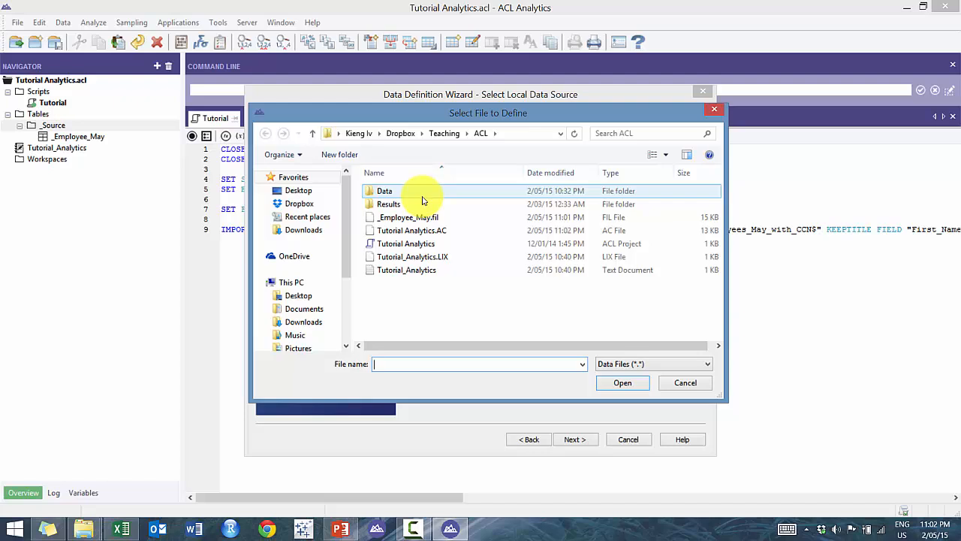
{"action": "key", "text": "Return"}
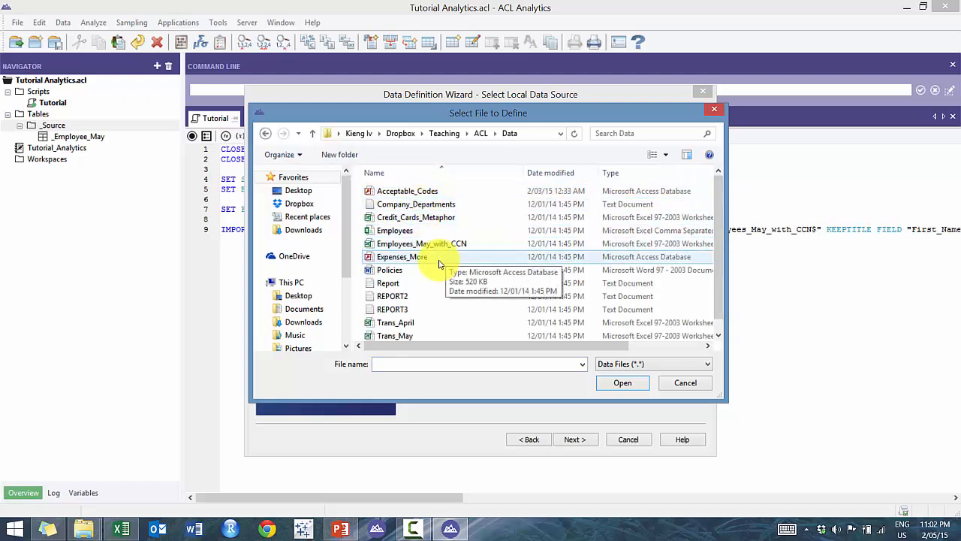
{"action": "left_click", "coordinate": [683, 191]}
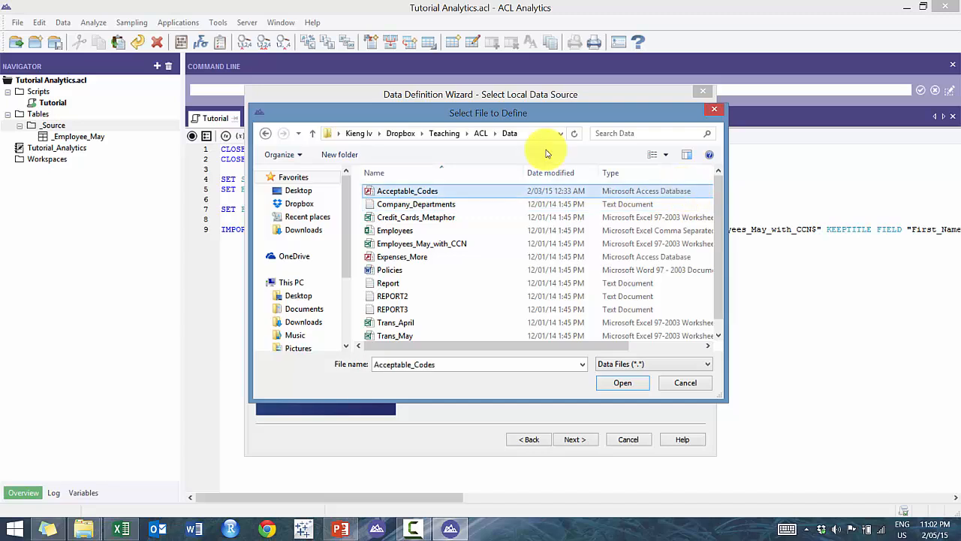
{"action": "double_click", "coordinate": [674, 193]}
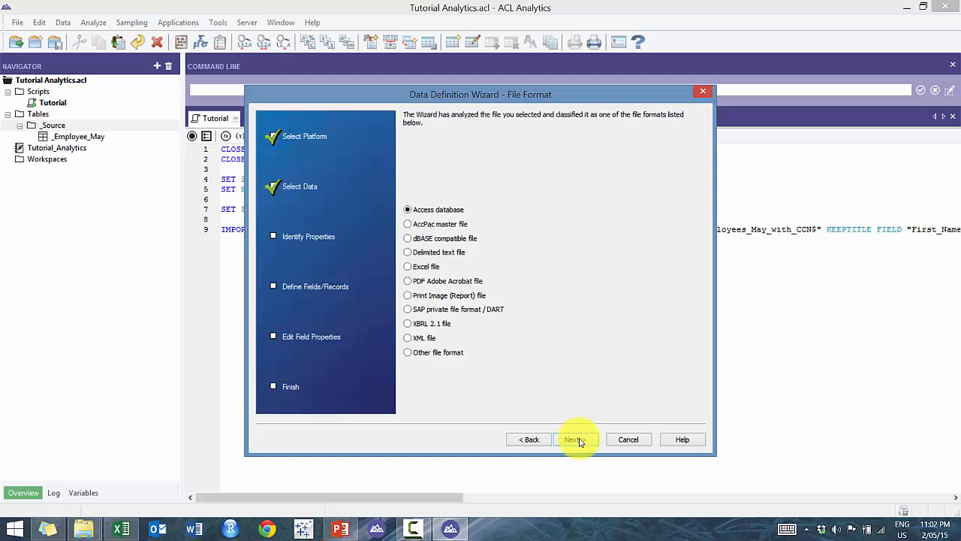
Import the Acceptable_Codes table as an Access database and save its data file as _Acceptable_Codes in the ACL folder.
{"action": "left_click", "coordinate": [578, 439]}
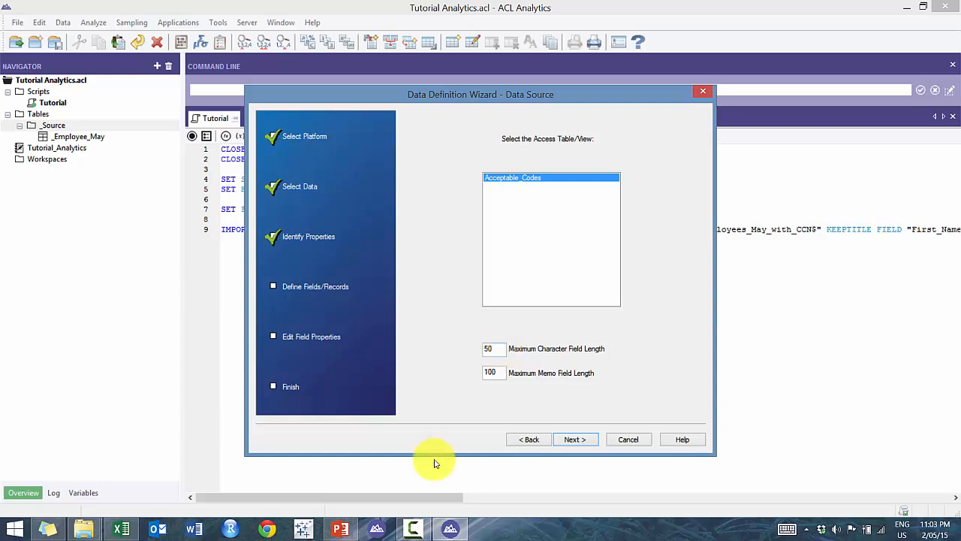
{"action": "left_click", "coordinate": [584, 443]}
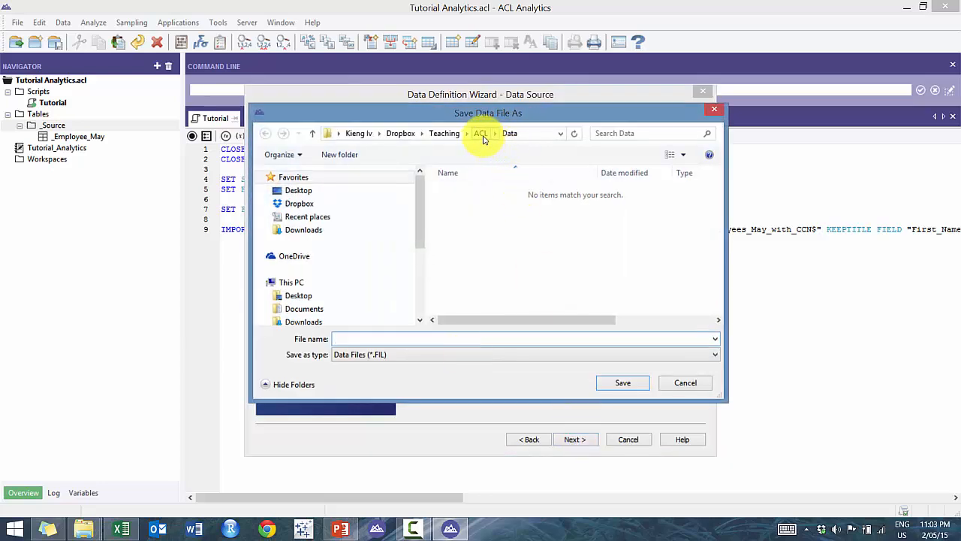
{"action": "left_click", "coordinate": [481, 134]}
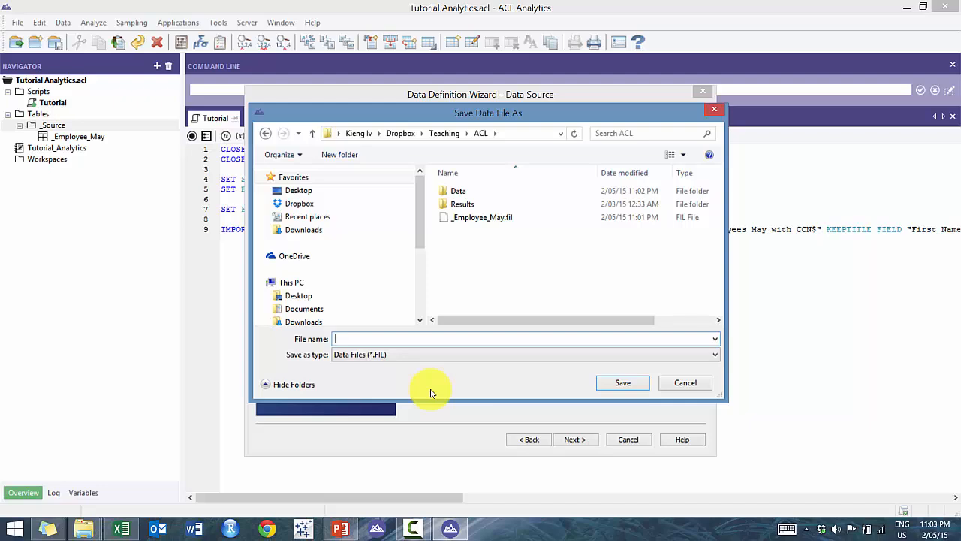
{"action": "type", "text": "_Acceptable_Codes"}
{"action": "left_click", "coordinate": [620, 382]}
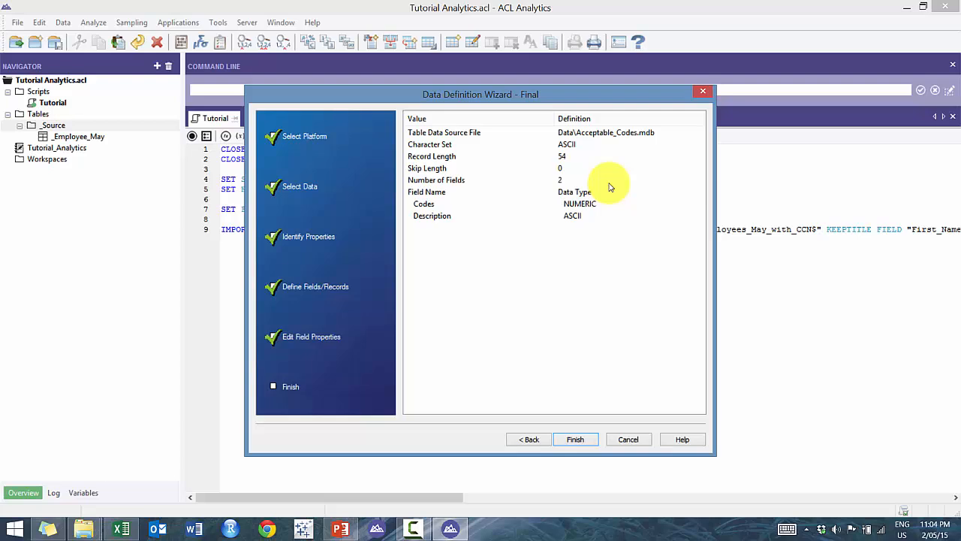
Finish the data definition and name the new table _Acceptable_Codes.
{"action": "left_click", "coordinate": [580, 442]}
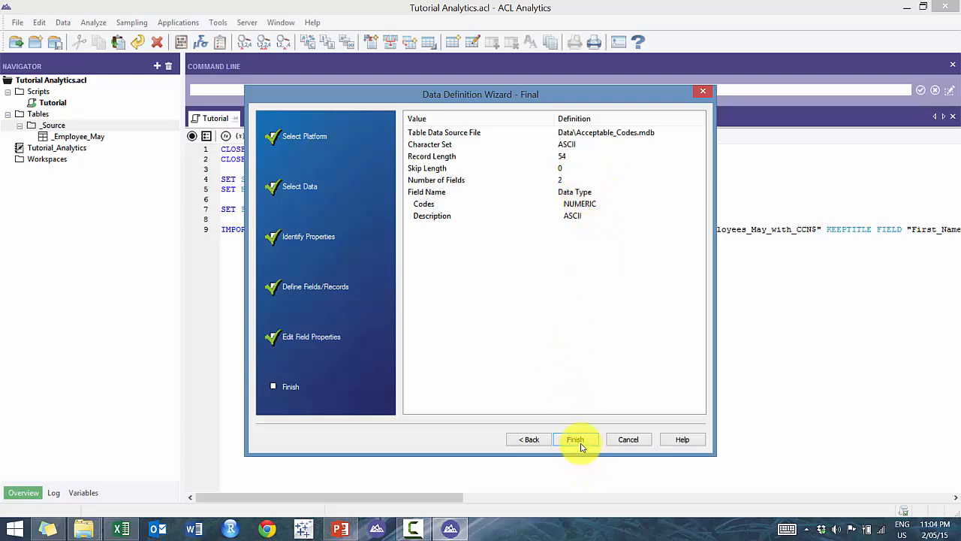
{"action": "key", "text": "Home"}
{"action": "type", "text": "_"}
{"action": "key", "text": "Return"}
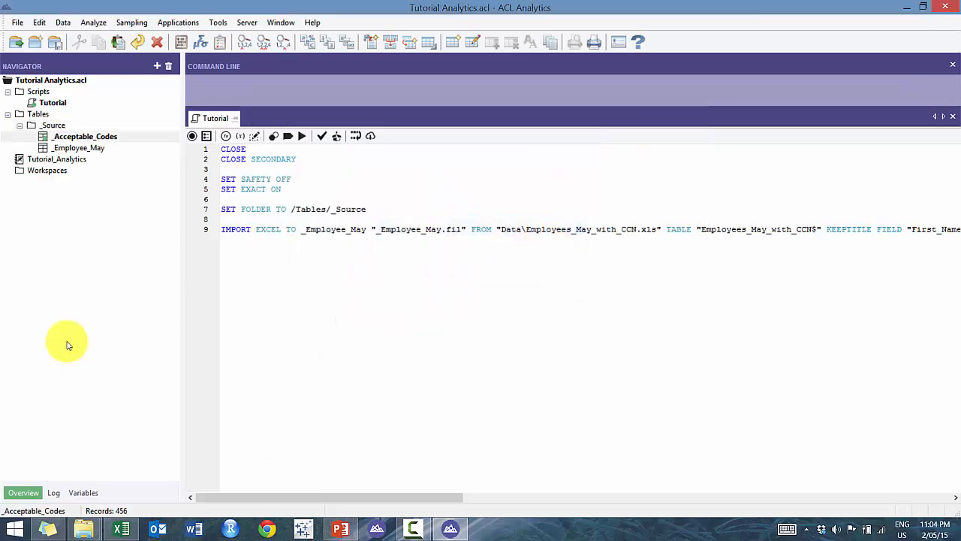
Copy the full IMPORT ACCESS command for _Acceptable_Codes from the log.
{"action": "left_click", "coordinate": [54, 492]}
{"action": "scroll", "coordinate": [141, 455], "scroll_direction": "down", "scroll_amount": 1}
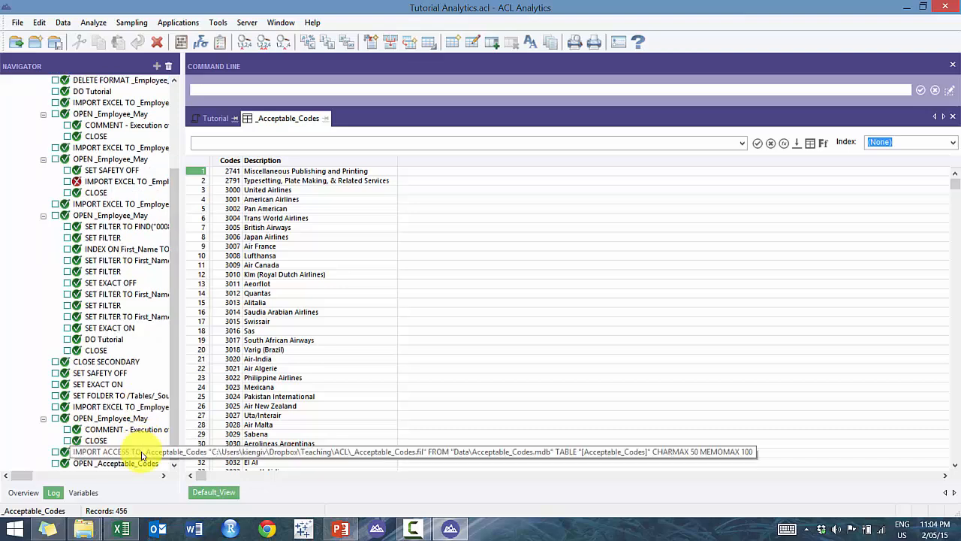
{"action": "left_click", "coordinate": [142, 454]}
{"action": "left_click", "coordinate": [323, 92]}
{"action": "key", "text": "ctrl+a"}
{"action": "key", "text": "ctrl+c"}
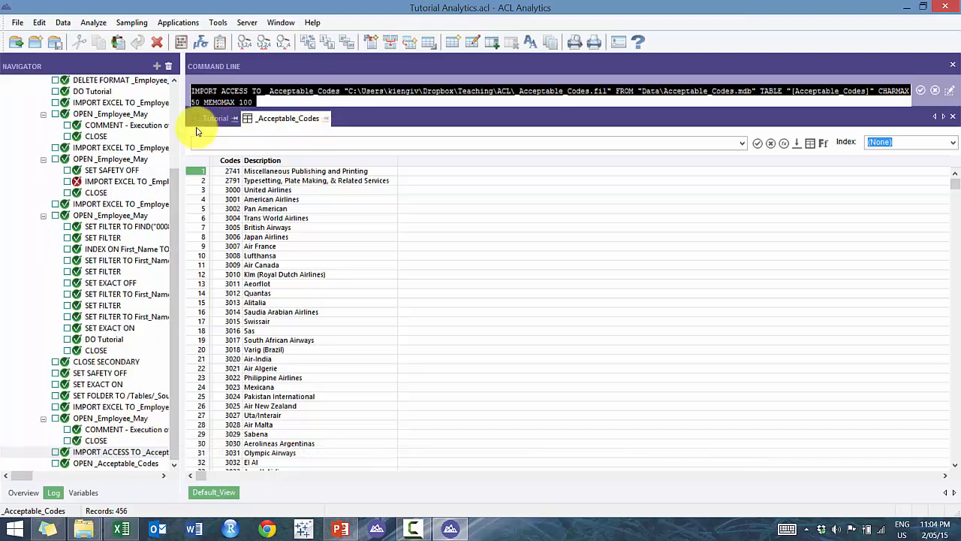
Paste the copied IMPORT ACCESS command on a new line at the end of the Tutorial script.
{"action": "left_click", "coordinate": [210, 117]}
{"action": "key", "text": "ctrl+End"}
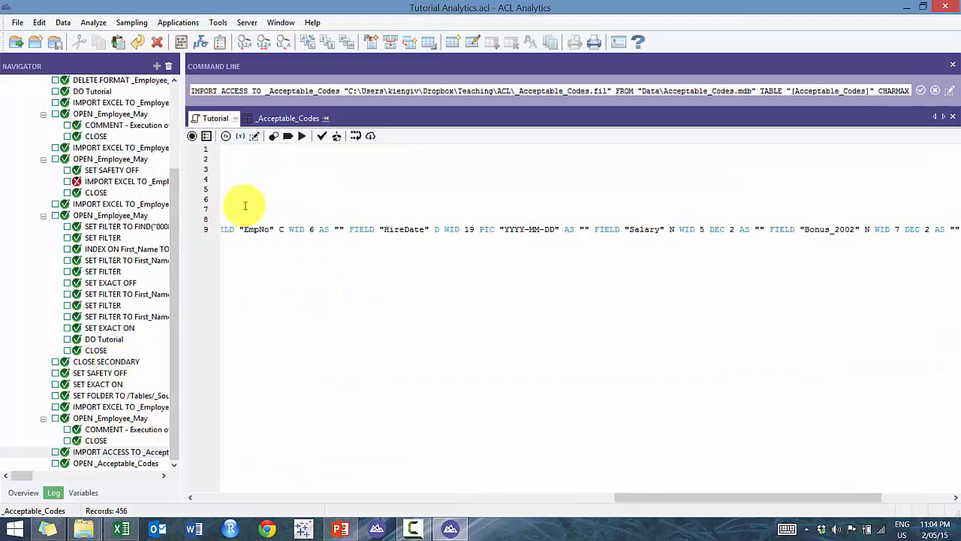
{"action": "key", "text": "Return"}
{"action": "key", "text": "ctrl+v"}
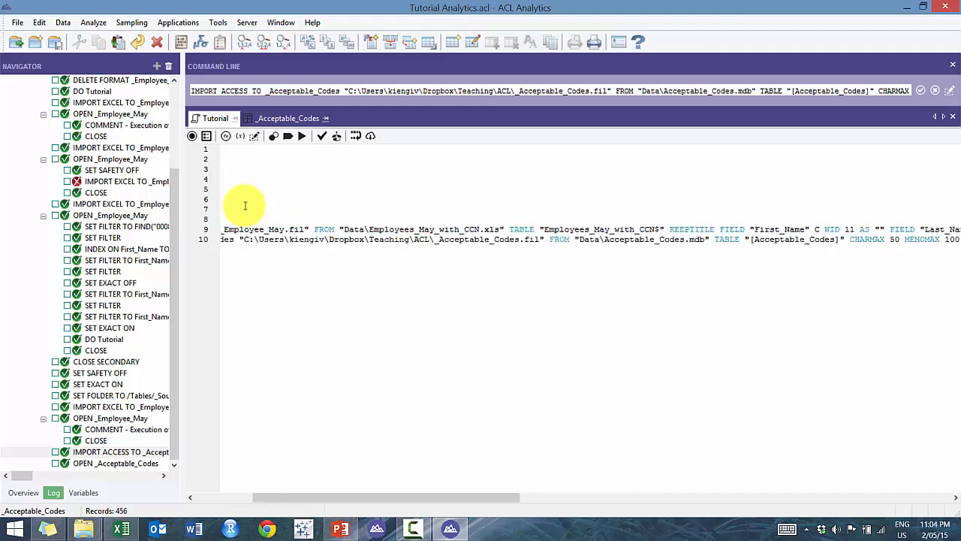
Remove the absolute folder path from the IMPORT ACCESS command so the data file reads "_Acceptable_Codes.fil".
{"action": "key", "text": "Home"}
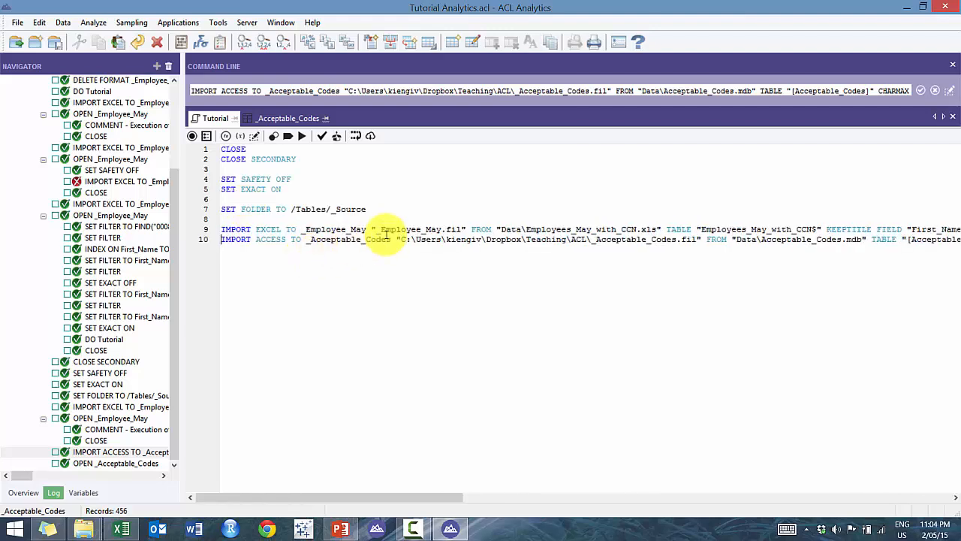
{"action": "left_click", "coordinate": [592, 239], "text": "shift"}
{"action": "key", "text": "Delete"}
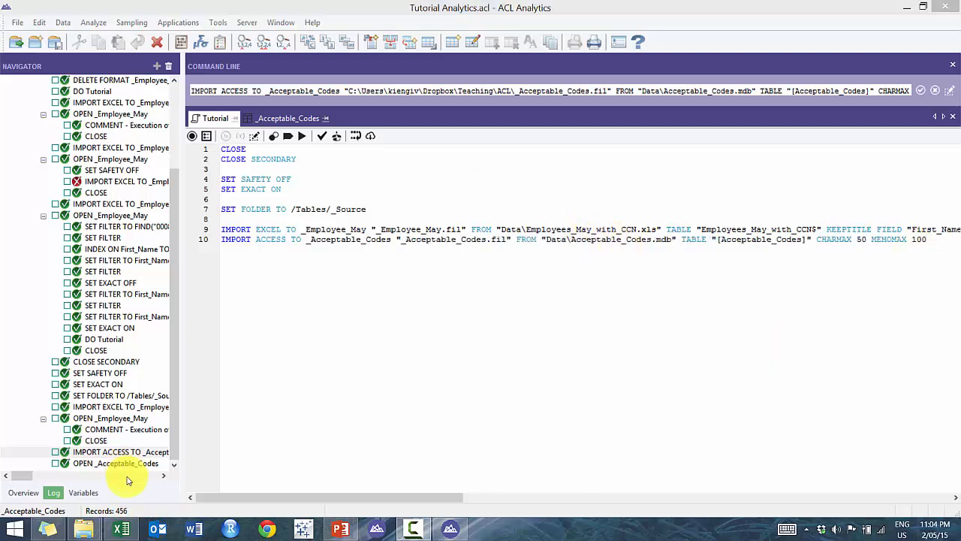
Start defining a new table in the _Source folder and save the changes to _Acceptable_Codes.
{"action": "left_click", "coordinate": [23, 492]}
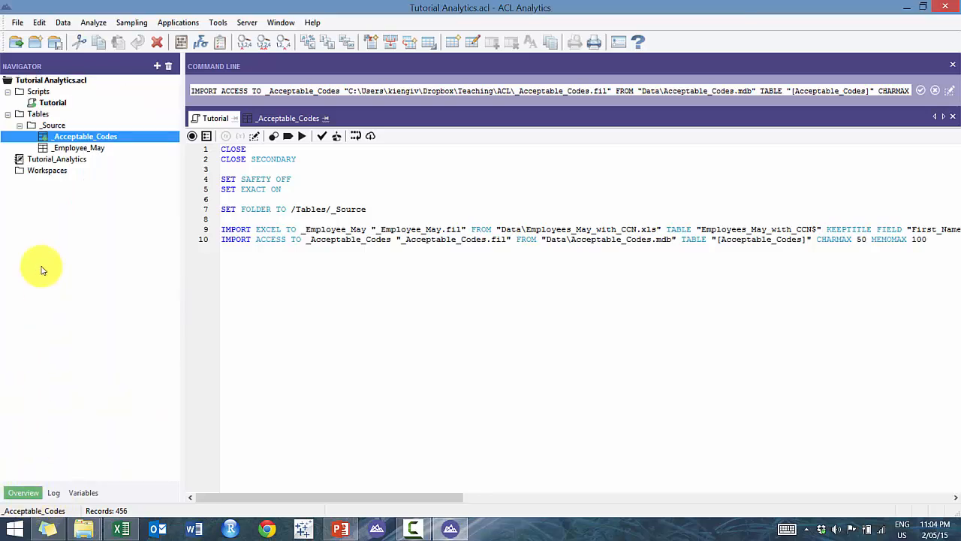
{"action": "right_click", "coordinate": [59, 126]}
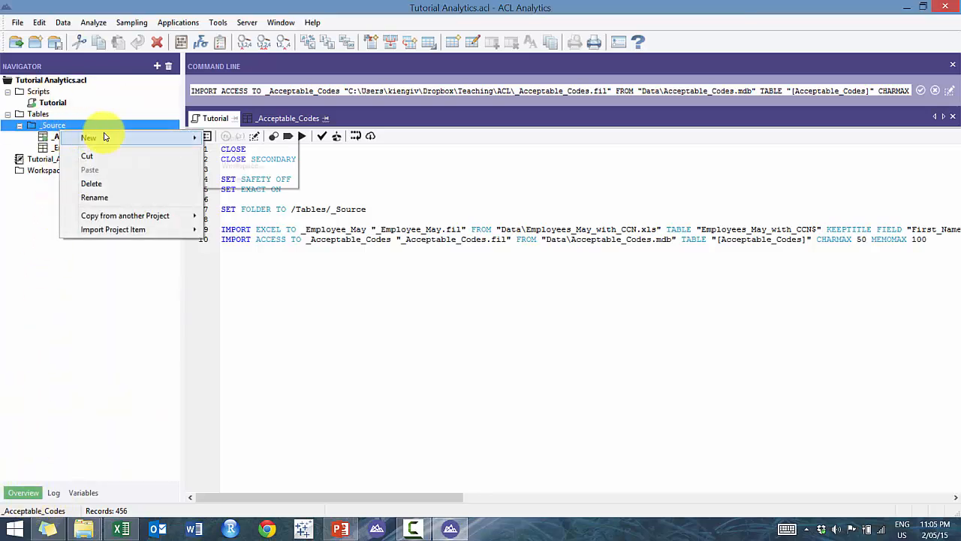
{"action": "mouse_move", "coordinate": [105, 137]}
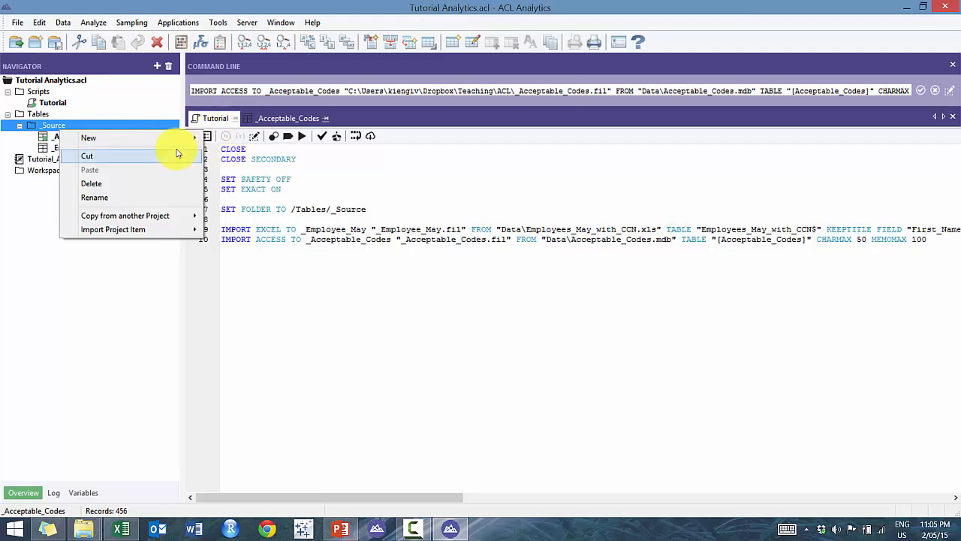
{"action": "mouse_move", "coordinate": [199, 138]}
{"action": "left_click", "coordinate": [269, 137]}
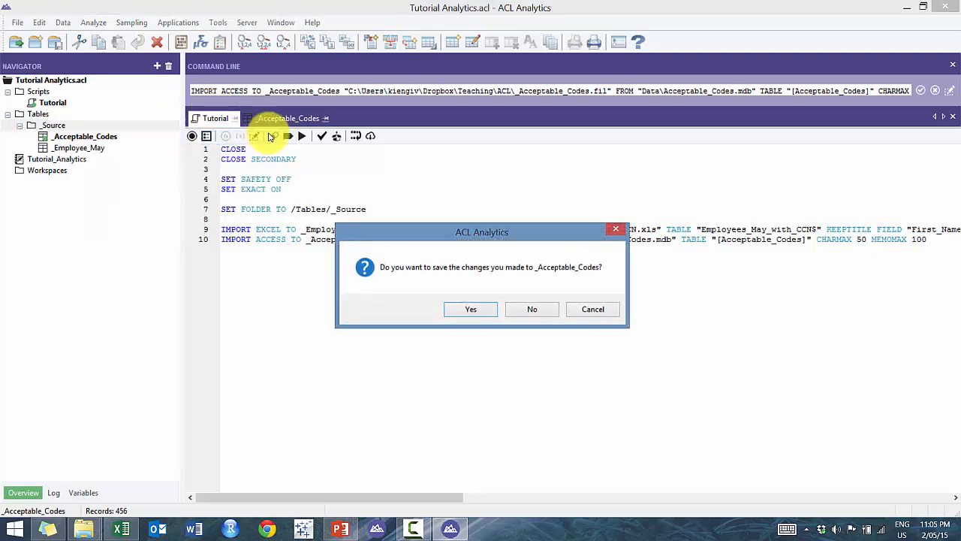
{"action": "left_click", "coordinate": [460, 308]}
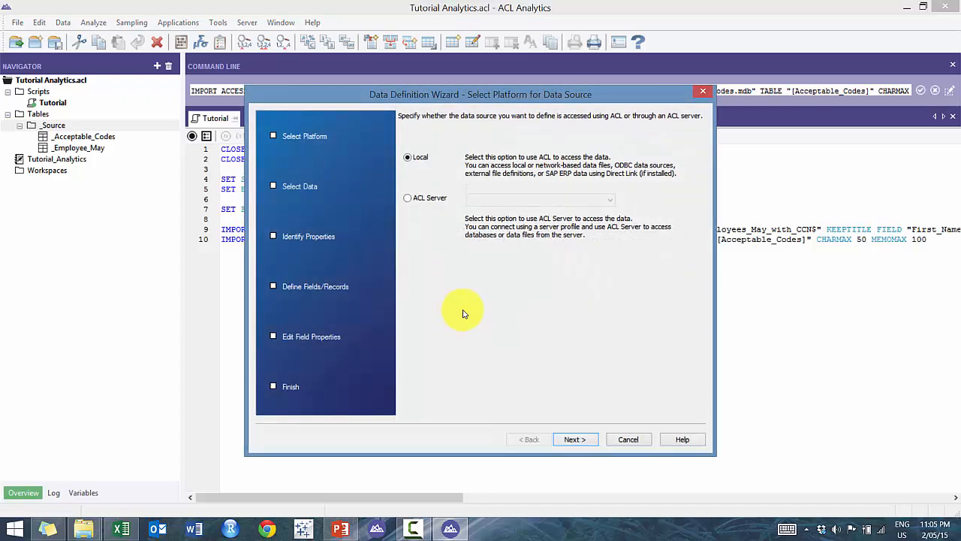
Choose the local text file Unacceptable_Codes from the Data folder as the data source.
{"action": "left_click", "coordinate": [574, 440]}
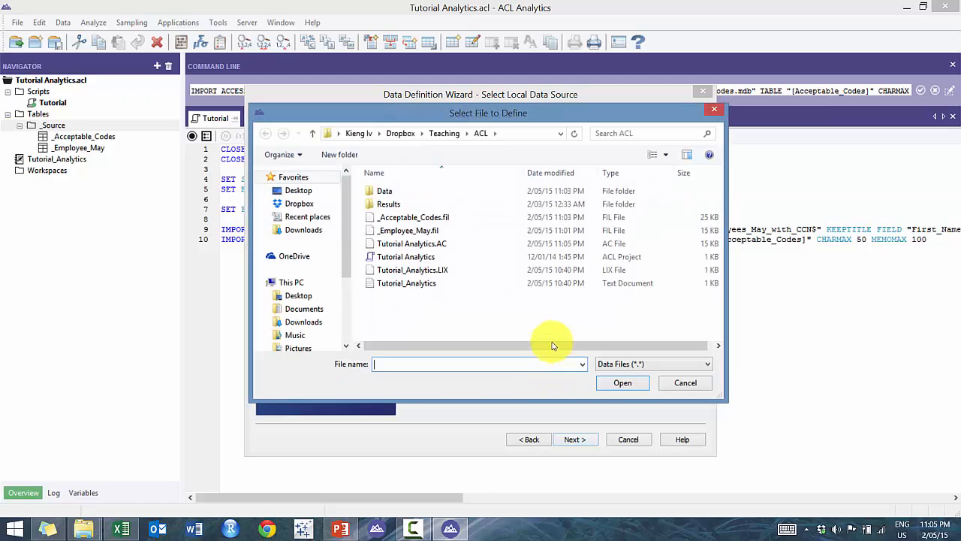
{"action": "double_click", "coordinate": [411, 193]}
{"action": "left_click", "coordinate": [472, 294]}
{"action": "scroll", "coordinate": [494, 302], "scroll_direction": "down", "scroll_amount": 1}
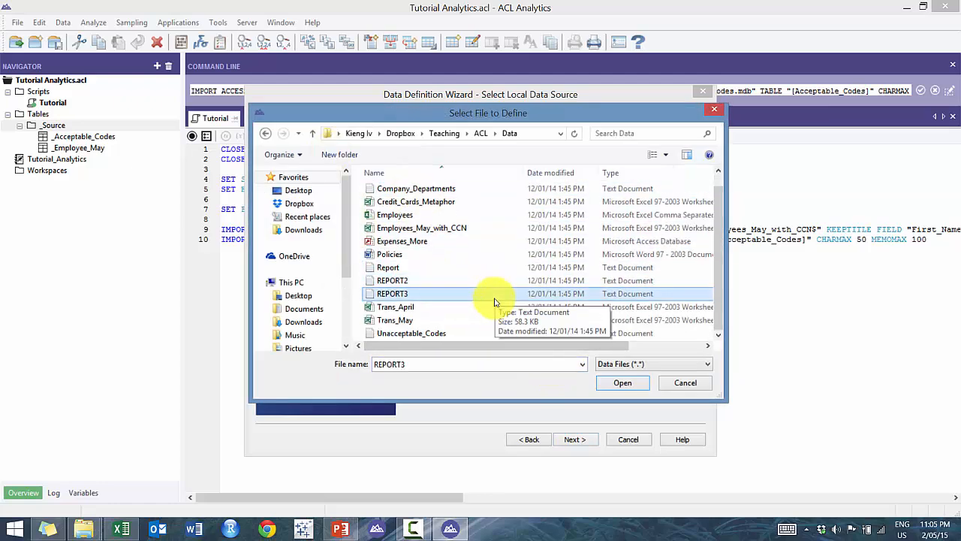
{"action": "left_click", "coordinate": [461, 333]}
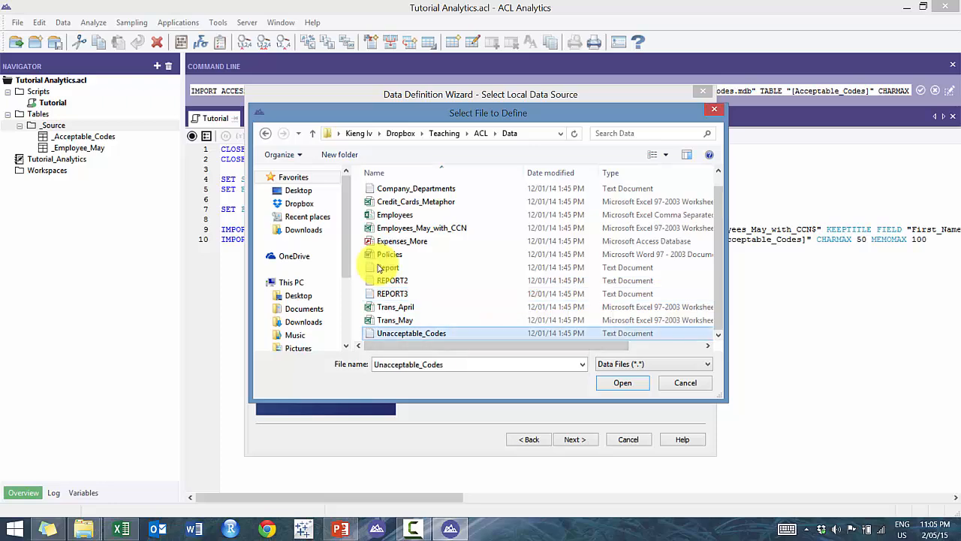
{"action": "key", "text": "Return"}
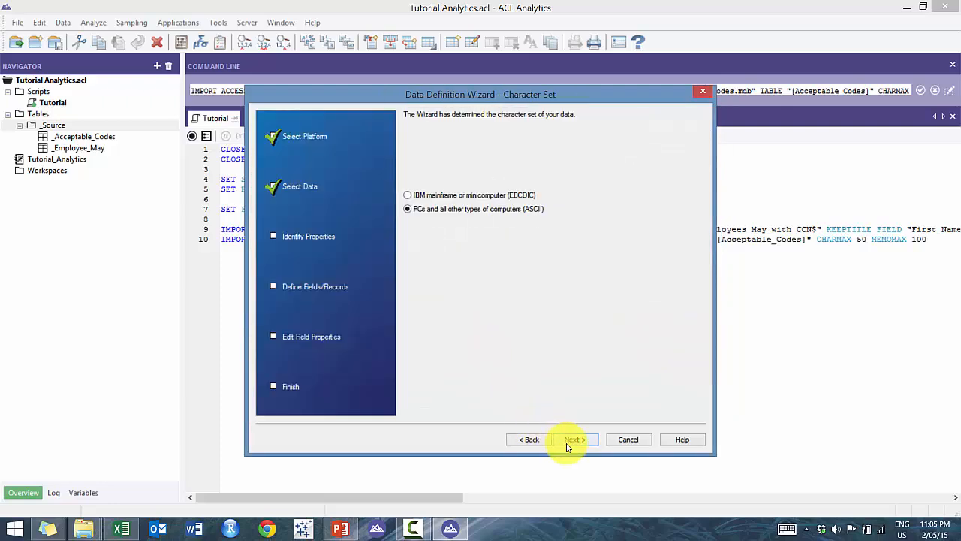
Accept the ASCII character set and define the source as a delimited text file.
{"action": "key", "text": "Return"}
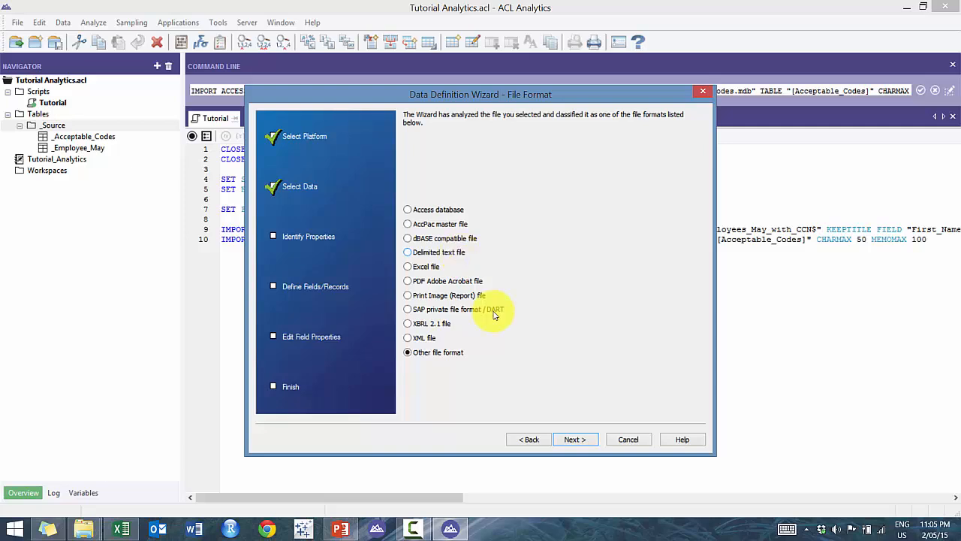
{"action": "left_click", "coordinate": [451, 252]}
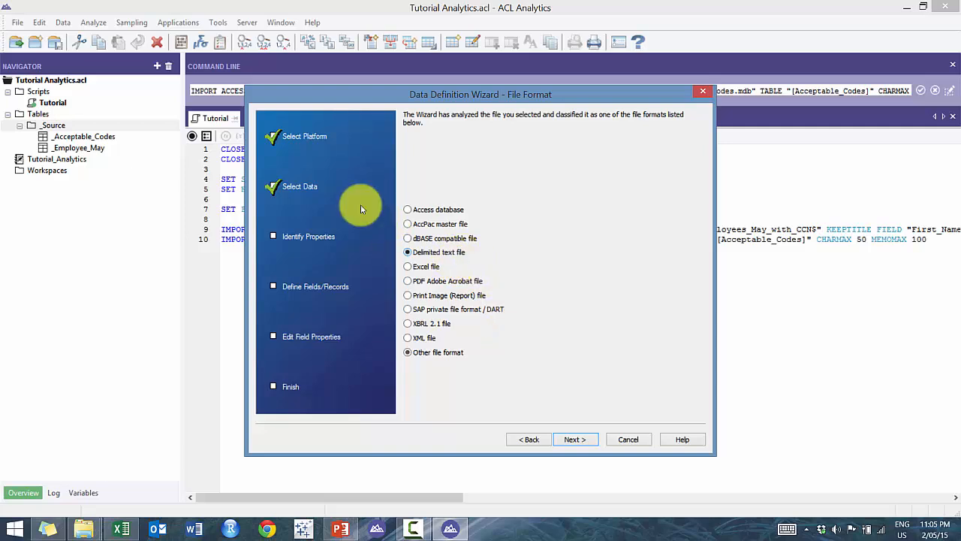
{"action": "left_click", "coordinate": [574, 438]}
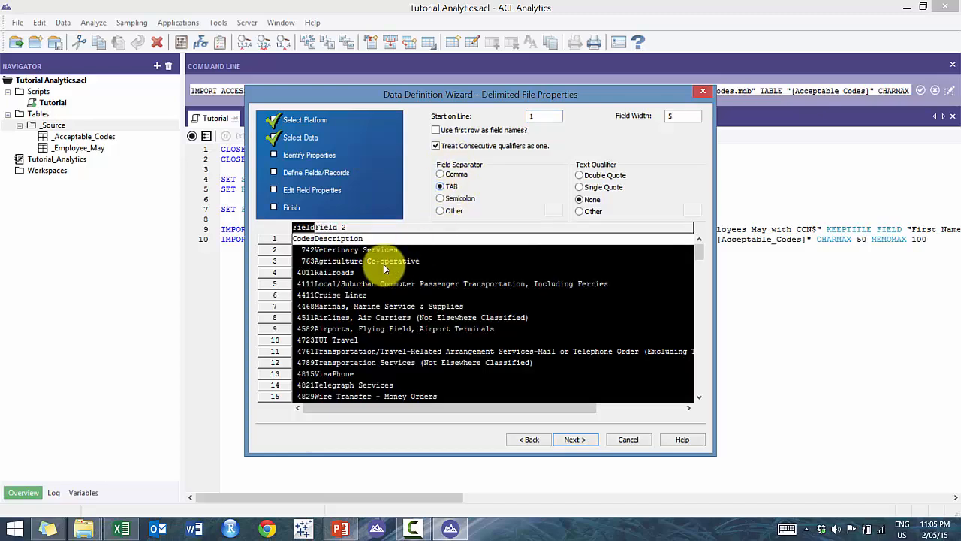
Use the first row as field names, with TAB as field separator and Double Quote as text qualifier.
{"action": "left_click", "coordinate": [455, 174]}
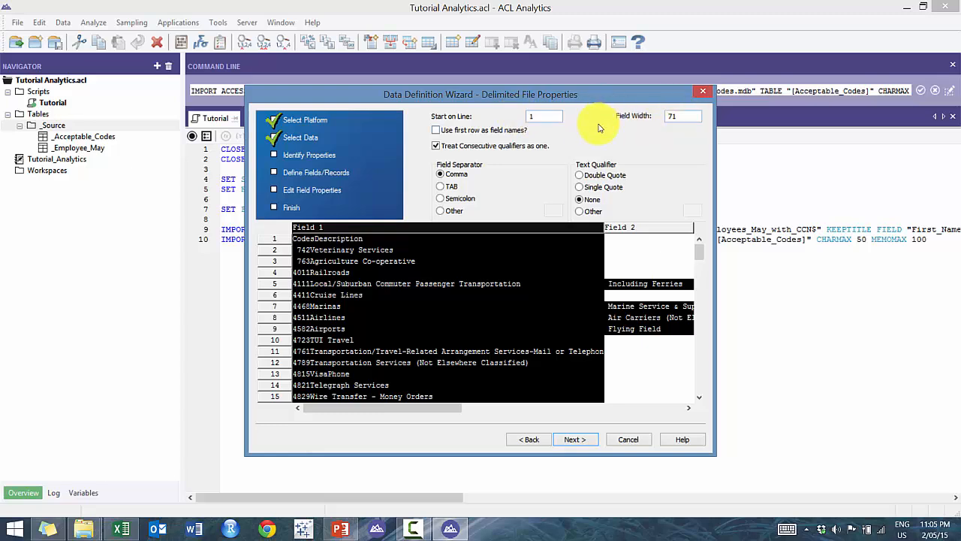
{"action": "left_click", "coordinate": [486, 132]}
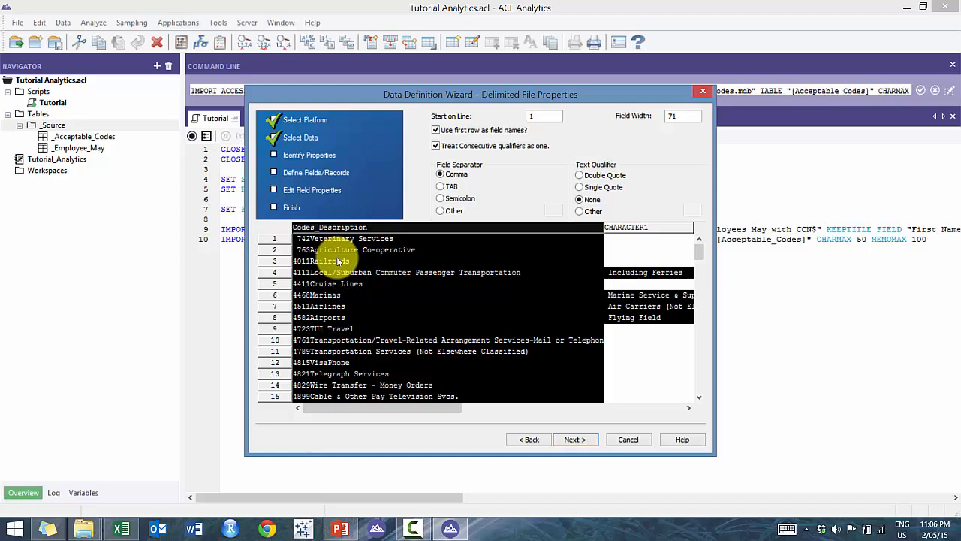
{"action": "left_click", "coordinate": [441, 186]}
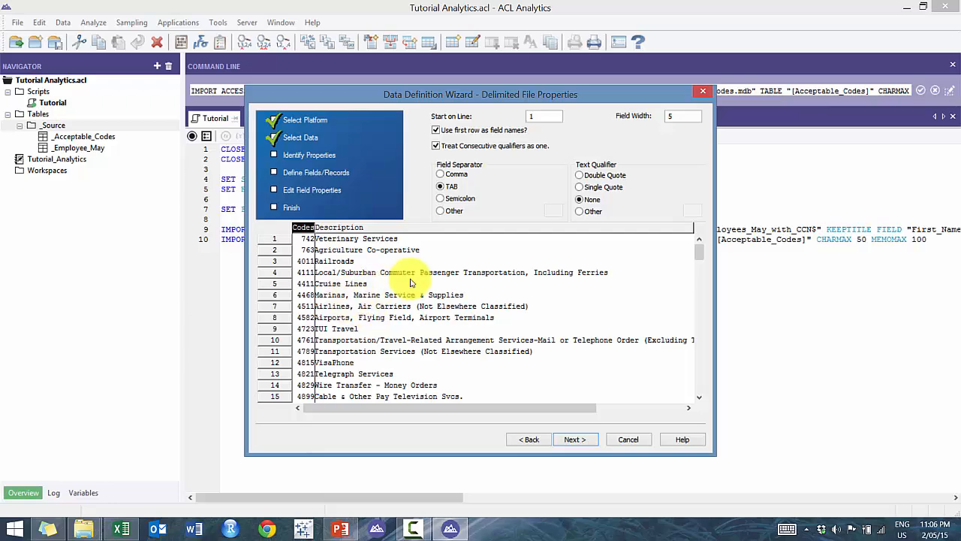
{"action": "left_click_drag", "start_coordinate": [702, 256], "coordinate": [706, 221]}
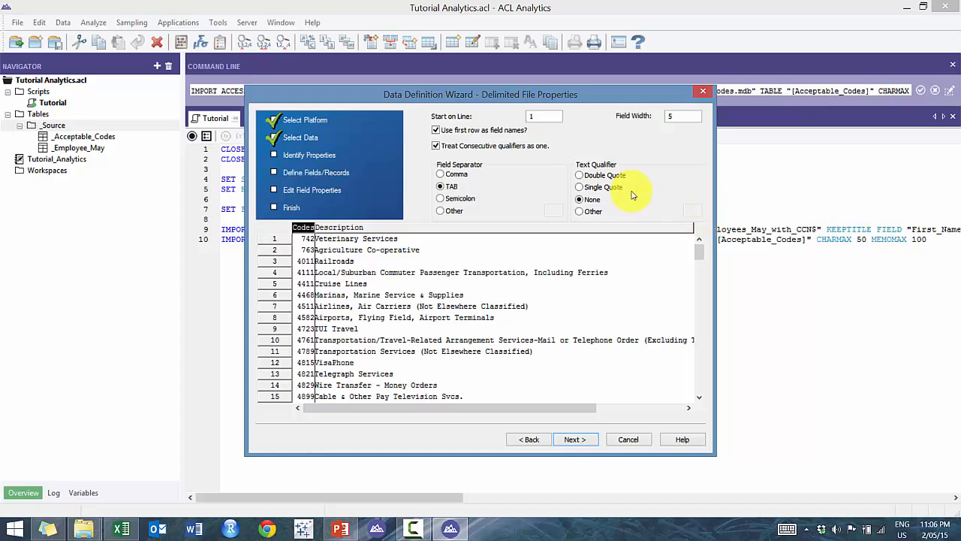
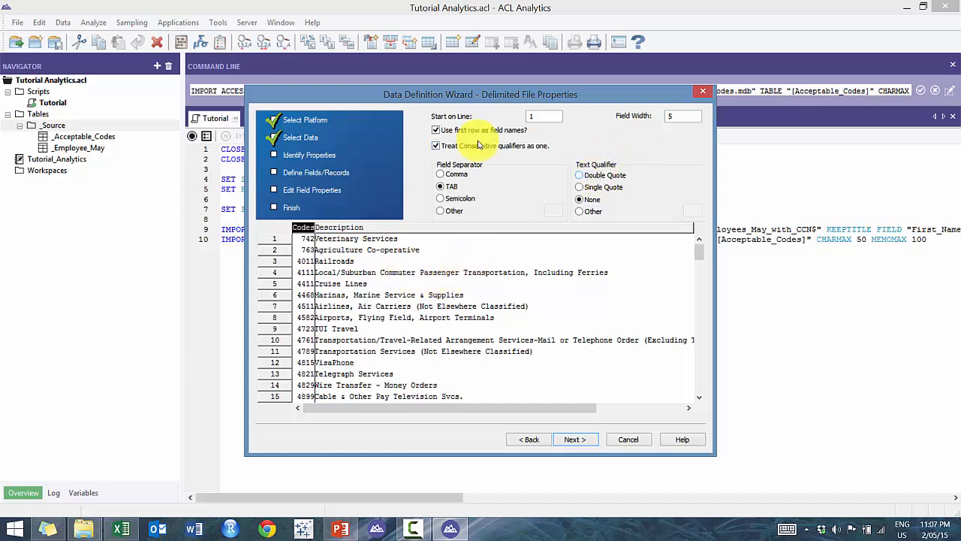
{"action": "left_click", "coordinate": [598, 177]}
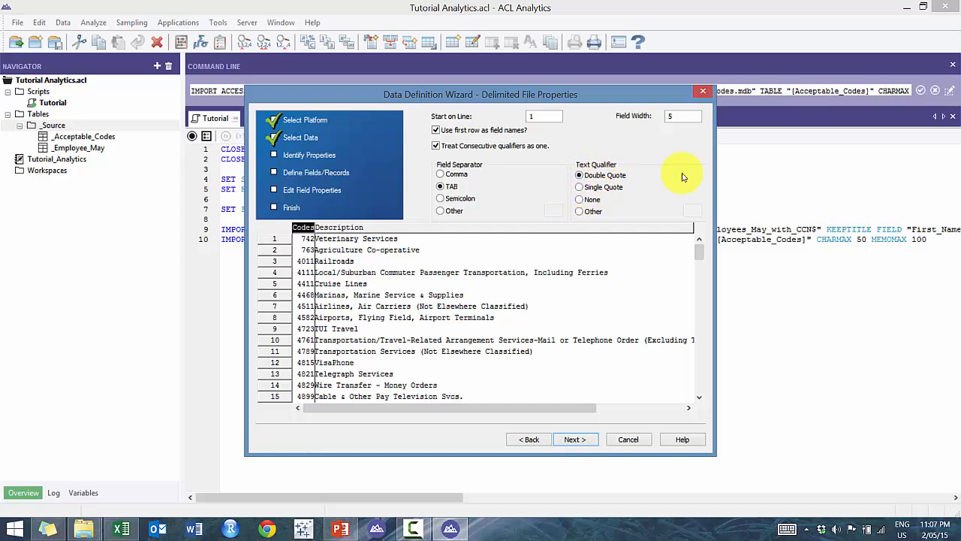
Accept the delimited file properties and save the data file as _Unacceptable_Codes.fil in the ACL folder.
{"action": "left_click", "coordinate": [586, 446]}
{"action": "left_click", "coordinate": [575, 440]}
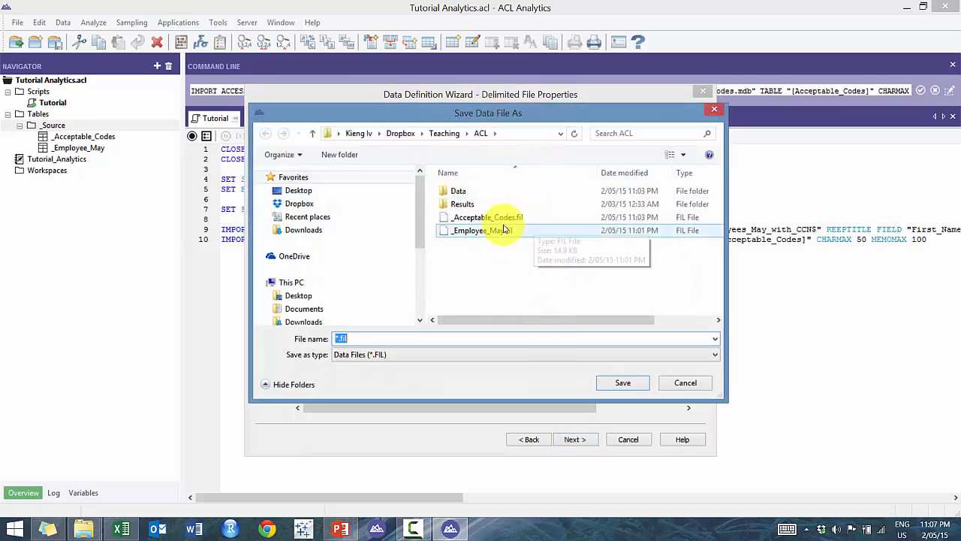
{"action": "key", "text": "Home"}
{"action": "key", "text": "Delete"}
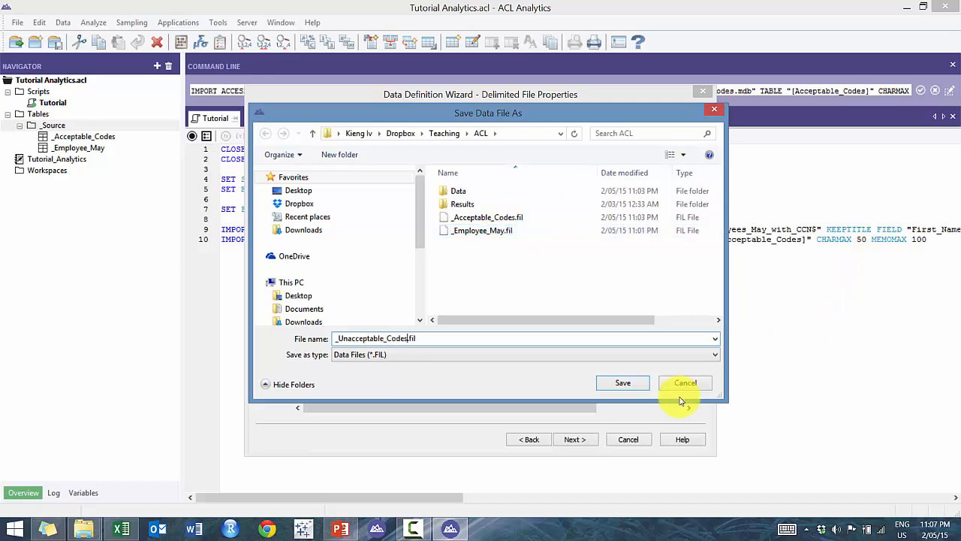
{"action": "left_click", "coordinate": [624, 384]}
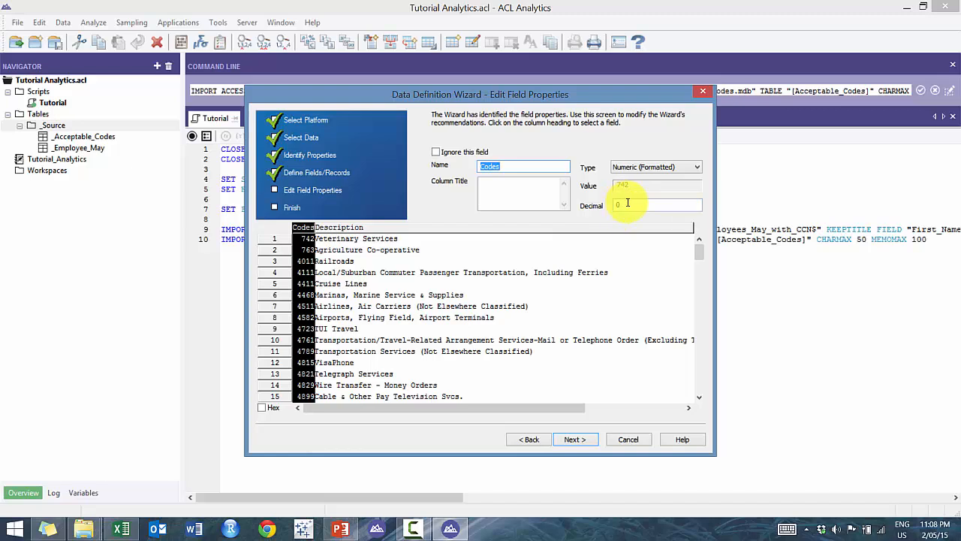
Set the Codes field's type to ASCII Text and check the Description field's properties.
{"action": "left_click", "coordinate": [654, 167]}
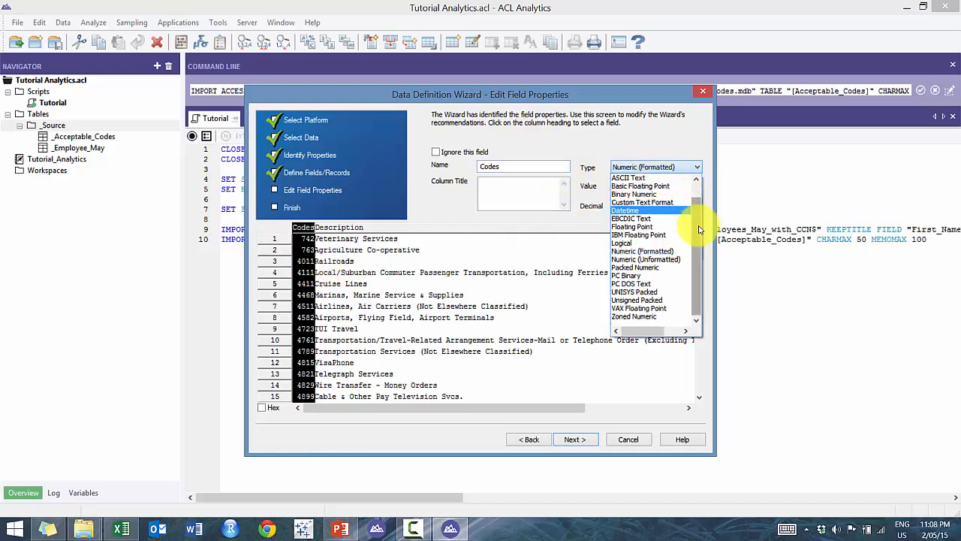
{"action": "scroll", "coordinate": [700, 217], "scroll_direction": "up", "scroll_amount": 1}
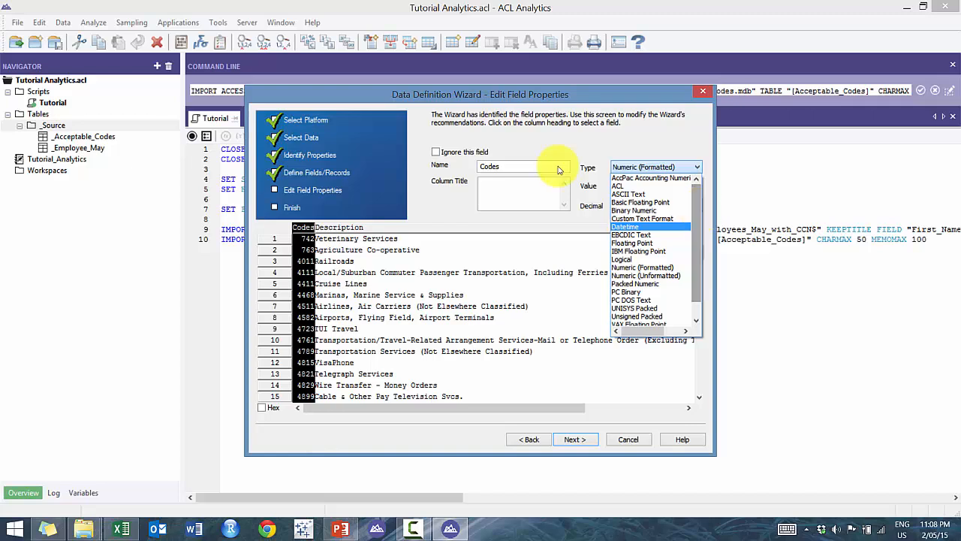
{"action": "left_click", "coordinate": [645, 194]}
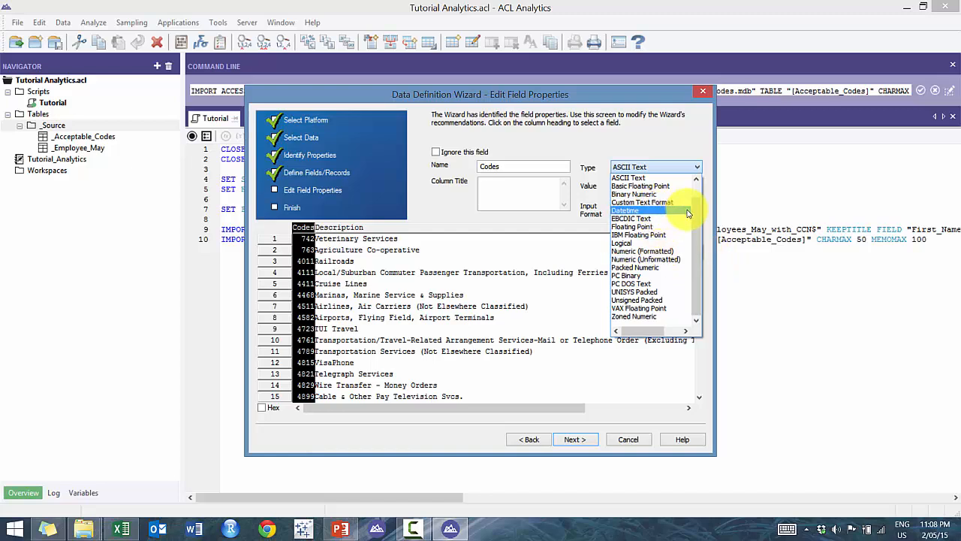
{"action": "scroll", "coordinate": [698, 185], "scroll_direction": "up", "scroll_amount": 1}
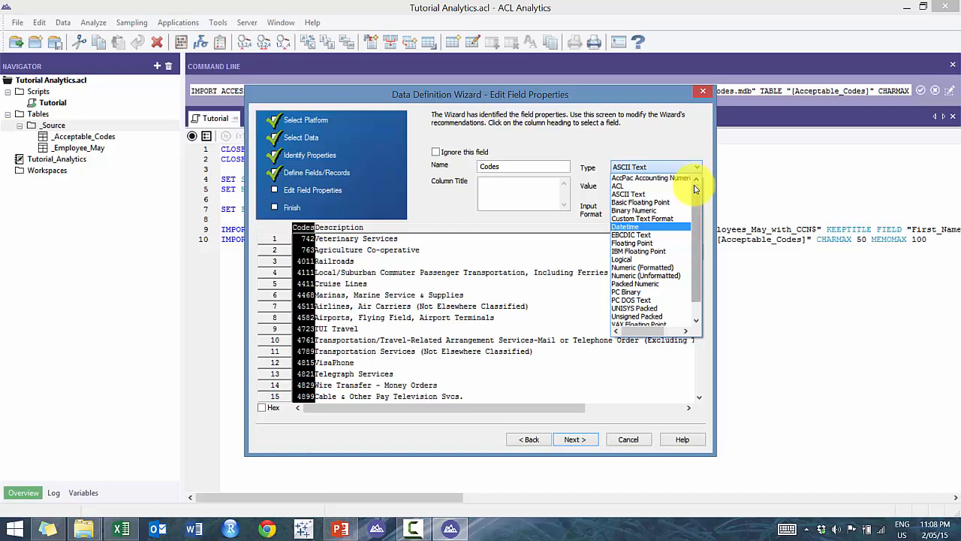
{"action": "scroll", "coordinate": [697, 216], "scroll_direction": "down", "scroll_amount": 1}
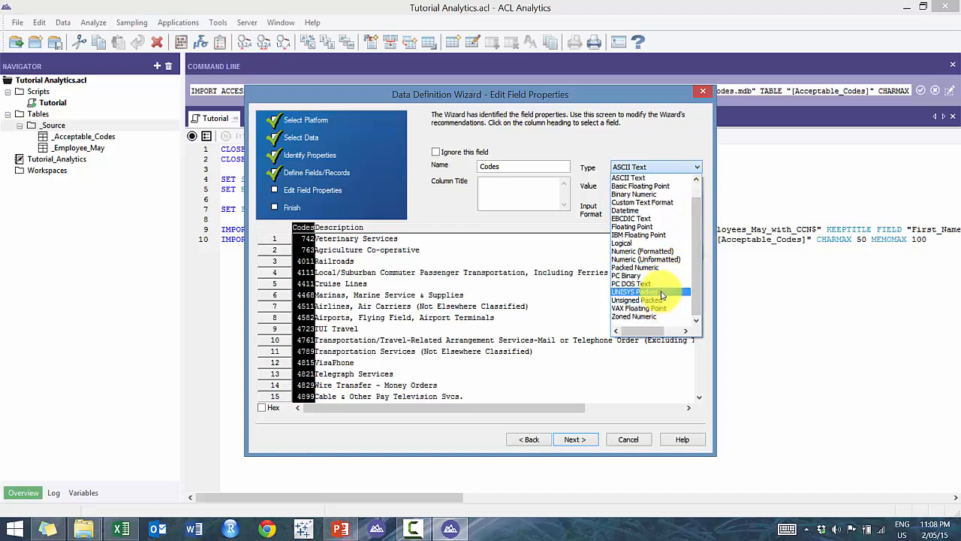
{"action": "scroll", "coordinate": [681, 274], "scroll_direction": "up", "scroll_amount": 1}
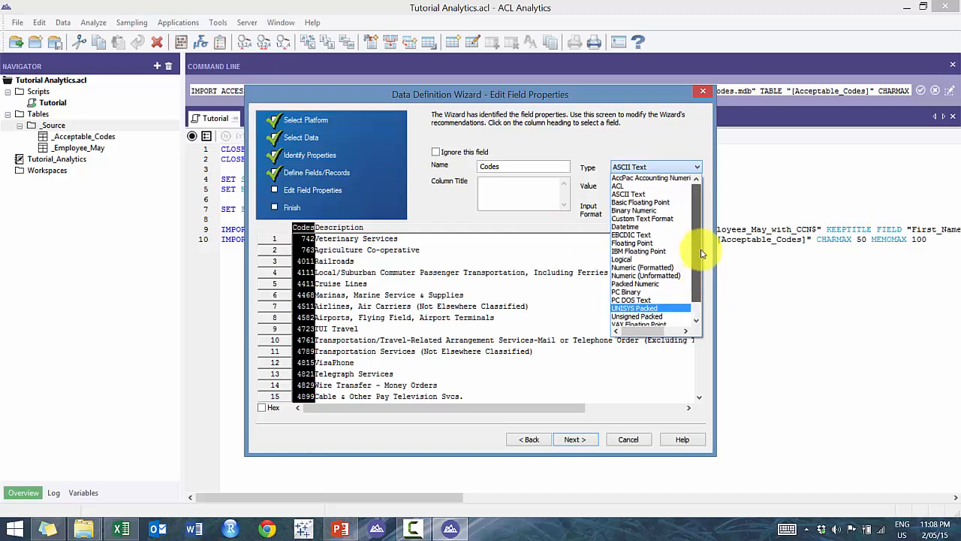
{"action": "left_click", "coordinate": [663, 196]}
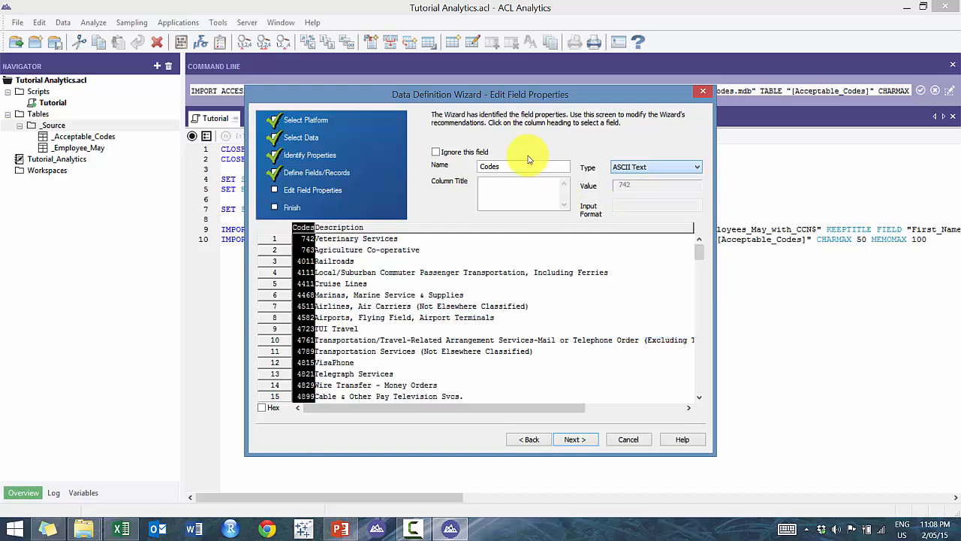
{"action": "left_click", "coordinate": [379, 237]}
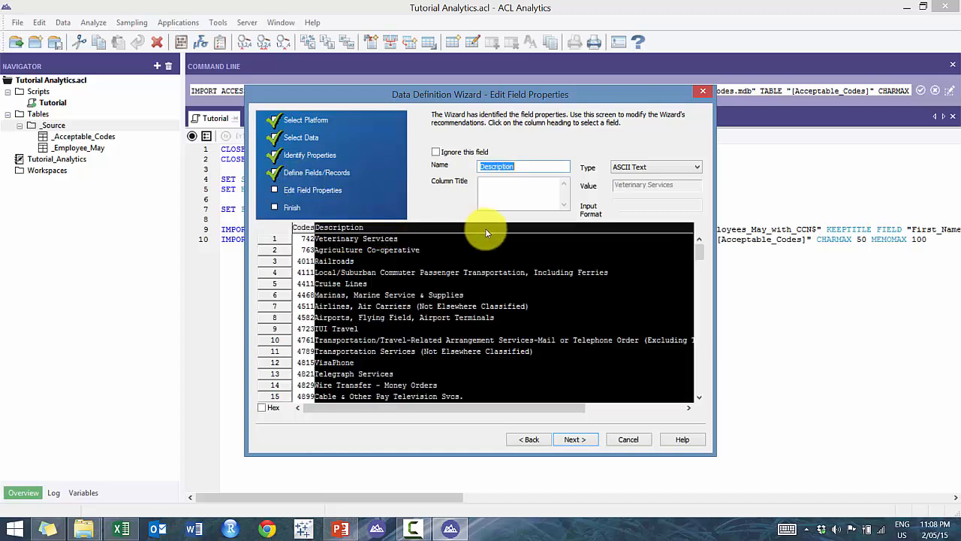
Review the final definition, finish it and name the new table _Unacceptable_Codes.
{"action": "left_click", "coordinate": [578, 439]}
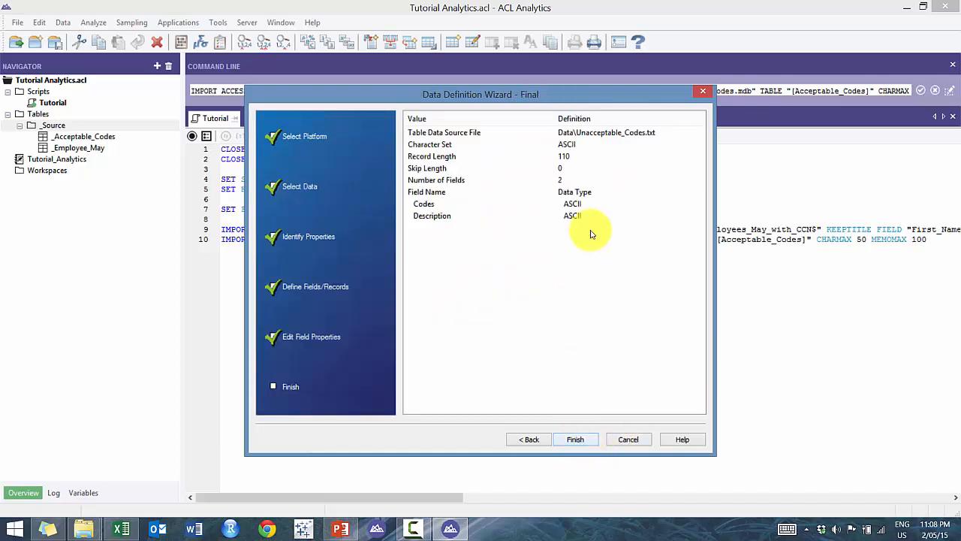
{"action": "left_click", "coordinate": [531, 440]}
{"action": "left_click", "coordinate": [572, 440]}
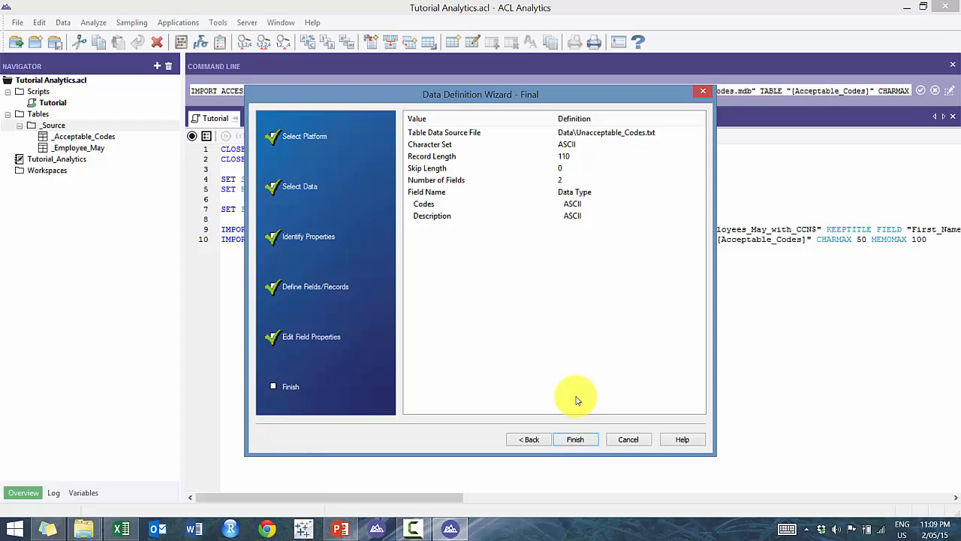
{"action": "left_click", "coordinate": [575, 439]}
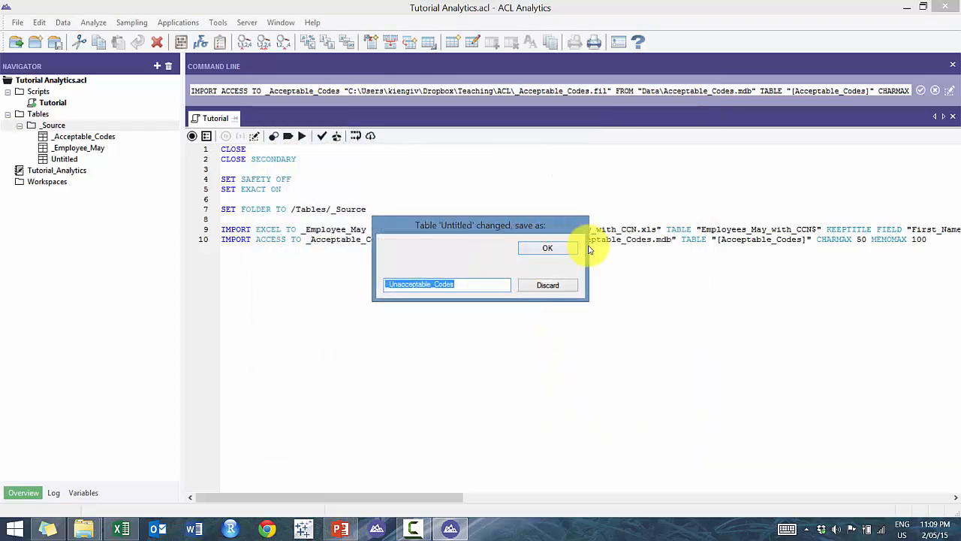
{"action": "left_click", "coordinate": [575, 248]}
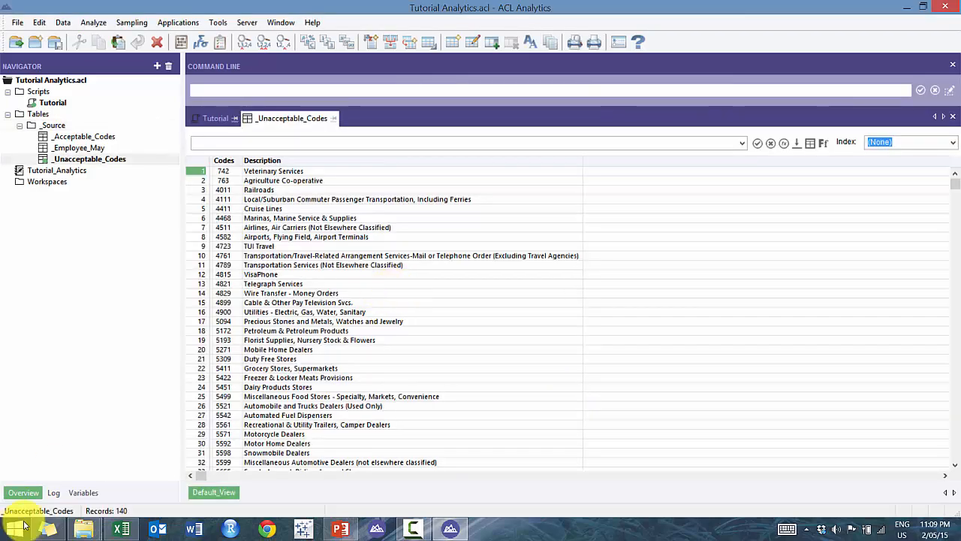
Copy the IMPORT DELIMITED command for _Unacceptable_Codes from the log and paste it into the Tutorial script below the Access import.
{"action": "left_click", "coordinate": [54, 492]}
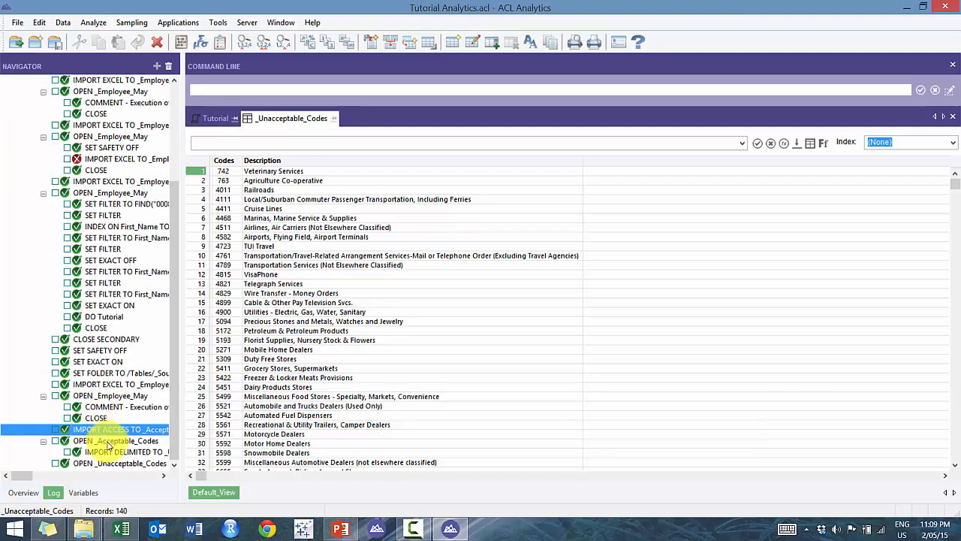
{"action": "left_click_drag", "start_coordinate": [124, 451], "coordinate": [403, 82]}
{"action": "left_click", "coordinate": [389, 92]}
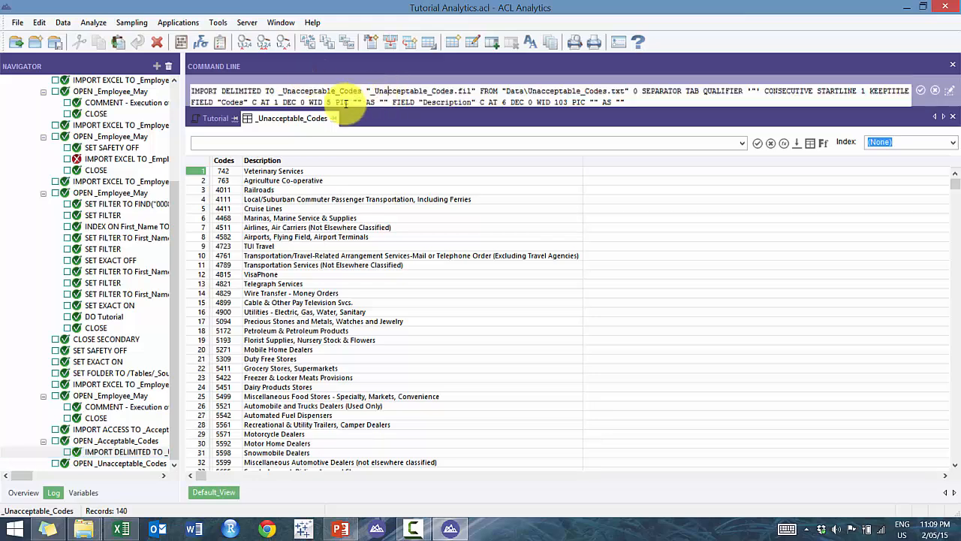
{"action": "key", "text": "ctrl+a"}
{"action": "left_click", "coordinate": [229, 120]}
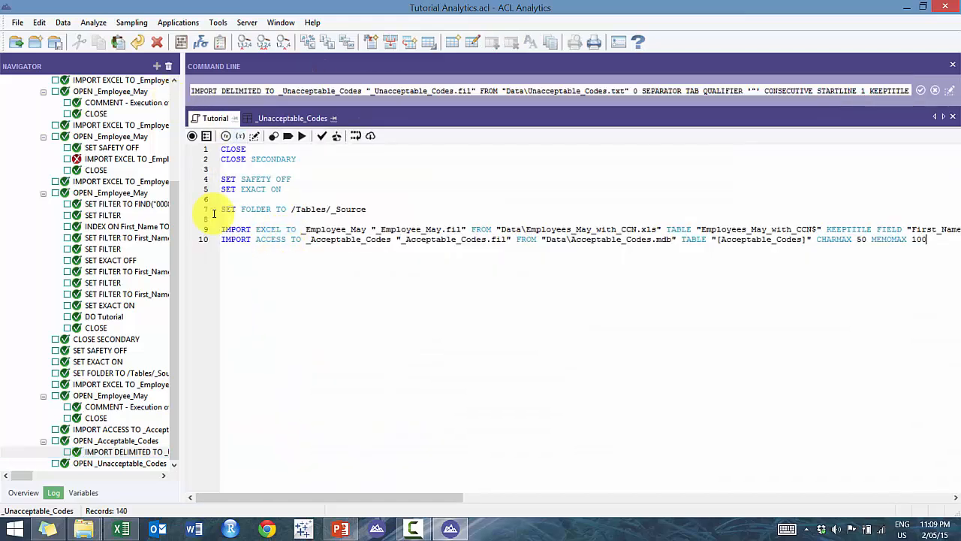
{"action": "key", "text": "ctrl+v"}
{"action": "key", "text": "Return"}
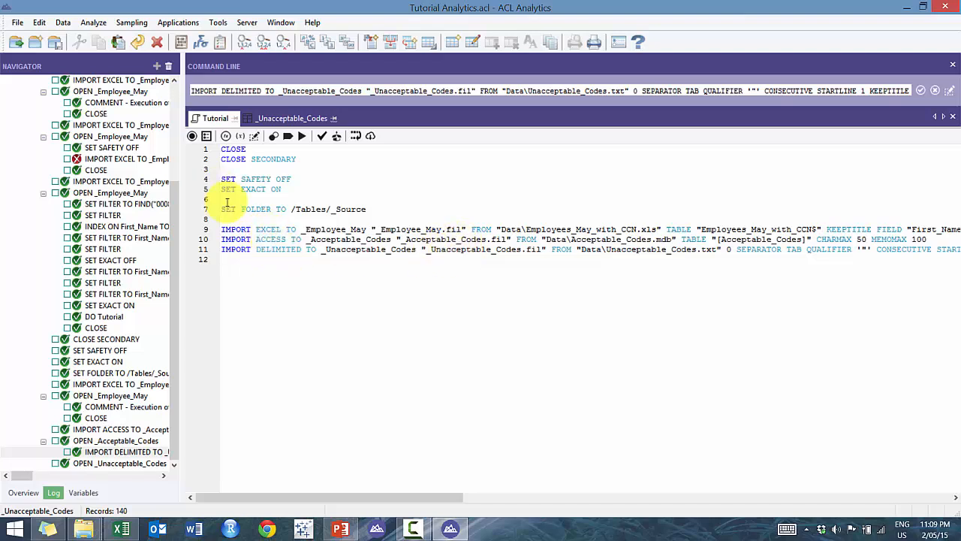
{"action": "left_click", "coordinate": [280, 248]}
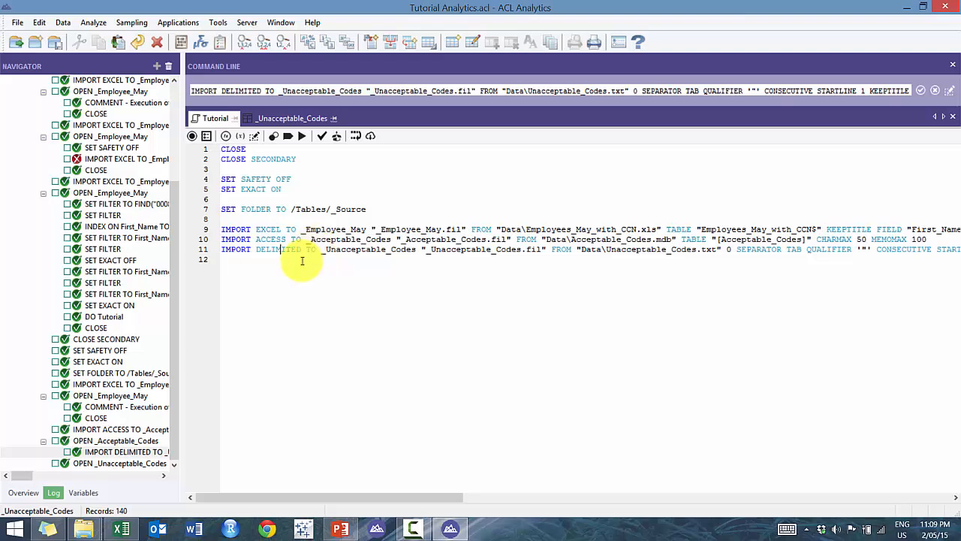
Open the _Employee_May table without saving the changes to _Unacceptable_Codes and look at its EmpNo column.
{"action": "left_click", "coordinate": [21, 492]}
{"action": "left_click", "coordinate": [88, 148]}
{"action": "double_click", "coordinate": [94, 147]}
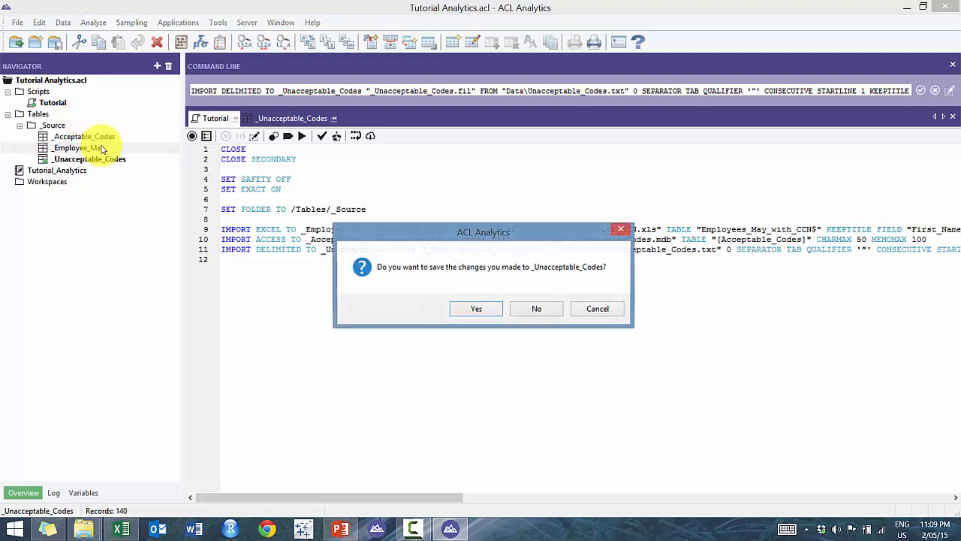
{"action": "left_click", "coordinate": [536, 308]}
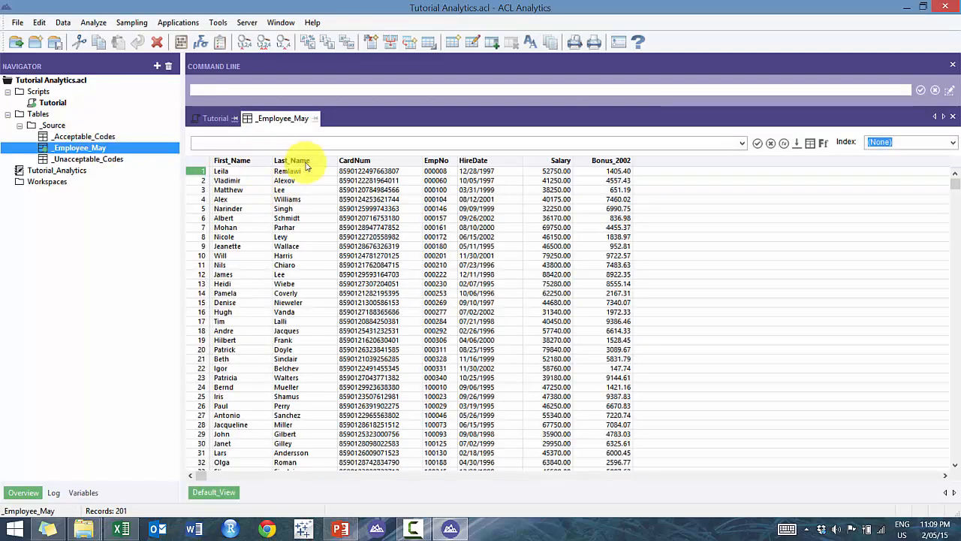
{"action": "left_click", "coordinate": [439, 161]}
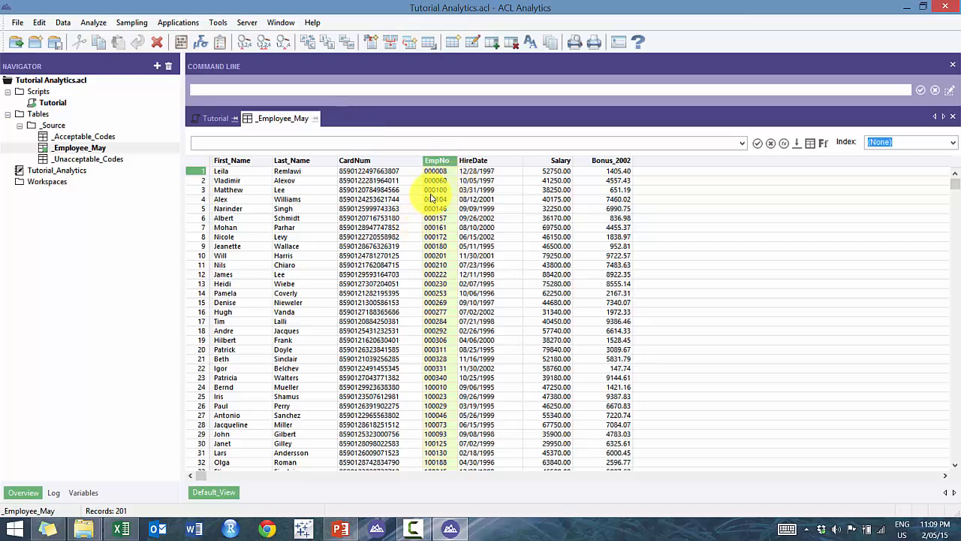
{"action": "left_click", "coordinate": [343, 154]}
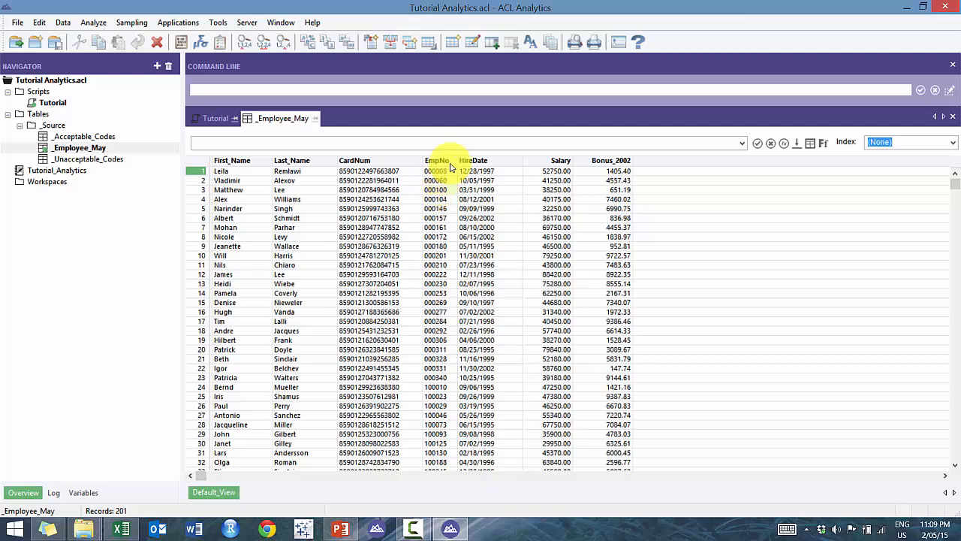
Open the table layout of _Employee_May, check the EmpNo field's data type and close the layout, accepting the field definition.
{"action": "left_click", "coordinate": [472, 45]}
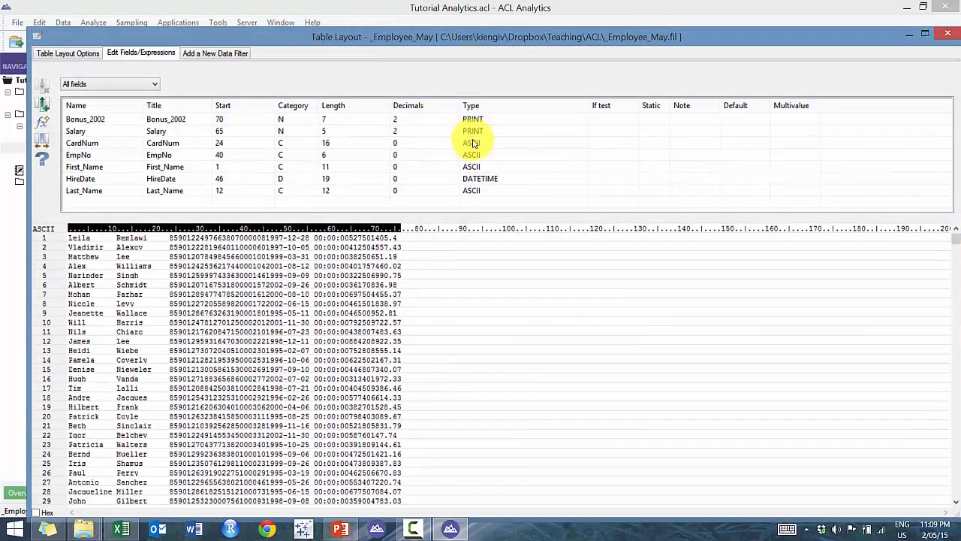
{"action": "double_click", "coordinate": [105, 155]}
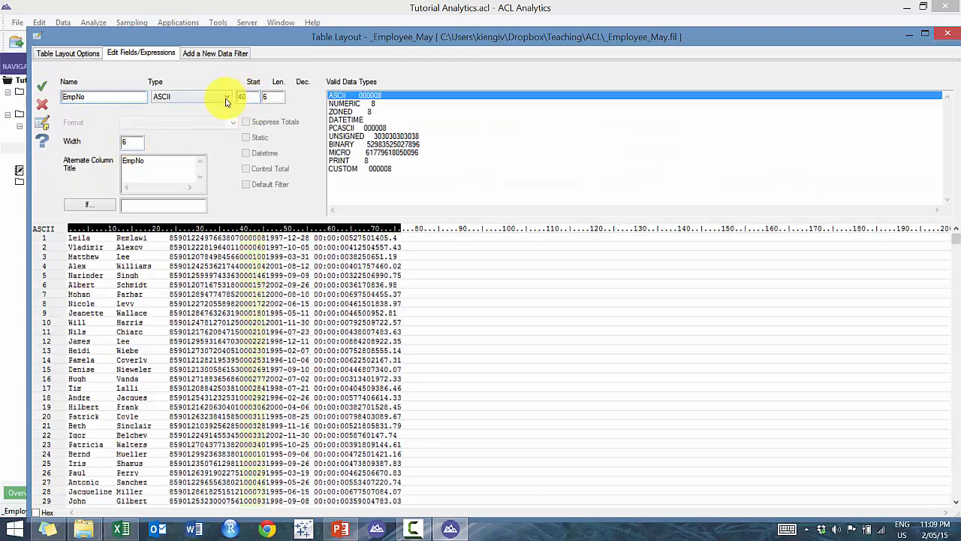
{"action": "left_click", "coordinate": [227, 98]}
{"action": "left_click", "coordinate": [659, 20]}
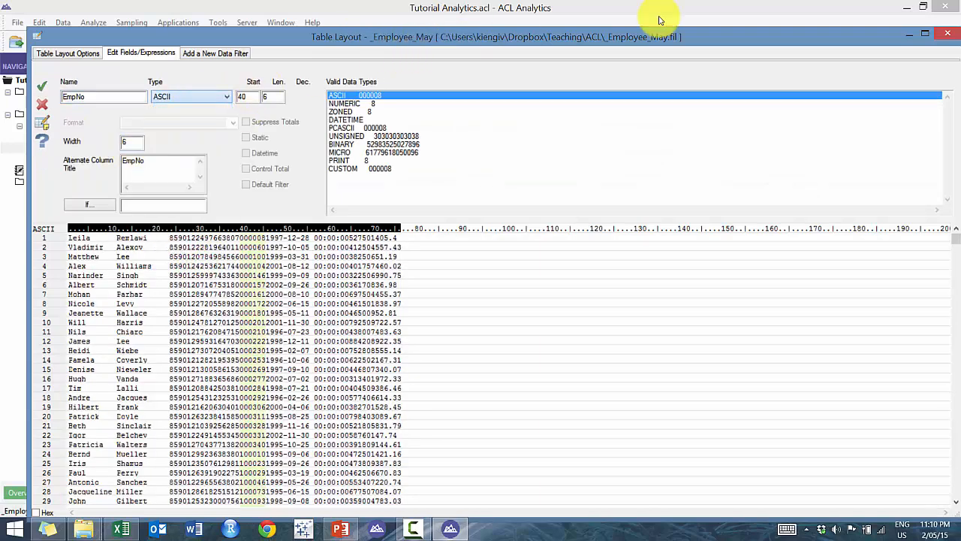
{"action": "left_click", "coordinate": [947, 33]}
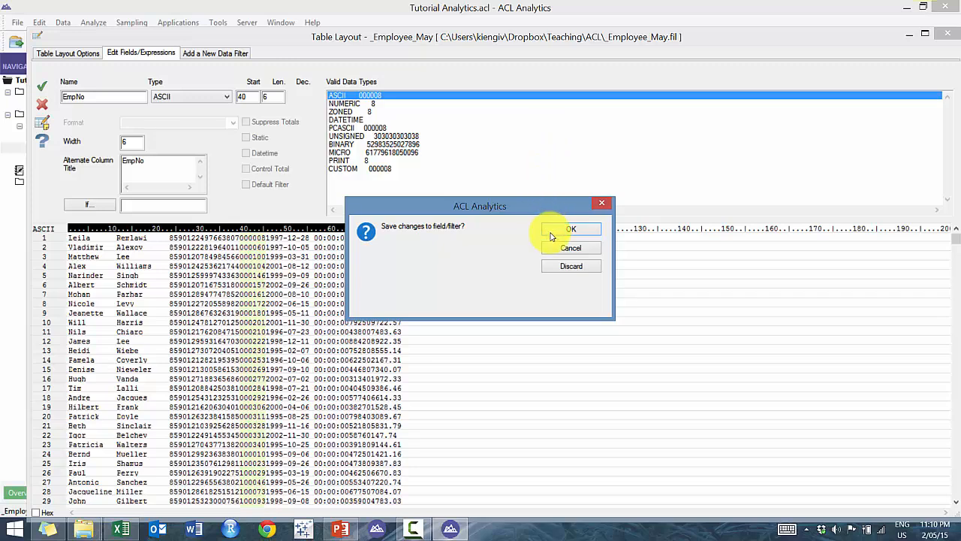
{"action": "left_click", "coordinate": [550, 234]}
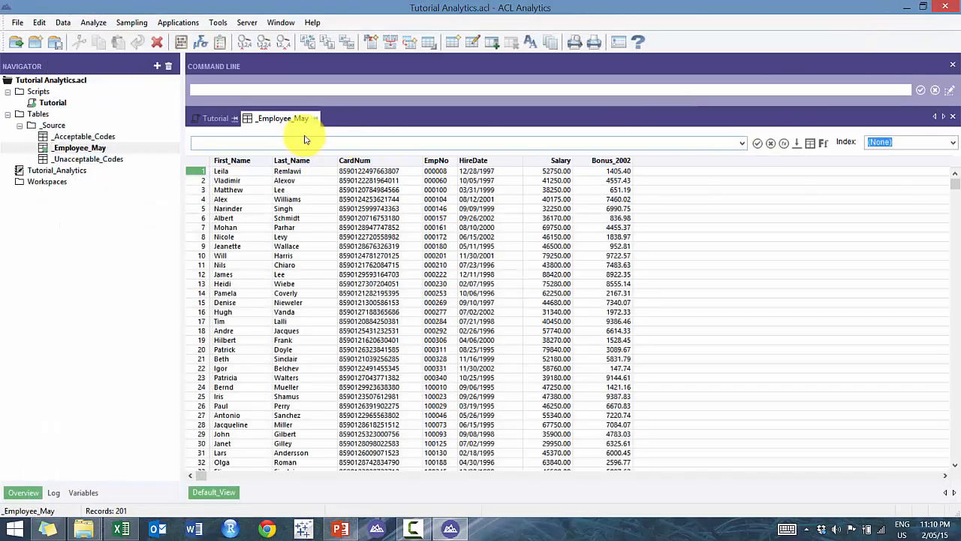
Return to the Tutorial script, wrap its long lines and highlight the _Employee_May.fil file name in the Excel import command.
{"action": "left_click", "coordinate": [214, 119]}
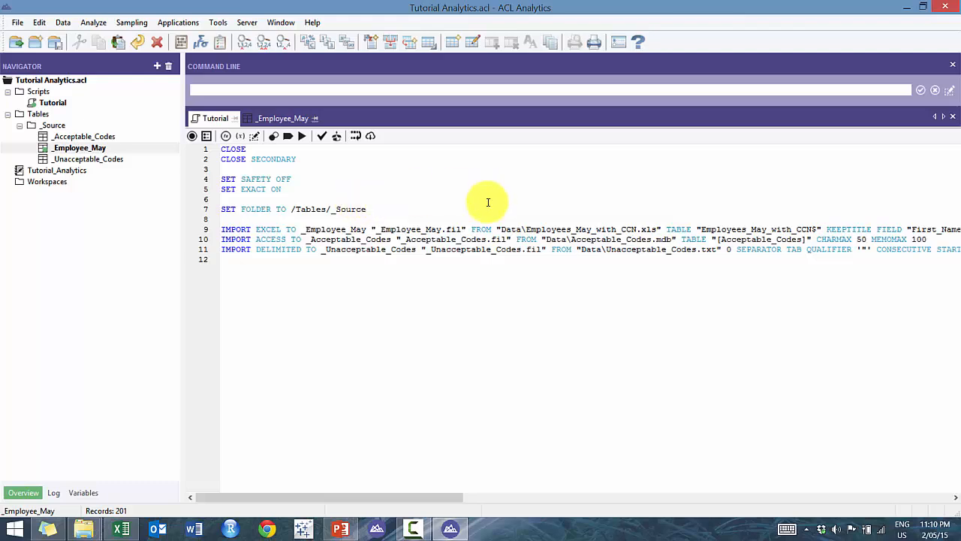
{"action": "left_click", "coordinate": [357, 136]}
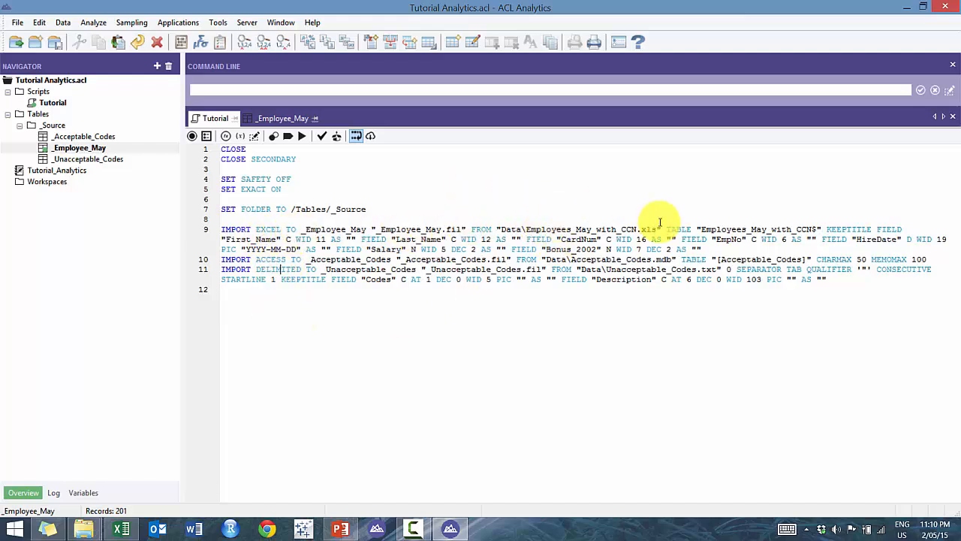
{"action": "left_click_drag", "start_coordinate": [303, 229], "coordinate": [448, 229]}
Switch to File Explorer, find _Employee_May.fil in the ACL folder and return to ACL Analytics.
{"action": "mouse_move", "coordinate": [85, 529]}
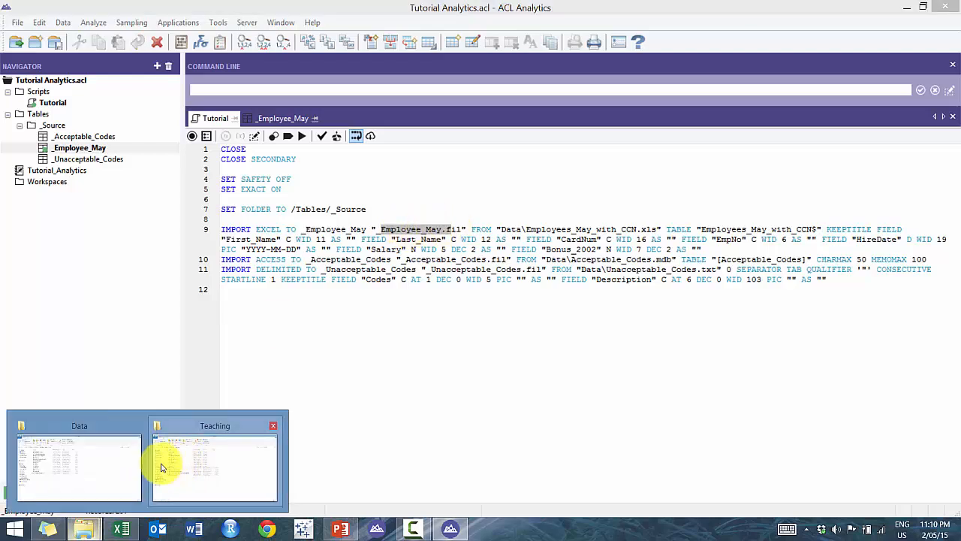
{"action": "left_click", "coordinate": [111, 467]}
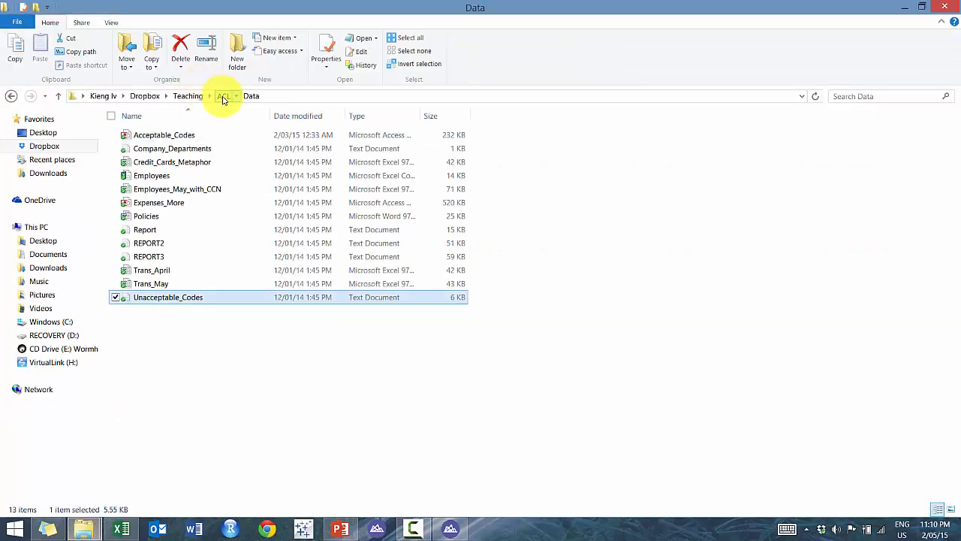
{"action": "left_click", "coordinate": [223, 95]}
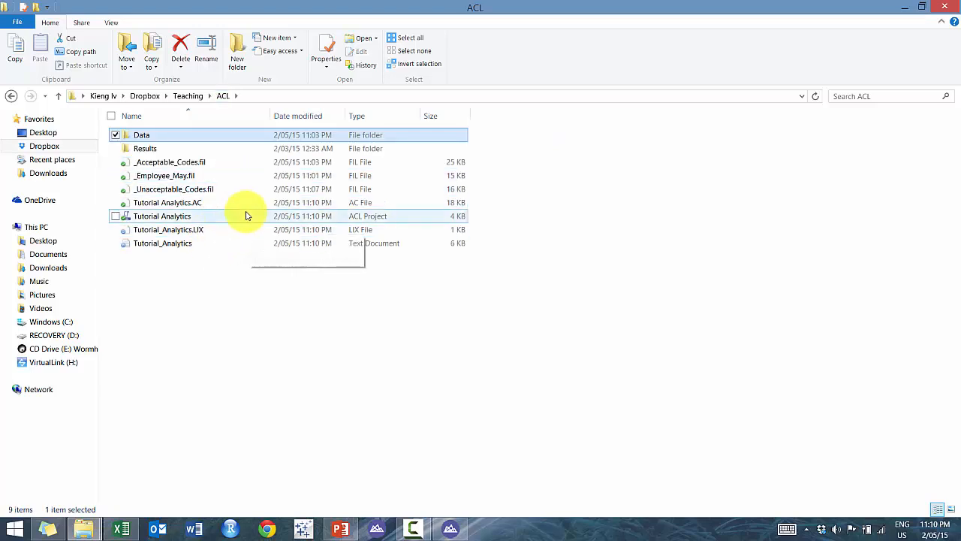
{"action": "left_click", "coordinate": [214, 176]}
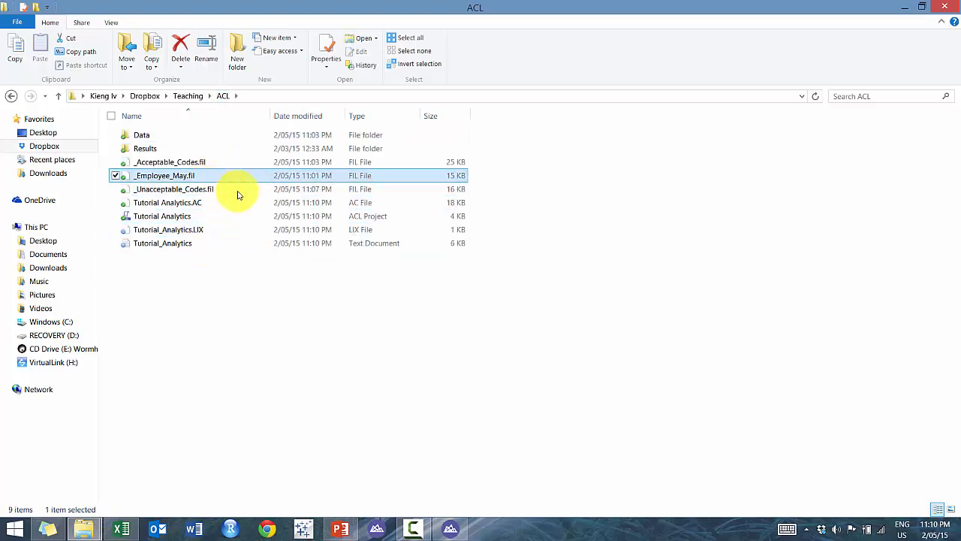
{"action": "left_click", "coordinate": [451, 527]}
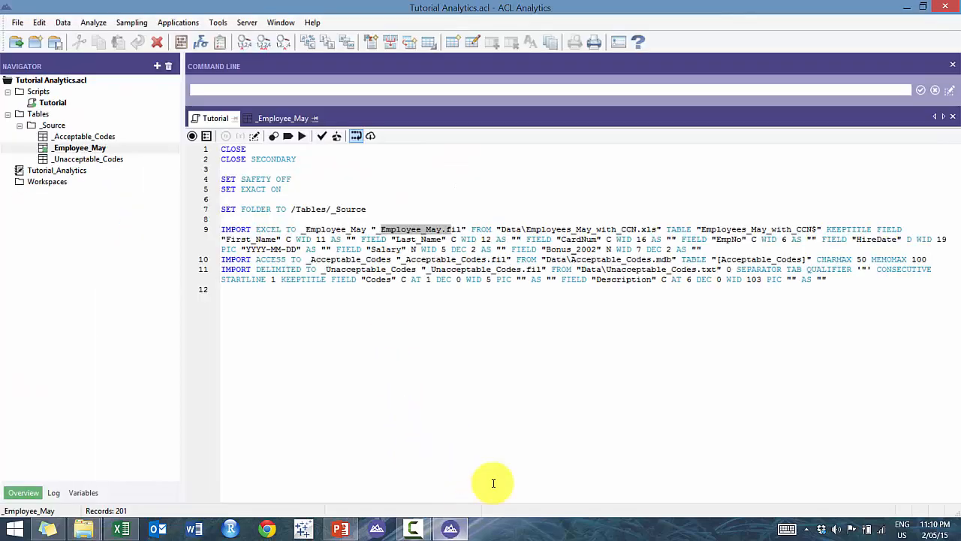
Examine the source file path, the worksheet name and the KEEPTITLE parameter of the IMPORT EXCEL command.
{"action": "left_click", "coordinate": [504, 228]}
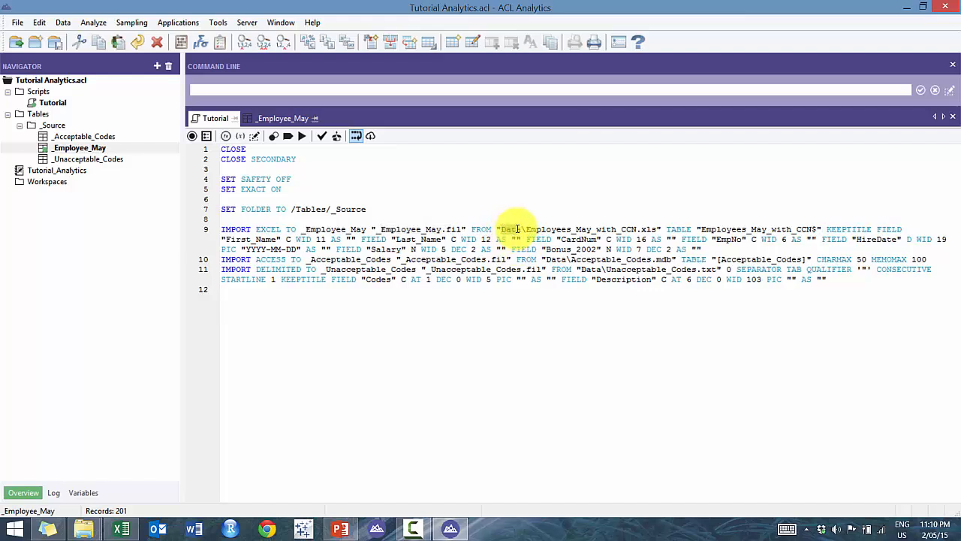
{"action": "left_click_drag", "start_coordinate": [522, 229], "coordinate": [699, 228]}
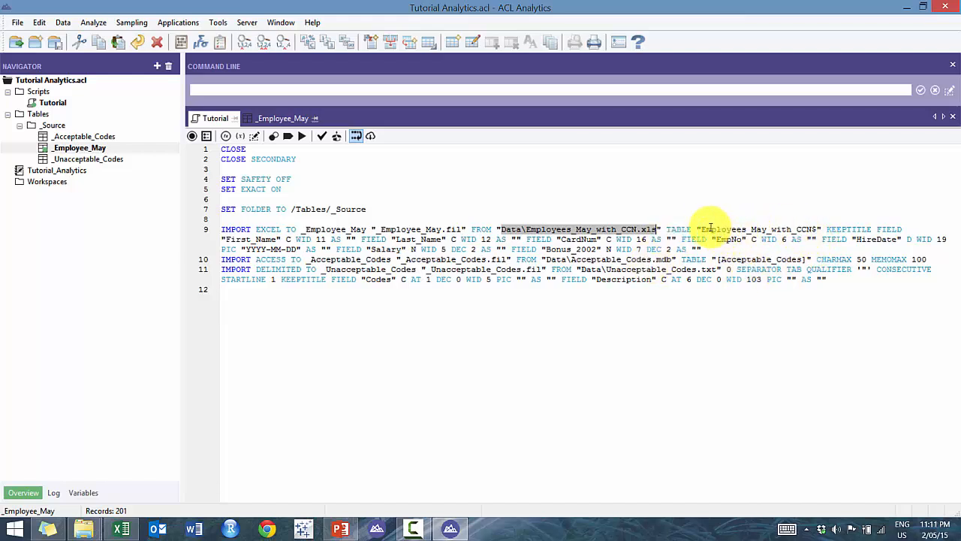
{"action": "left_click", "coordinate": [562, 183]}
{"action": "left_click_drag", "start_coordinate": [701, 229], "coordinate": [818, 229]}
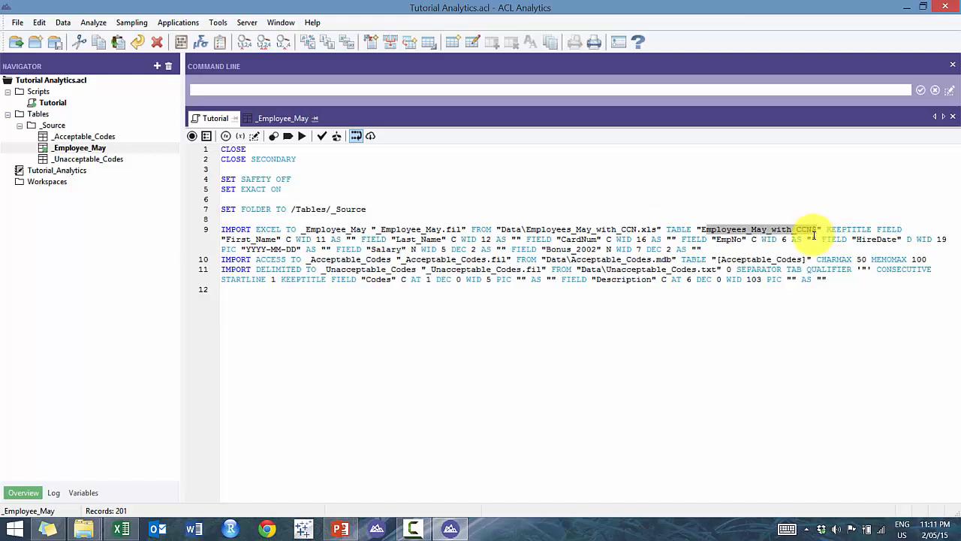
{"action": "left_click_drag", "start_coordinate": [870, 227], "coordinate": [826, 229]}
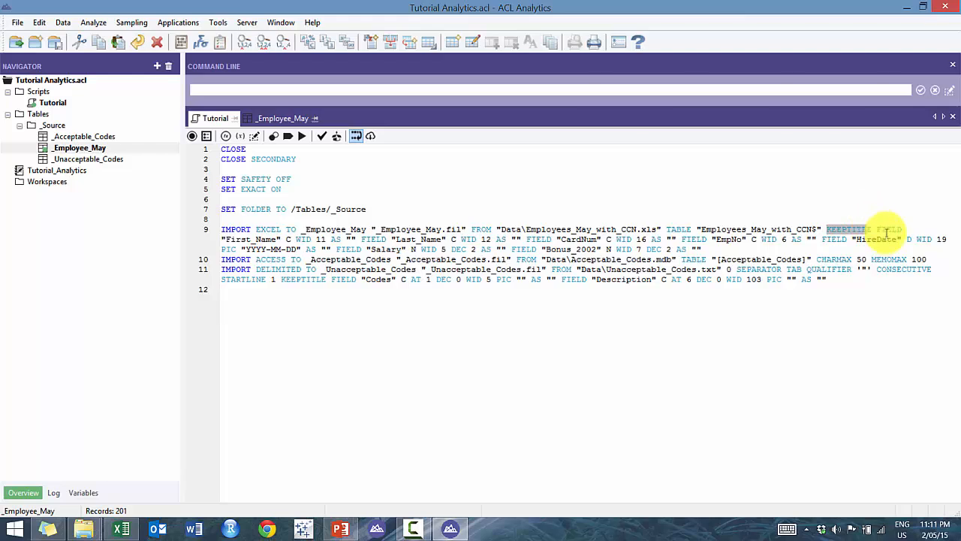
Examine the field definitions in the IMPORT EXCEL command: First_Name's type, width and AS title, and Salary's numeric definition with decimals.
{"action": "left_click_drag", "start_coordinate": [881, 229], "coordinate": [283, 239]}
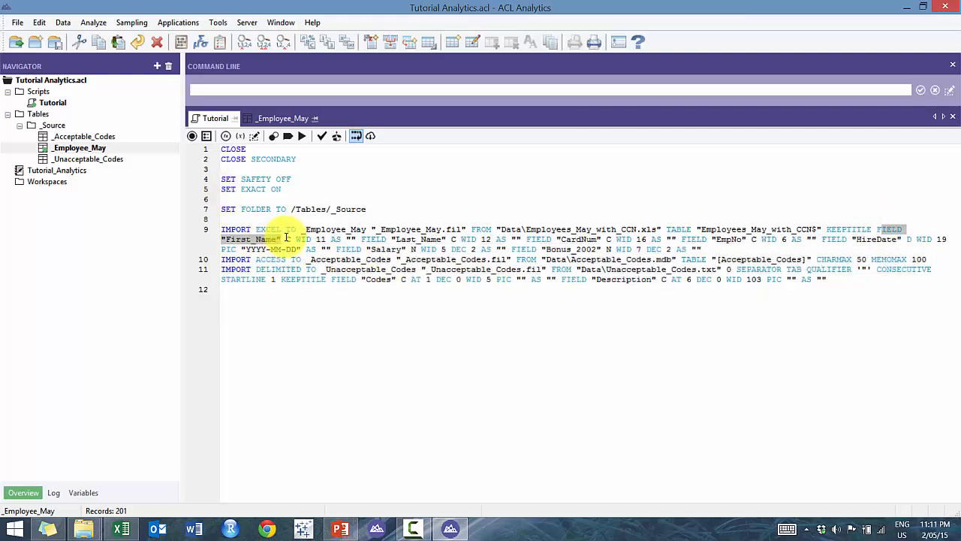
{"action": "left_click", "coordinate": [290, 240]}
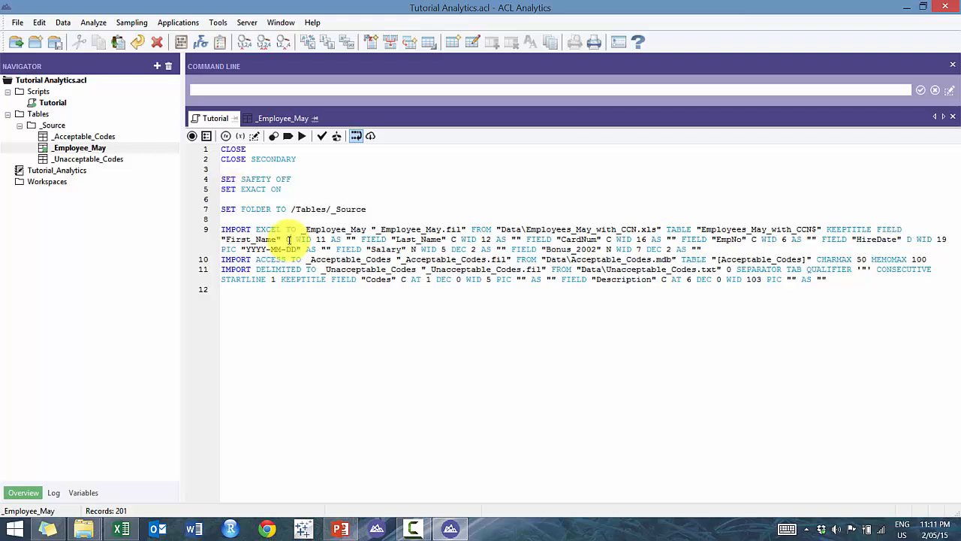
{"action": "double_click", "coordinate": [289, 239]}
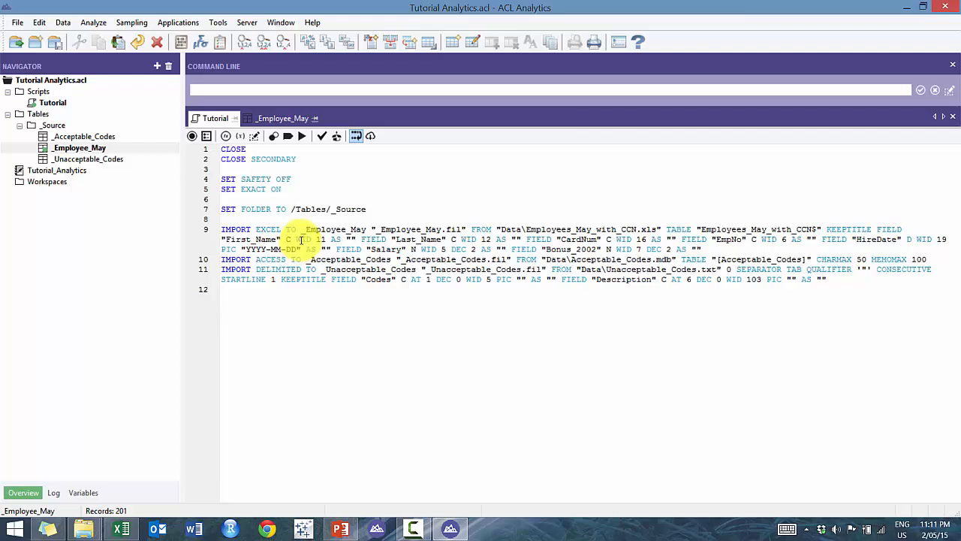
{"action": "left_click", "coordinate": [309, 230]}
{"action": "double_click", "coordinate": [302, 239]}
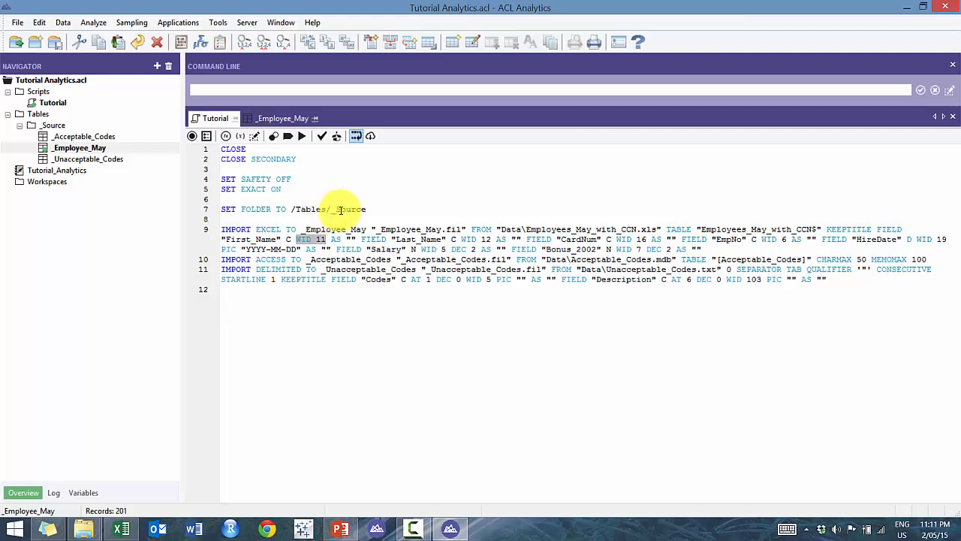
{"action": "left_click_drag", "start_coordinate": [335, 237], "coordinate": [353, 237]}
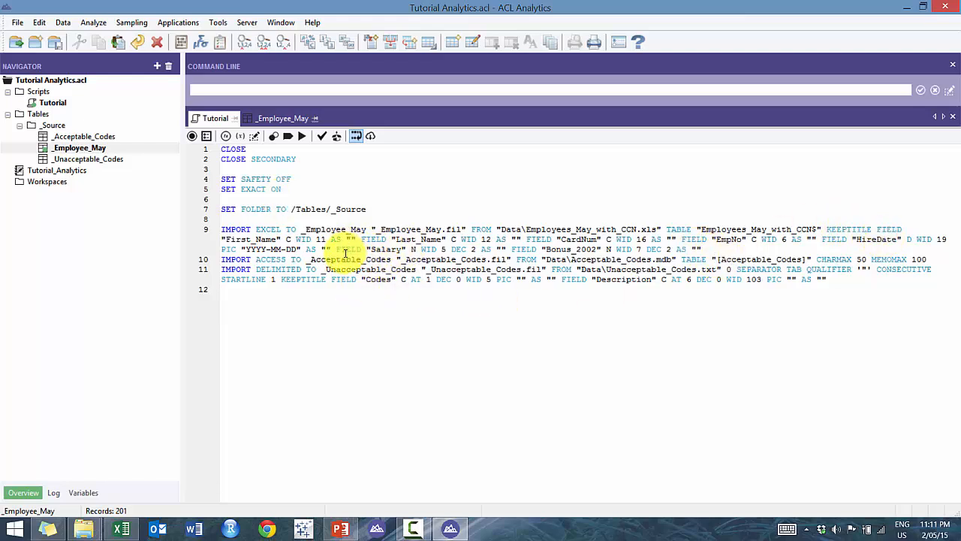
{"action": "left_click_drag", "start_coordinate": [336, 249], "coordinate": [503, 248]}
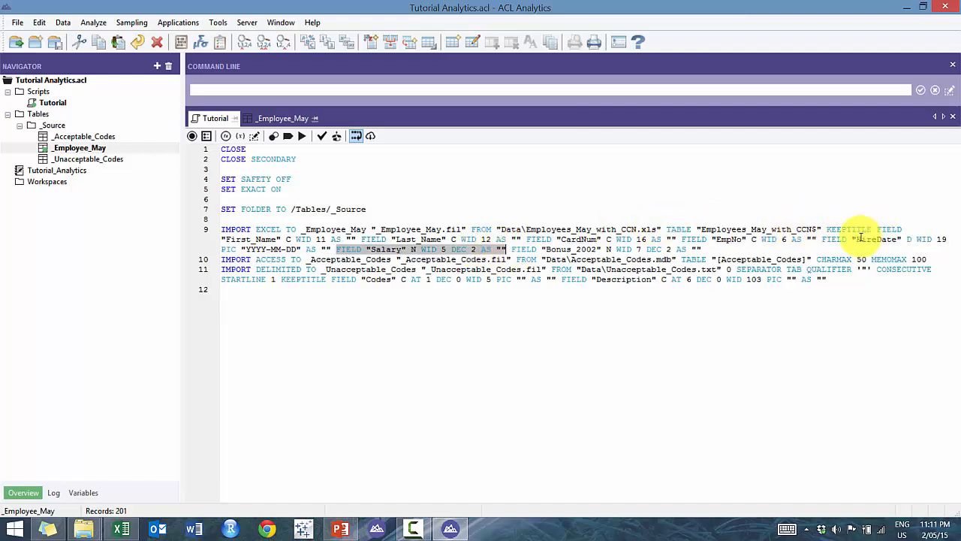
Redefine the EmpNo field in the IMPORT EXCEL command as type N with DEC 0.
{"action": "left_click", "coordinate": [826, 239]}
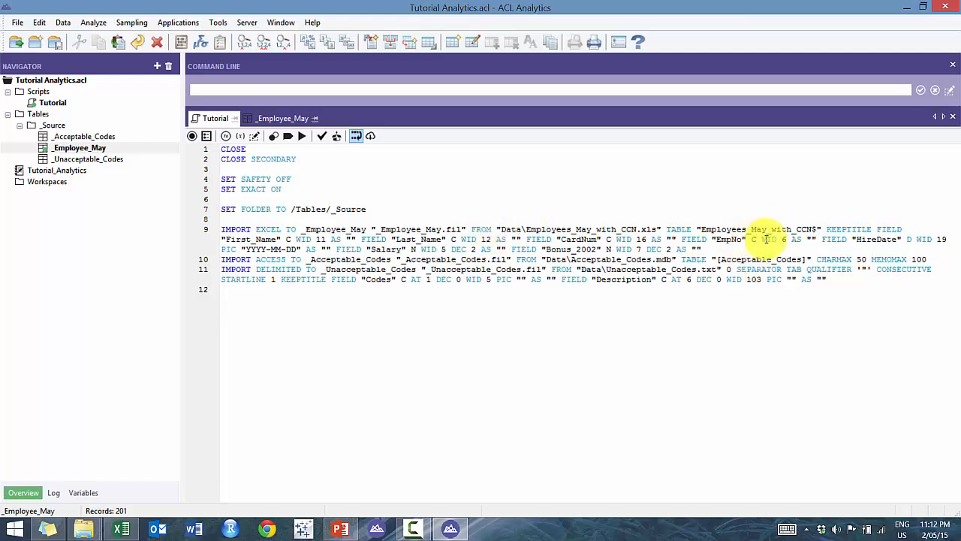
{"action": "key", "text": "BackSpace"}
{"action": "type", "text": "n"}
{"action": "key", "text": "BackSpace"}
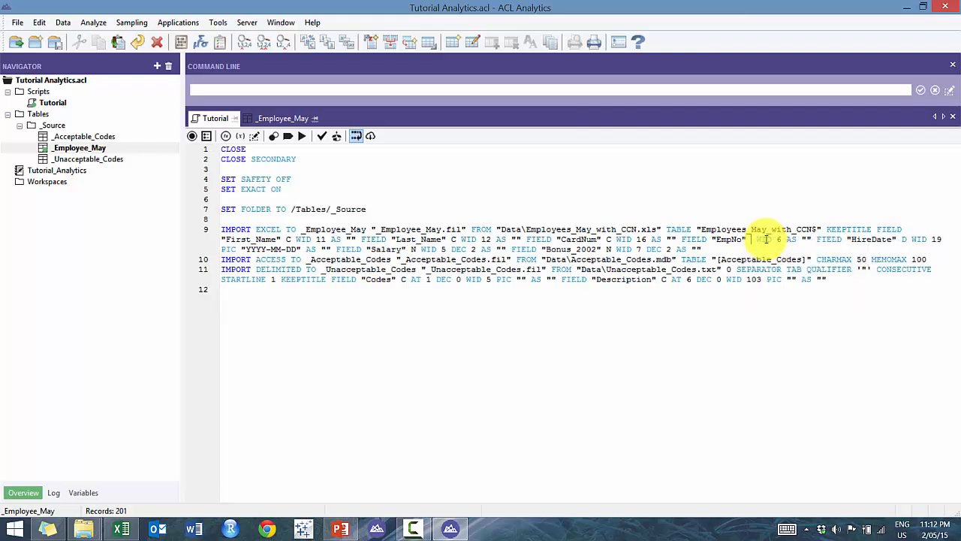
{"action": "type", "text": "N"}
{"action": "left_click", "coordinate": [795, 239]}
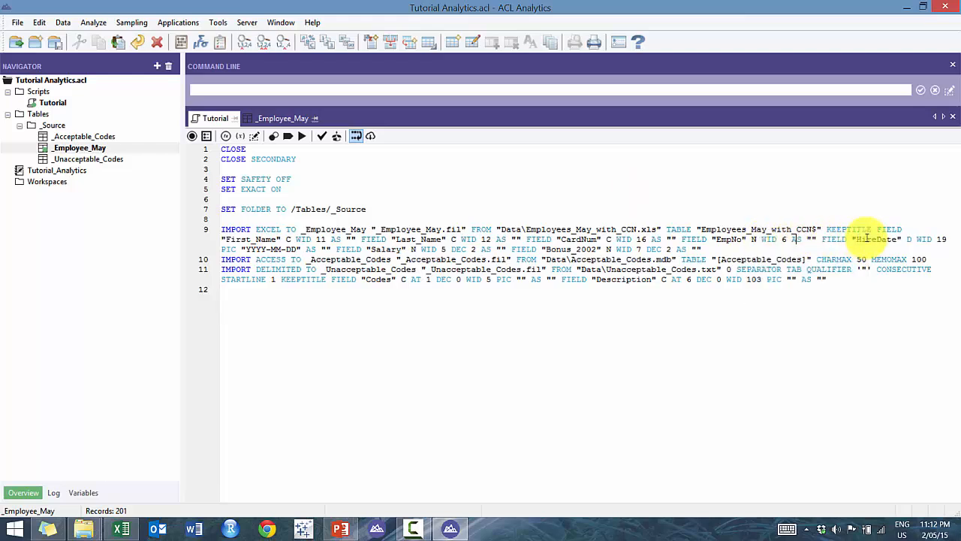
{"action": "type", "text": "DEC "}
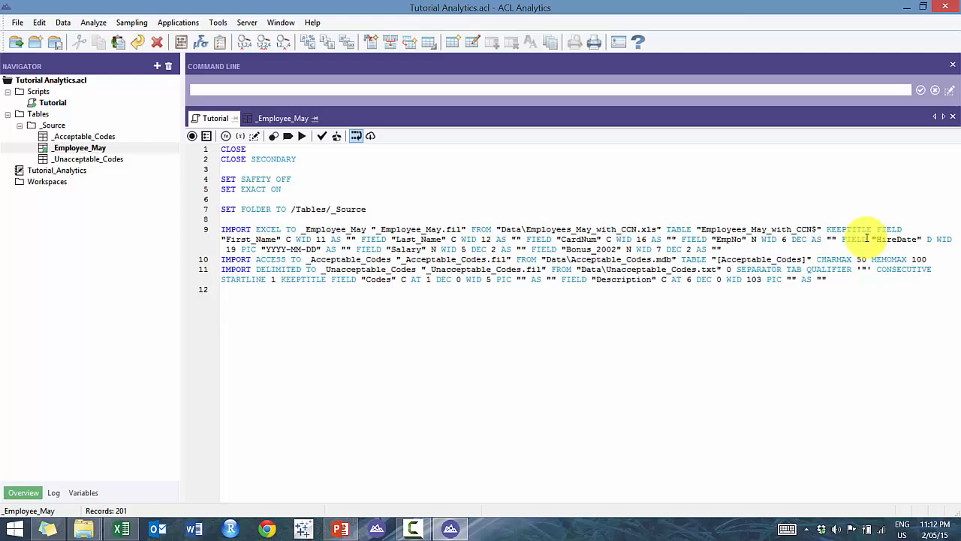
{"action": "type", "text": "0"}
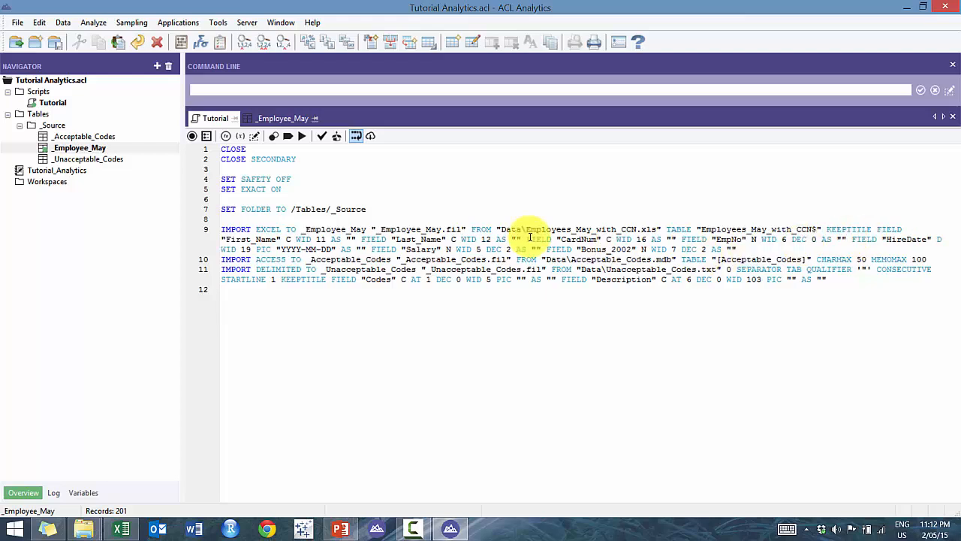
Run the Tutorial script, check EmpNo's field definition in the _Employee_May table layout, and close the layout.
{"action": "left_click", "coordinate": [302, 136]}
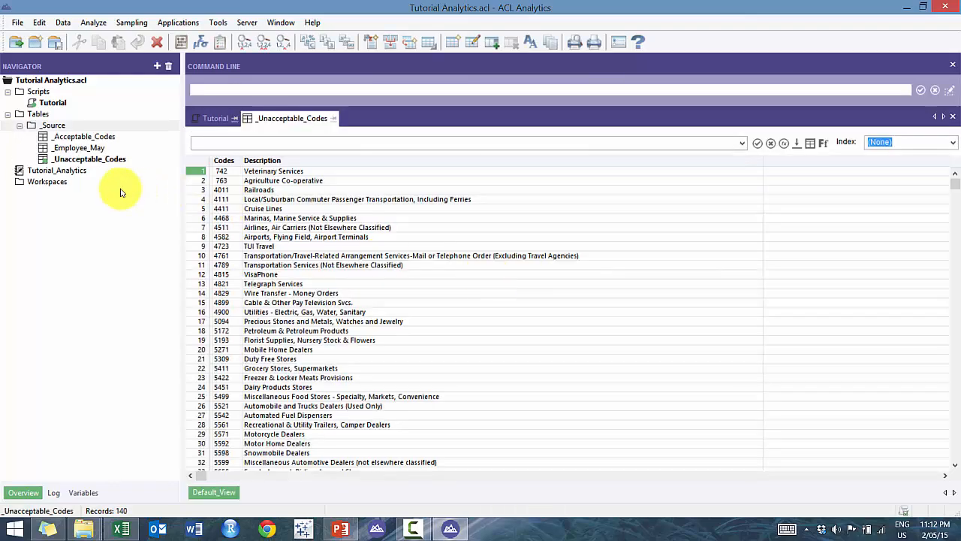
{"action": "double_click", "coordinate": [82, 148]}
{"action": "left_click", "coordinate": [469, 44]}
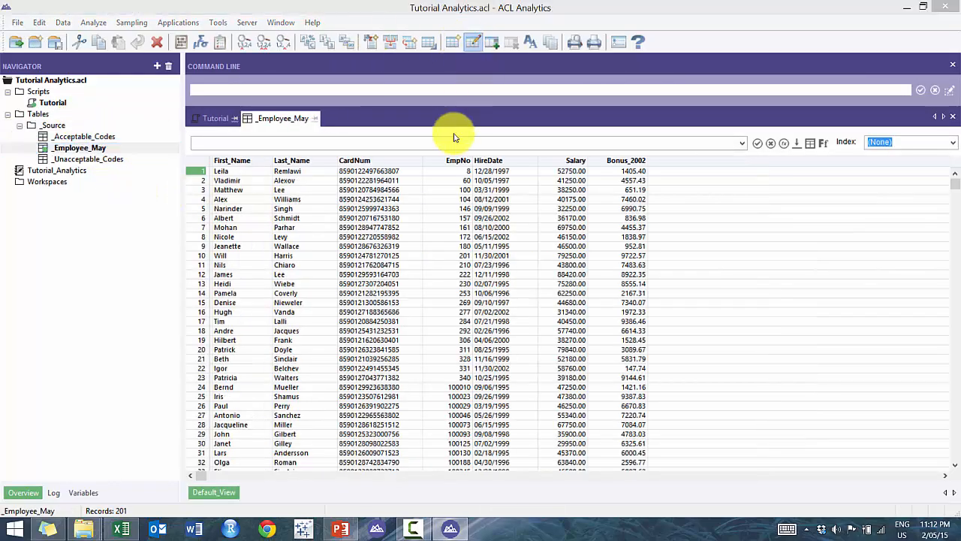
{"action": "left_click", "coordinate": [170, 156]}
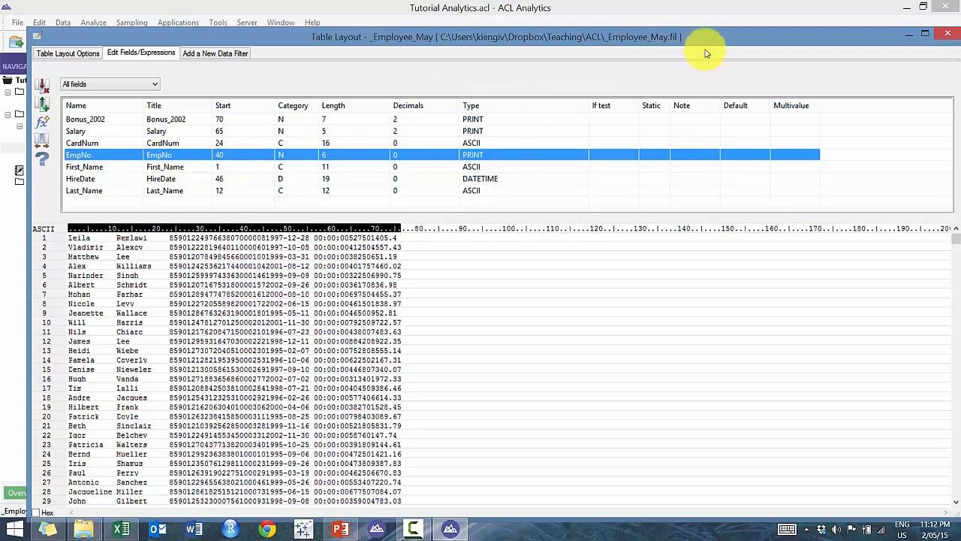
{"action": "left_click_drag", "start_coordinate": [706, 46], "coordinate": [658, 51]}
{"action": "left_click", "coordinate": [898, 37]}
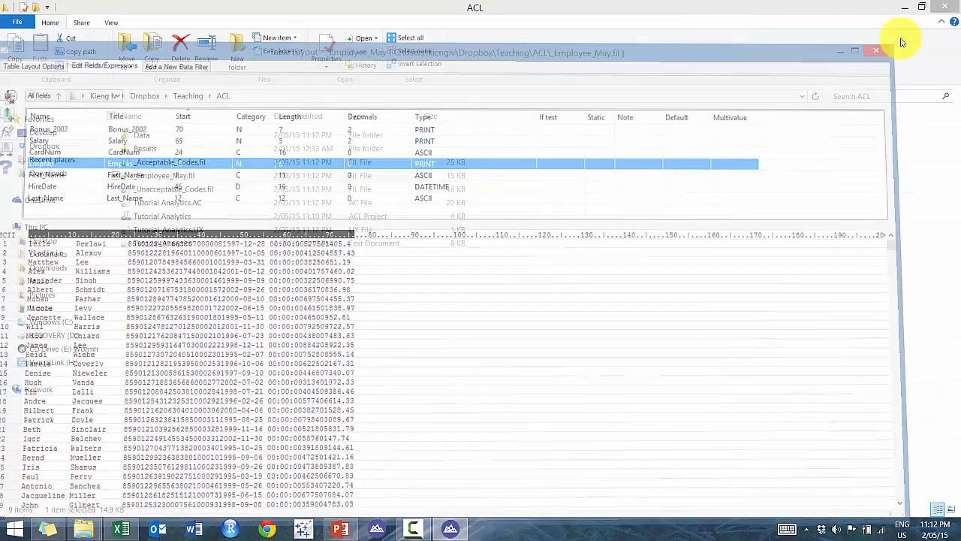
Return to the Tutorial script and restore the EmpNo field in the IMPORT EXCEL command to type C without the DEC parameter.
{"action": "left_click", "coordinate": [215, 118]}
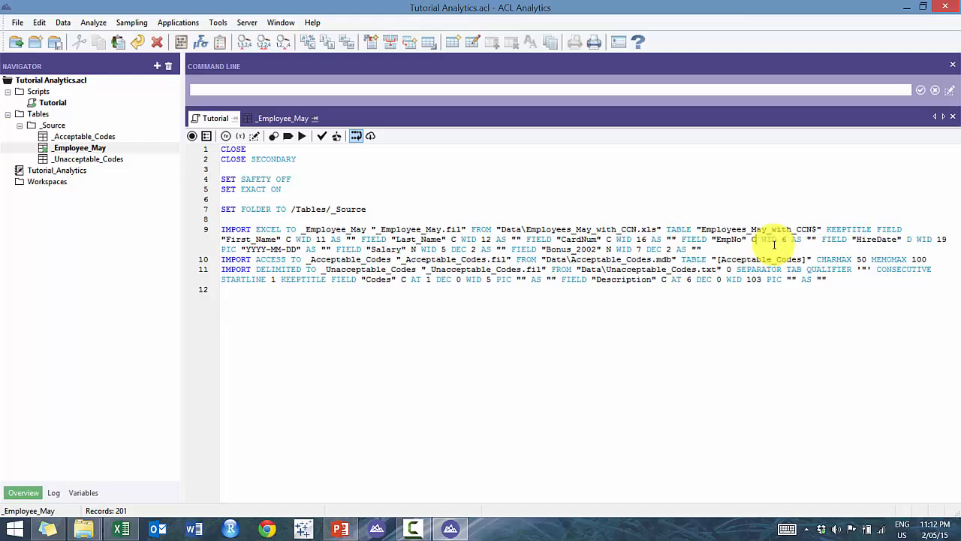
{"action": "double_click", "coordinate": [754, 239]}
{"action": "type", "text": "C"}
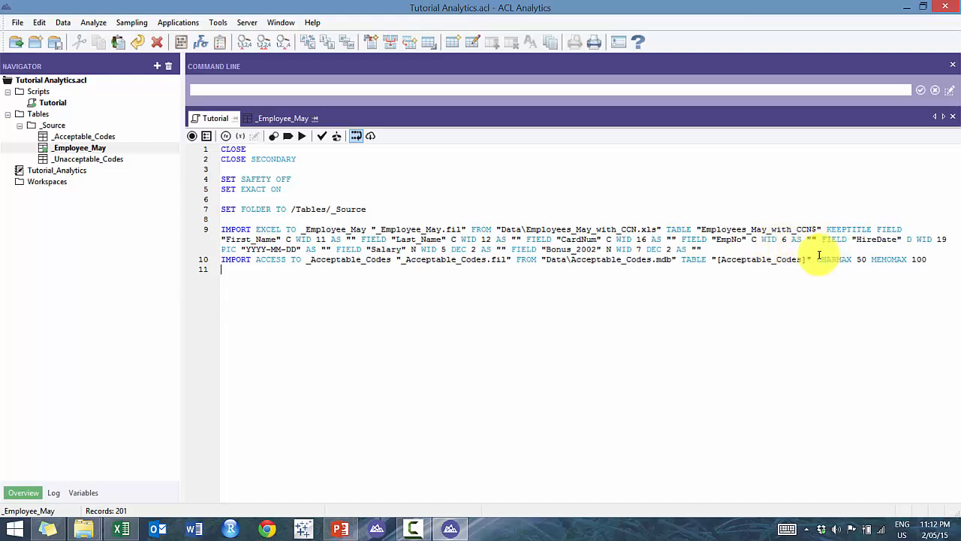
Copy the latest IMPORT DELIMITED command for _Unacceptable_Codes from the log into line 11 of the Tutorial script, and return to the project overview.
{"action": "left_click", "coordinate": [53, 492]}
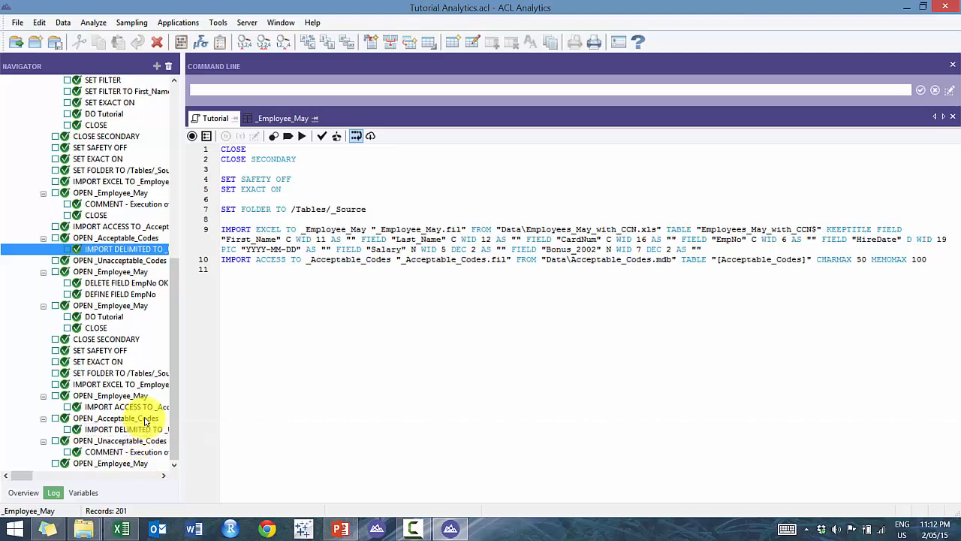
{"action": "left_click", "coordinate": [146, 429]}
{"action": "double_click", "coordinate": [147, 429]}
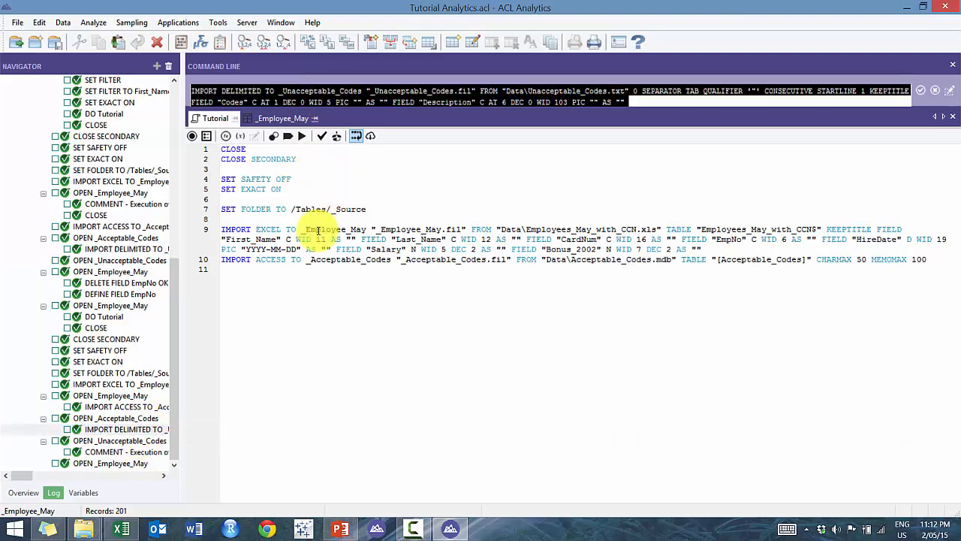
{"action": "type", "text": "IMPORT DELIMITED TO _Unacceptable_Codes \"_Unacceptable_Codes.fil\" FROM \"Data\\Unacceptable_Codes.txt\" 0 SEPARATOR TAB QUALIFIER '\"' CONSECUTIVE STARTLINE 1 KEEPTITLE FIELD \"Codes\" C AT 1 DEC 0 WID 5 PIC \"\" AS \"\" FIELD \"Description\" C AT 6 DEC 0 WID 103 PIC \"\" AS \"\""}
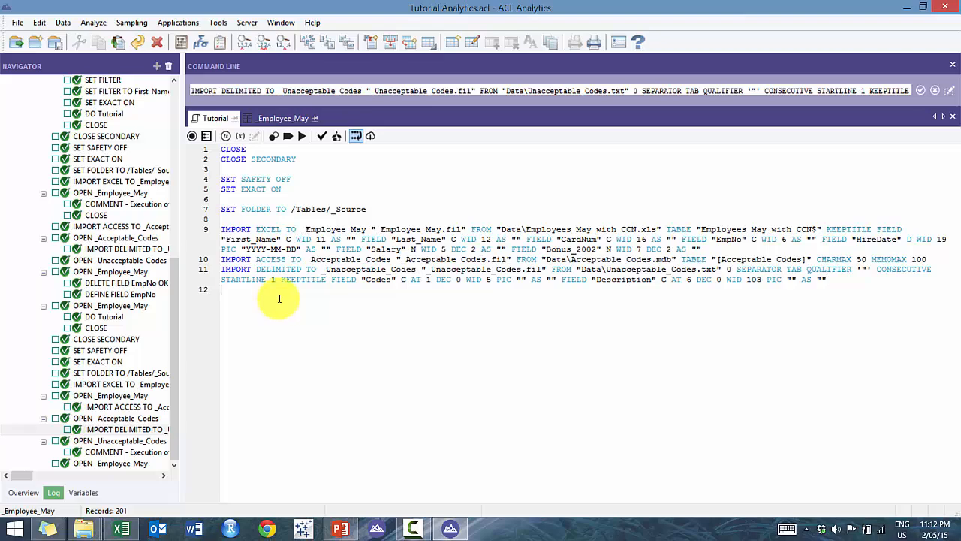
{"action": "left_click", "coordinate": [24, 492]}
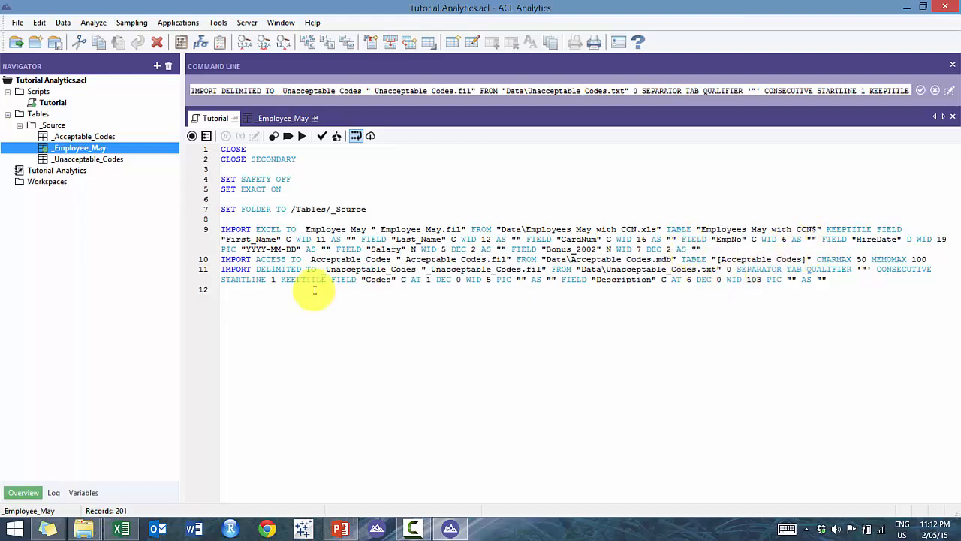
Examine the IMPORT ACCESS command for _Acceptable_Codes: its table name, source file, and CHARMAX and MEMOMAX parameters.
{"action": "left_click_drag", "start_coordinate": [223, 259], "coordinate": [441, 261]}
{"action": "left_click_drag", "start_coordinate": [358, 259], "coordinate": [346, 259]}
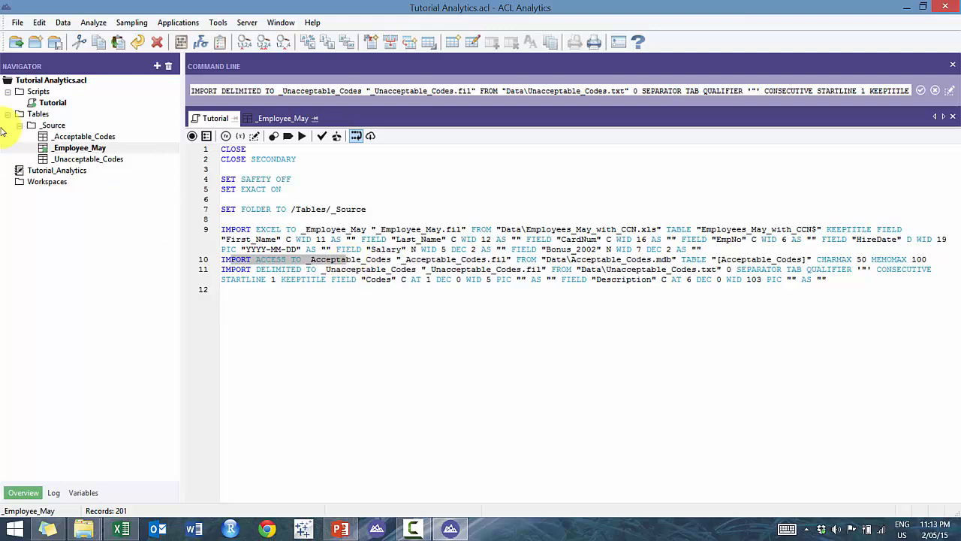
{"action": "left_click_drag", "start_coordinate": [411, 260], "coordinate": [824, 259]}
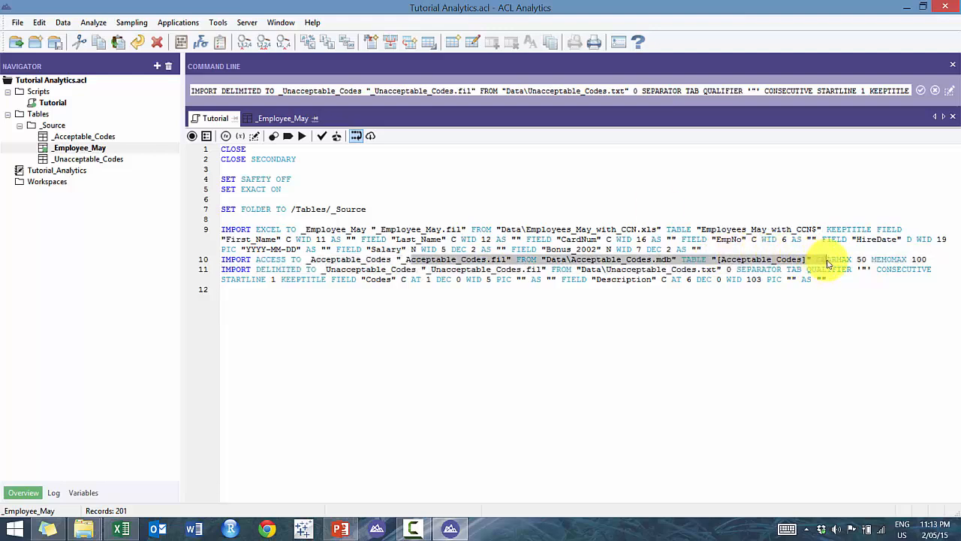
{"action": "left_click", "coordinate": [861, 259]}
{"action": "left_click", "coordinate": [911, 257]}
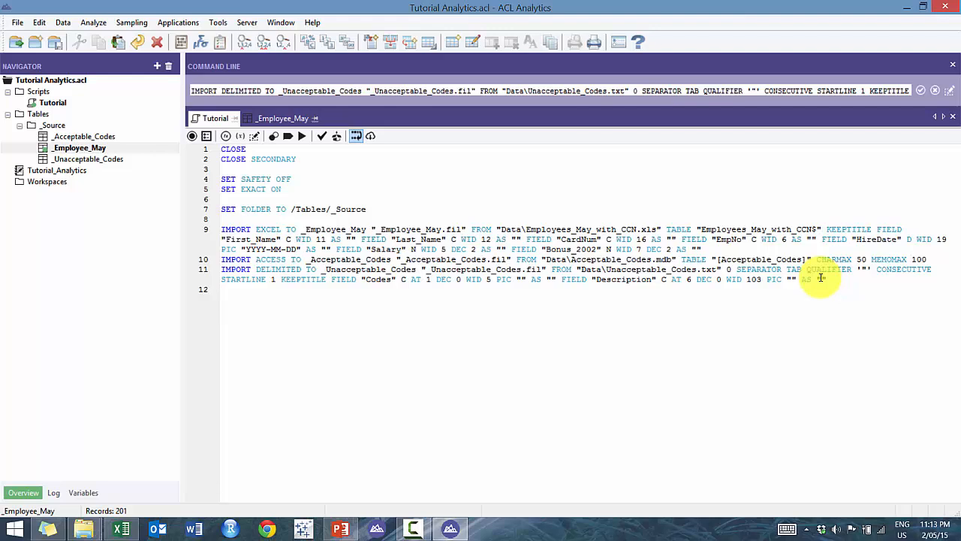
Examine the IMPORT DELIMITED command for _Unacceptable_Codes: its separator, text qualifier, CONSECUTIVE option, and the Codes field's start position and decimals.
{"action": "left_click", "coordinate": [315, 362]}
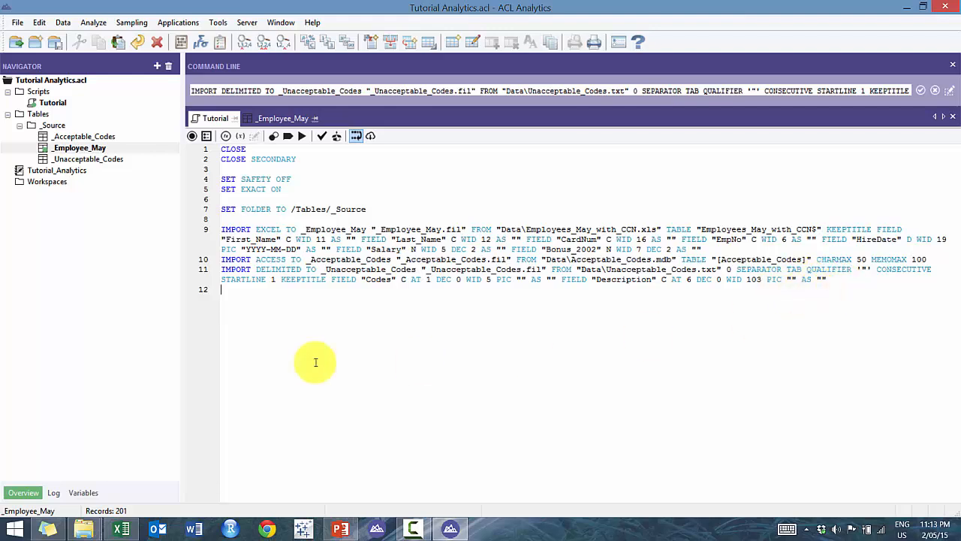
{"action": "left_click_drag", "start_coordinate": [224, 290], "coordinate": [224, 270]}
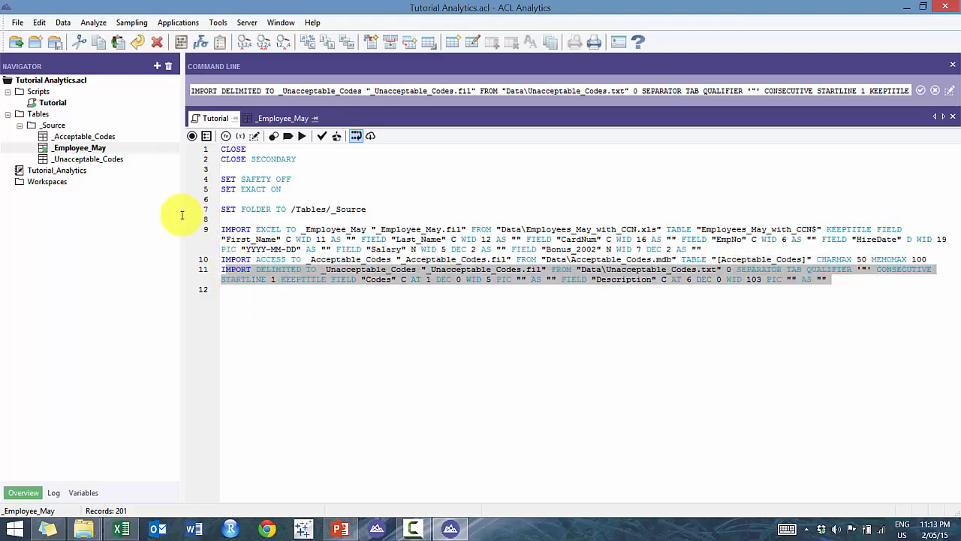
{"action": "left_click", "coordinate": [249, 269]}
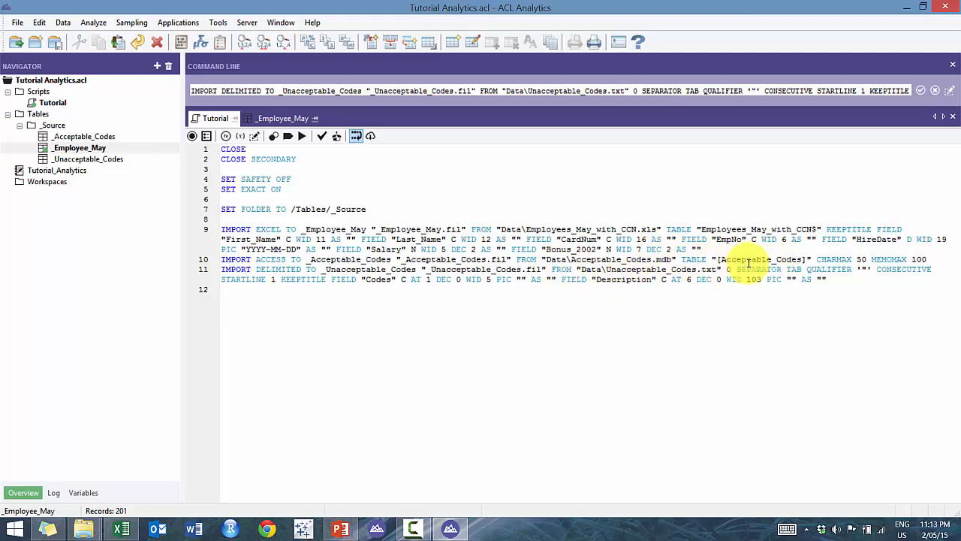
{"action": "double_click", "coordinate": [795, 269]}
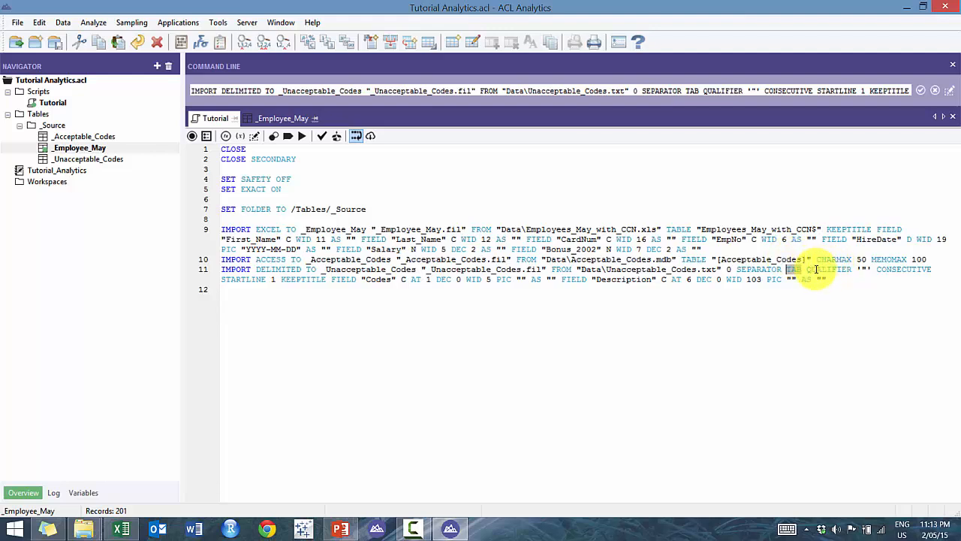
{"action": "left_click_drag", "start_coordinate": [816, 269], "coordinate": [898, 270]}
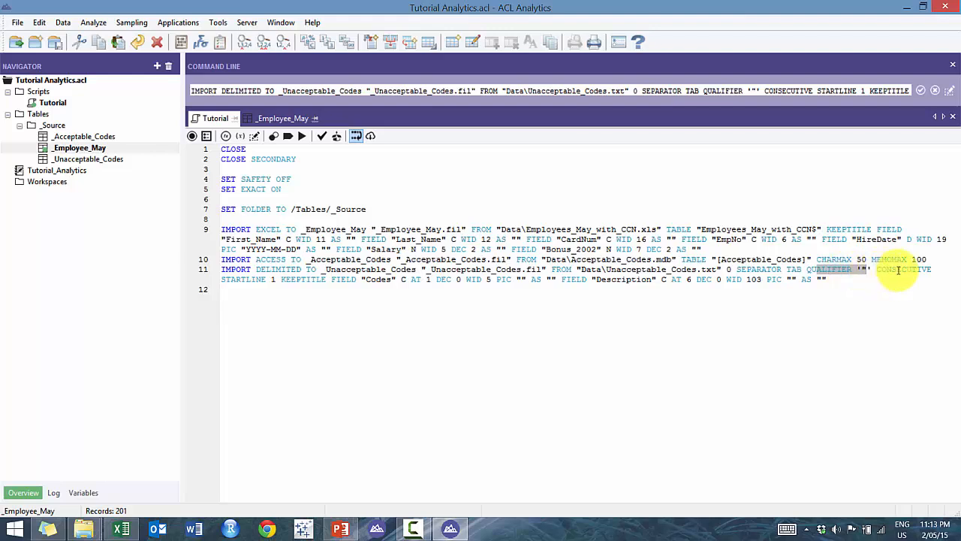
{"action": "left_click", "coordinate": [863, 275]}
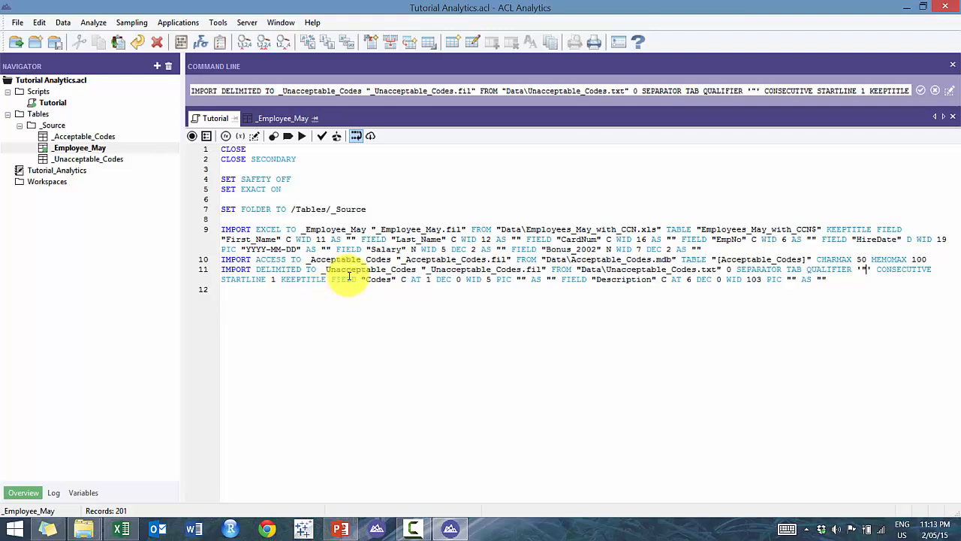
{"action": "double_click", "coordinate": [430, 280]}
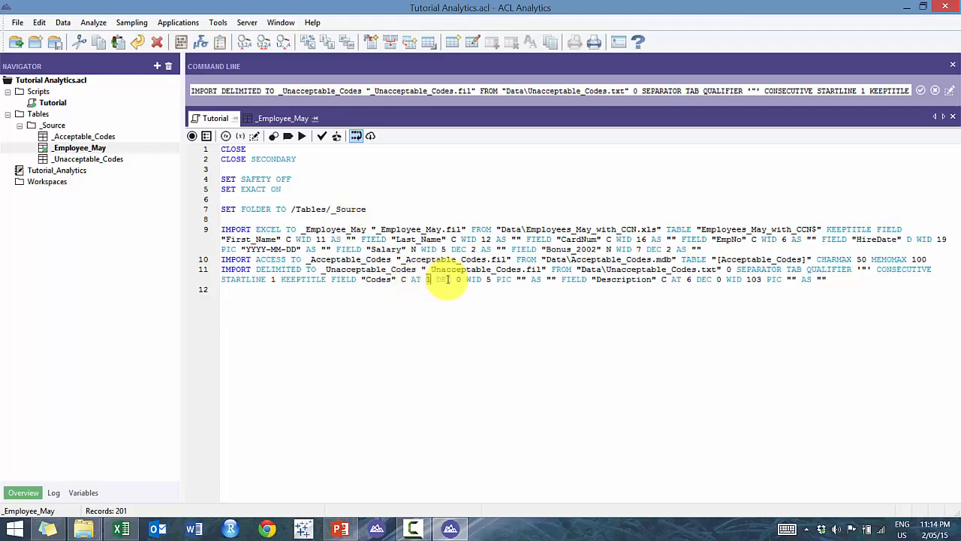
{"action": "left_click", "coordinate": [447, 279]}
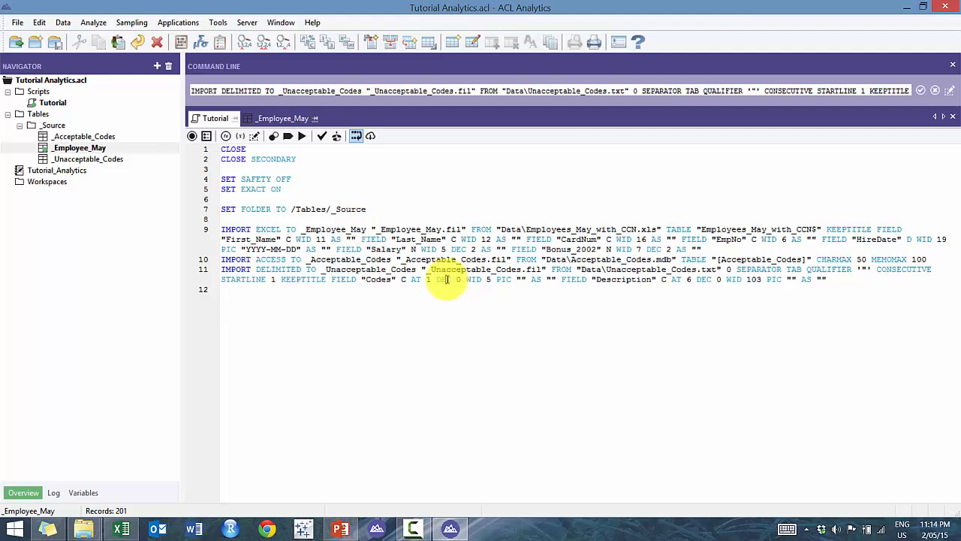